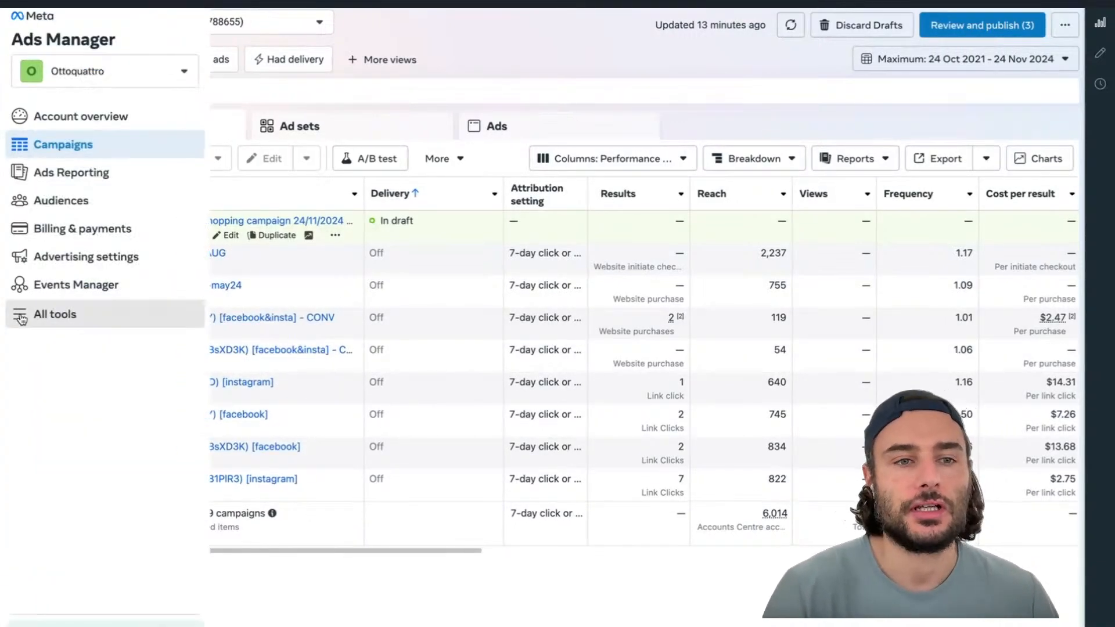
Examine the all-tools list and the Campaigns, Ad sets and Ads levels of the ad account
left_click(21, 317)
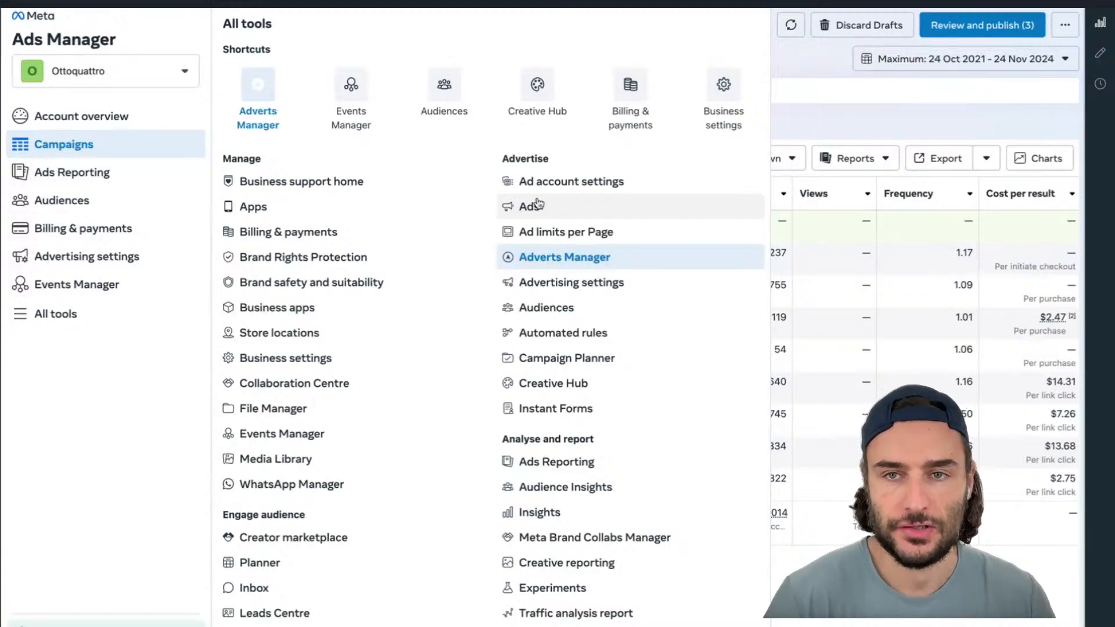
left_click(857, 116)
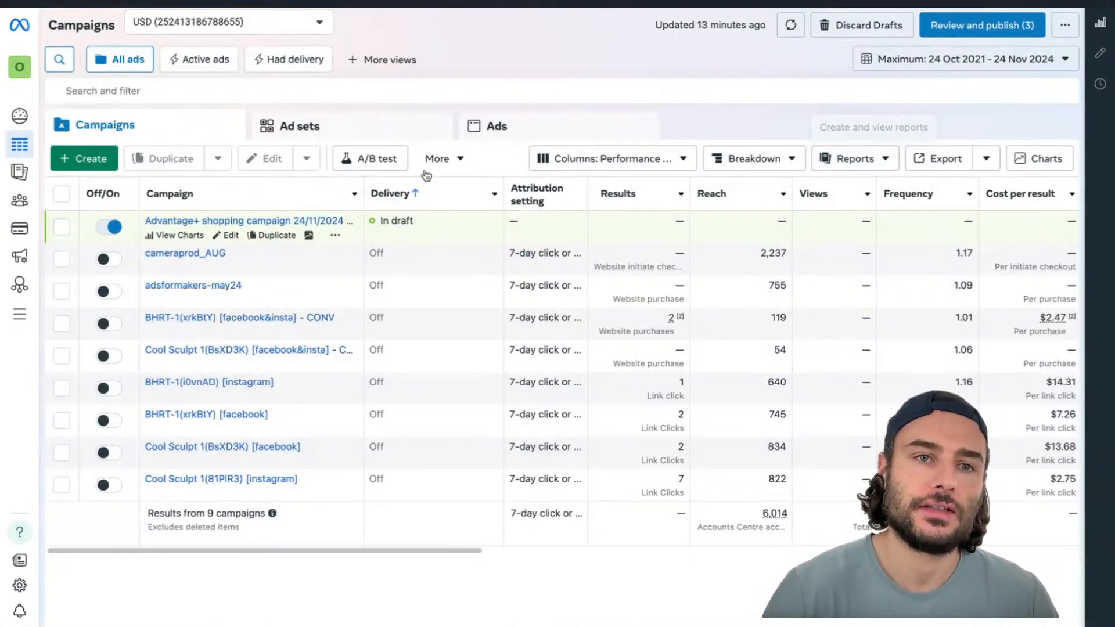
left_click(335, 135)
left_click(511, 132)
left_click(405, 131)
left_click(194, 133)
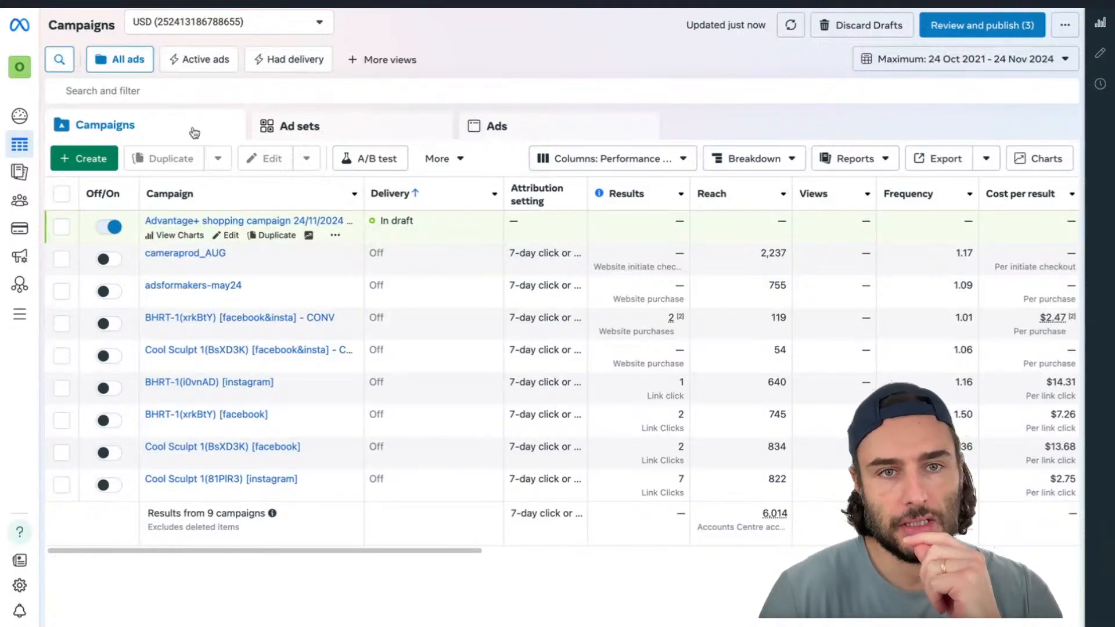
left_click(299, 137)
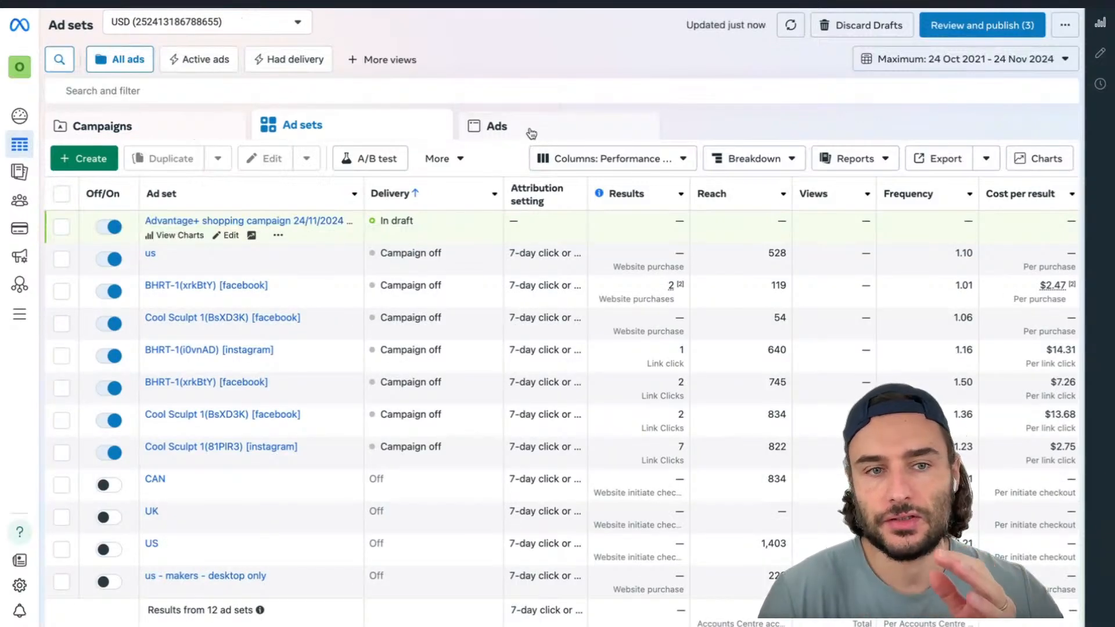
left_click(530, 136)
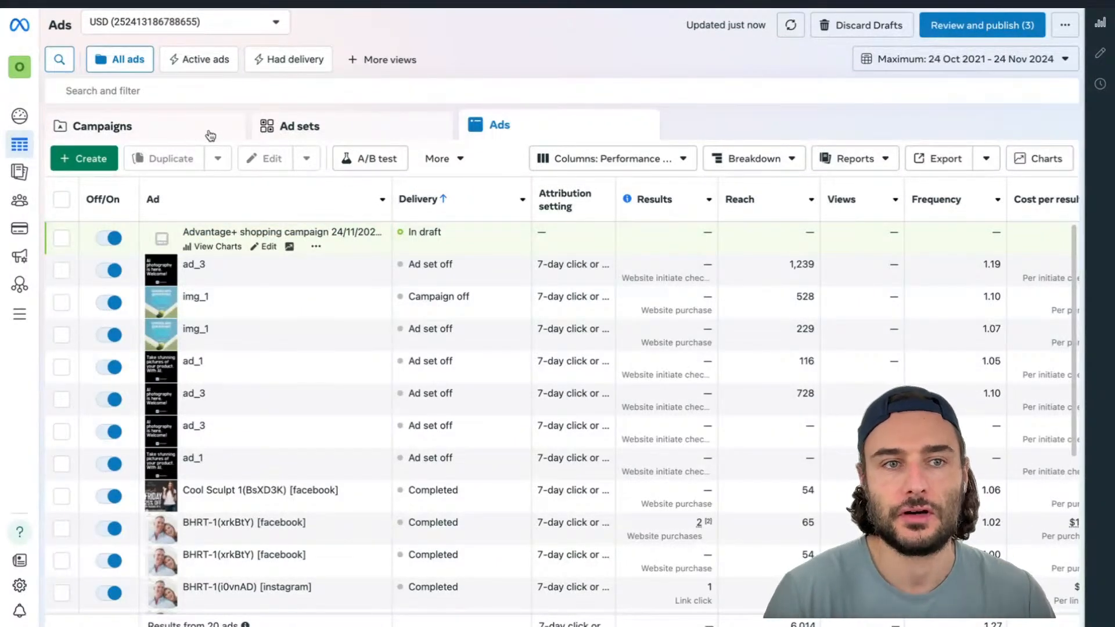
left_click(210, 135)
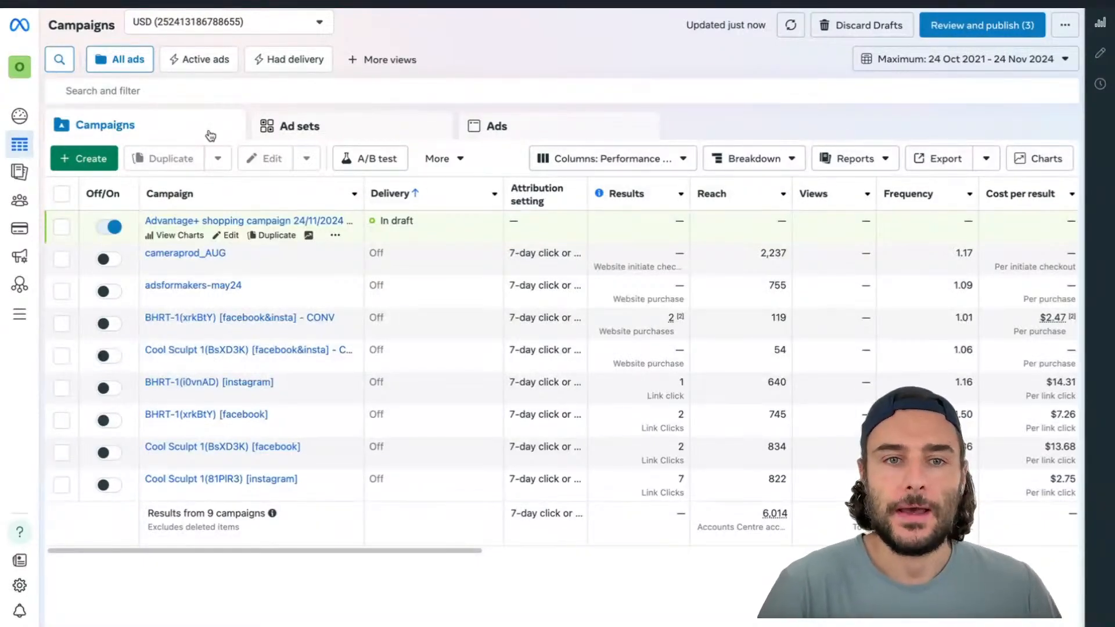
Create a new campaign with the Sales objective and continue to its setup
left_click(93, 161)
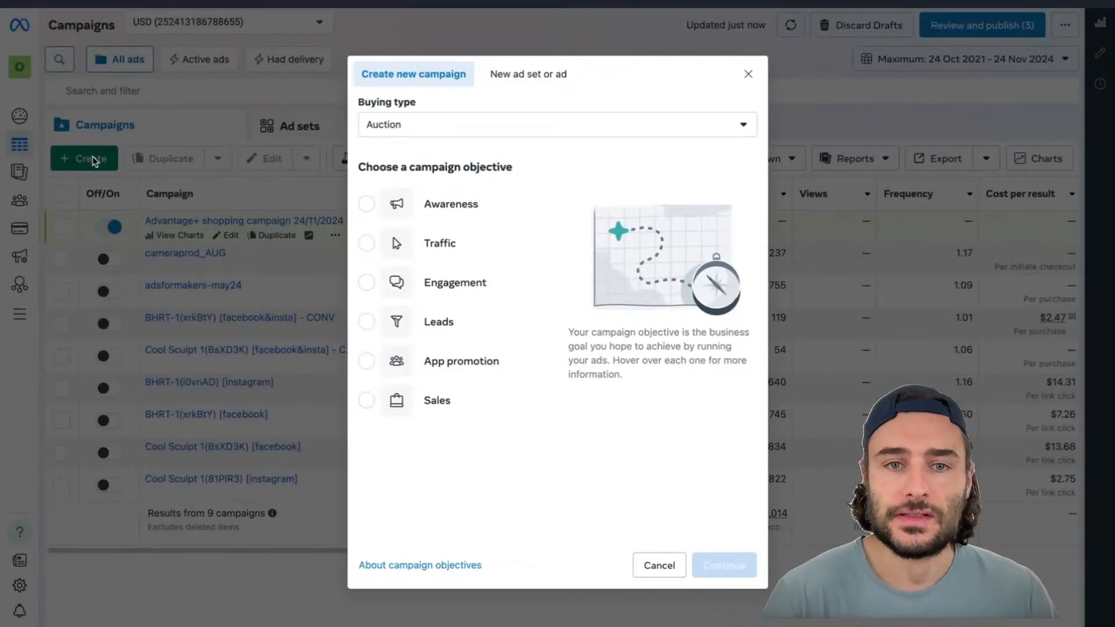
mouse_move(456, 212)
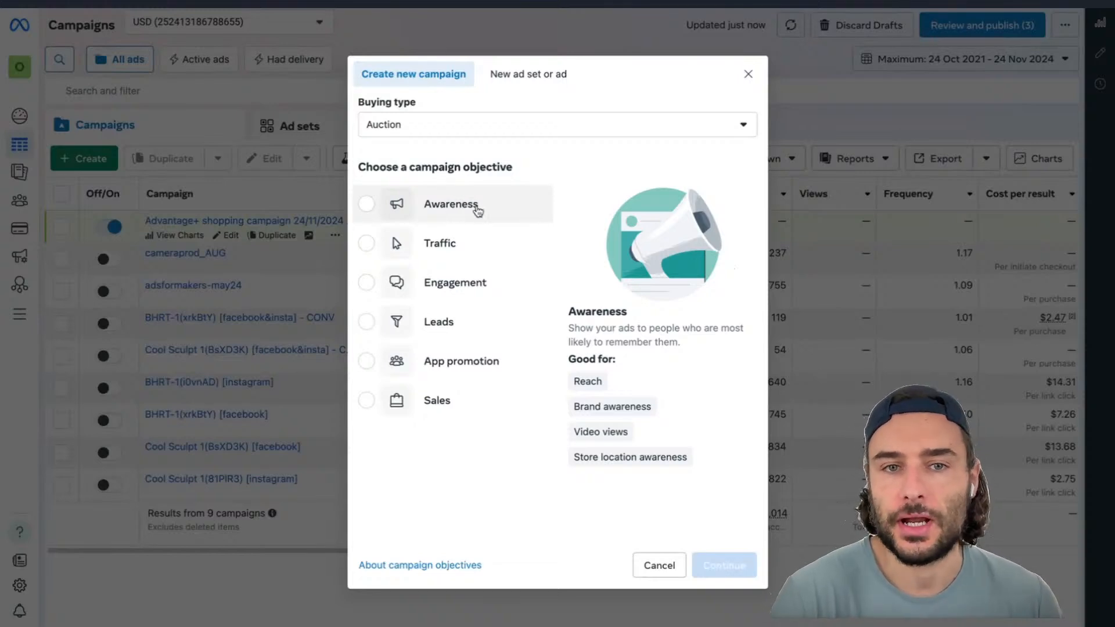
mouse_move(466, 258)
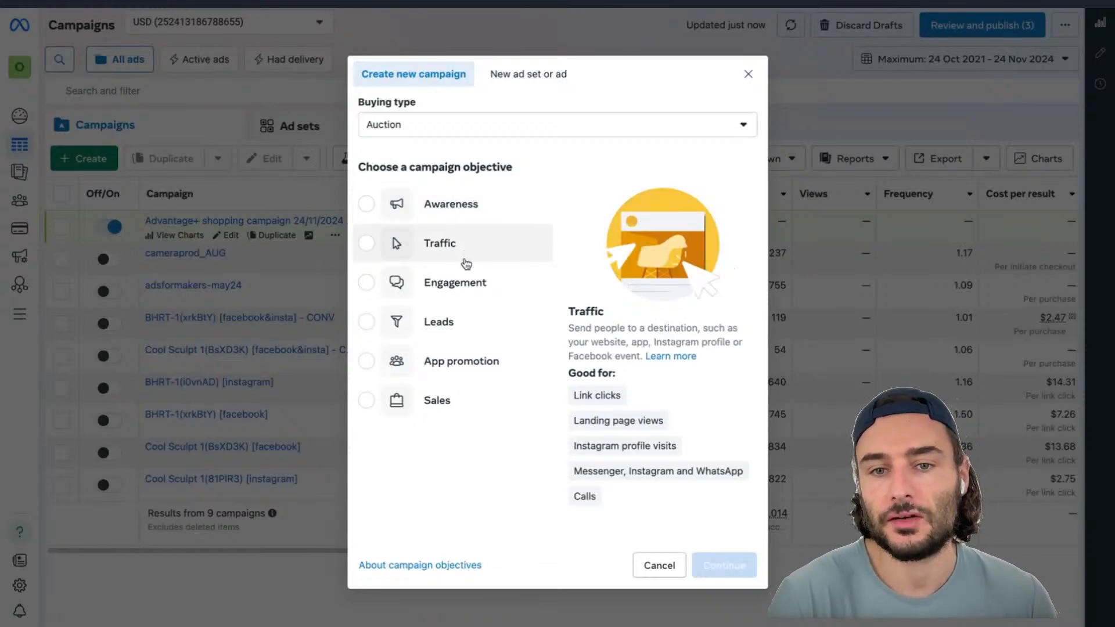
mouse_move(463, 289)
left_click(432, 405)
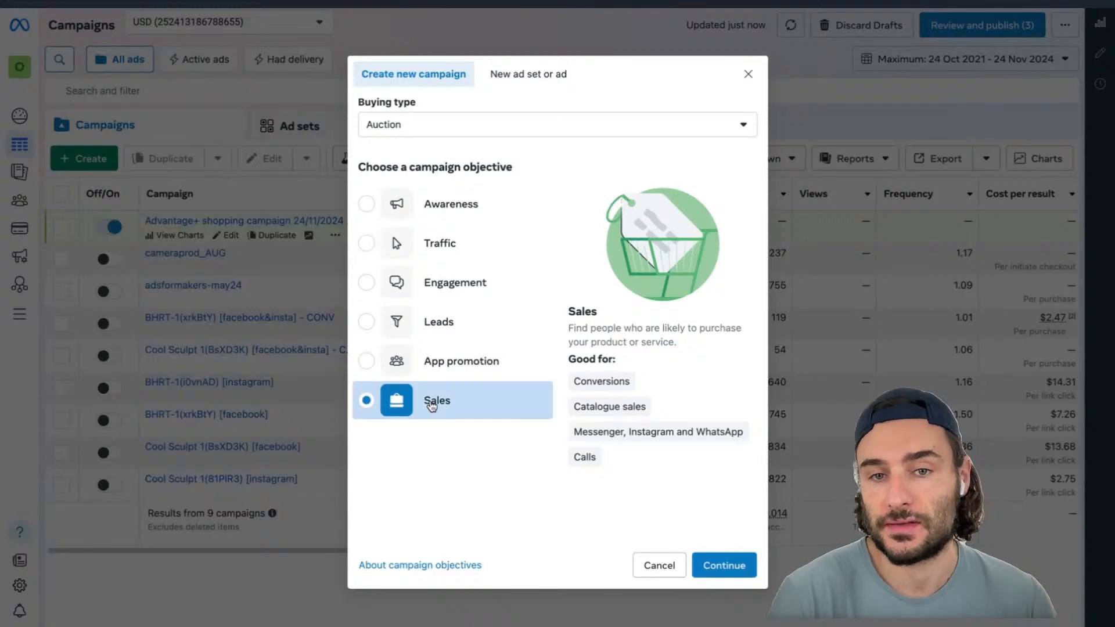
mouse_move(445, 321)
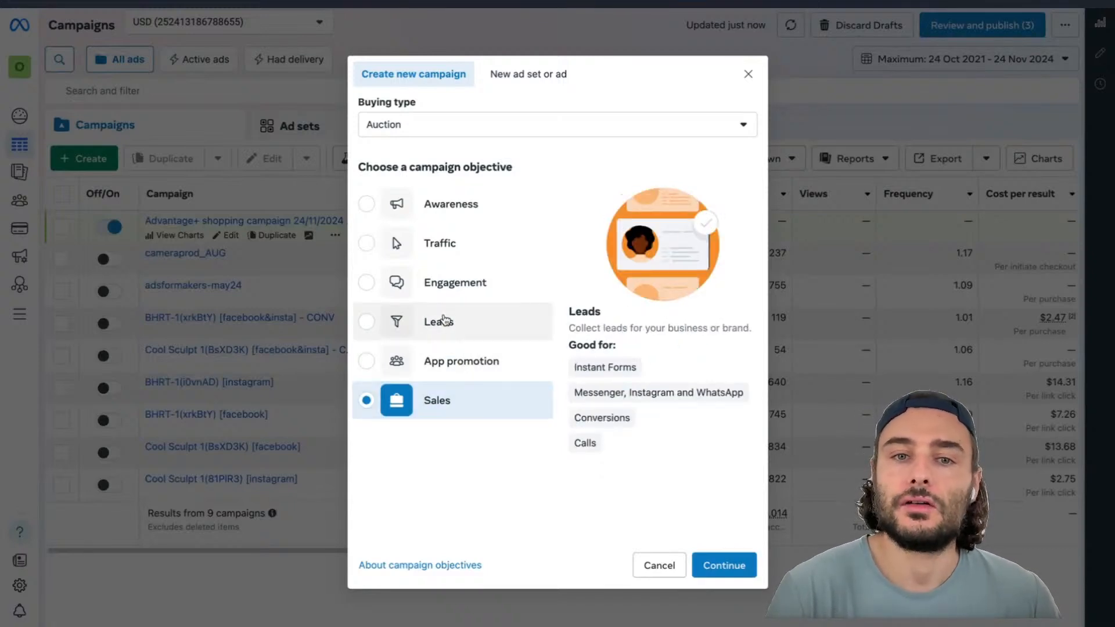
mouse_move(452, 299)
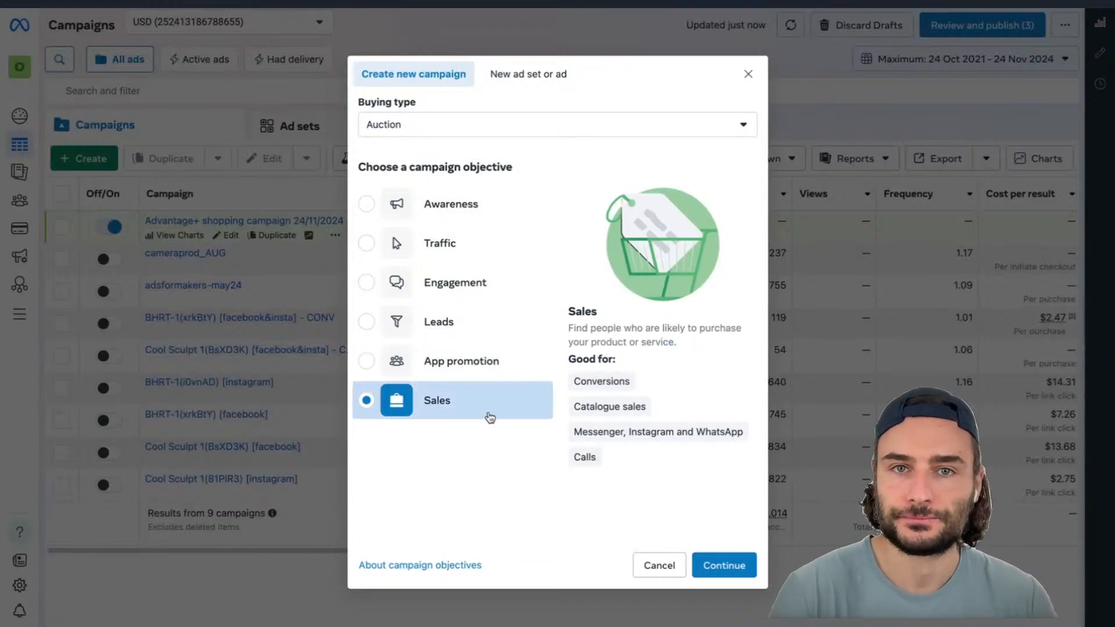
left_click(732, 573)
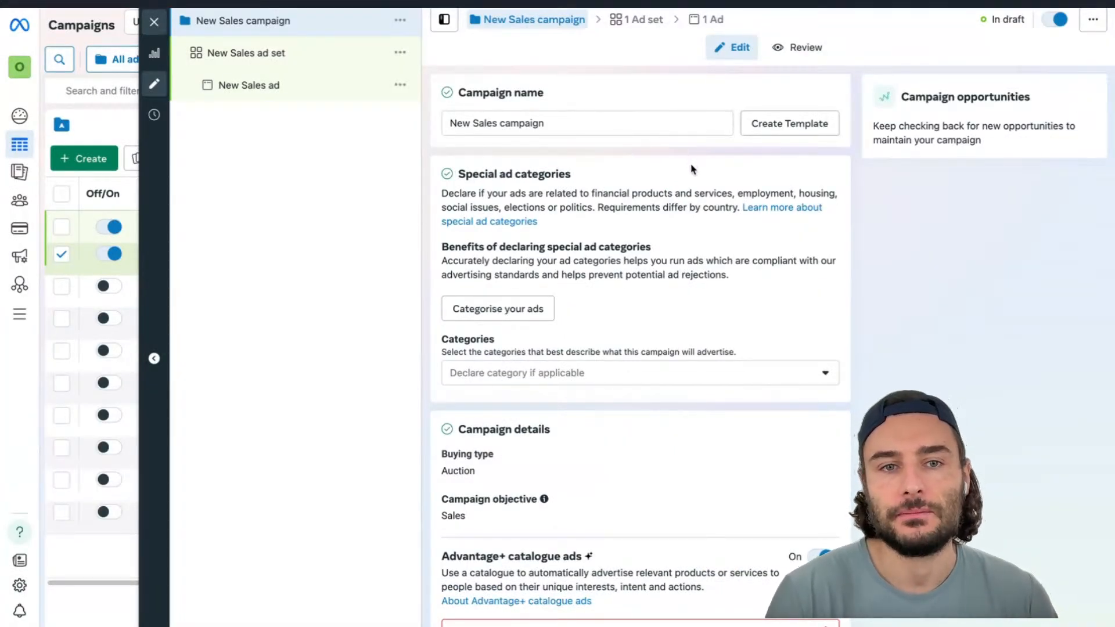
Review the new campaign's ad set and ad entries and the special ad category options
left_click(261, 54)
left_click(252, 88)
left_click(241, 20)
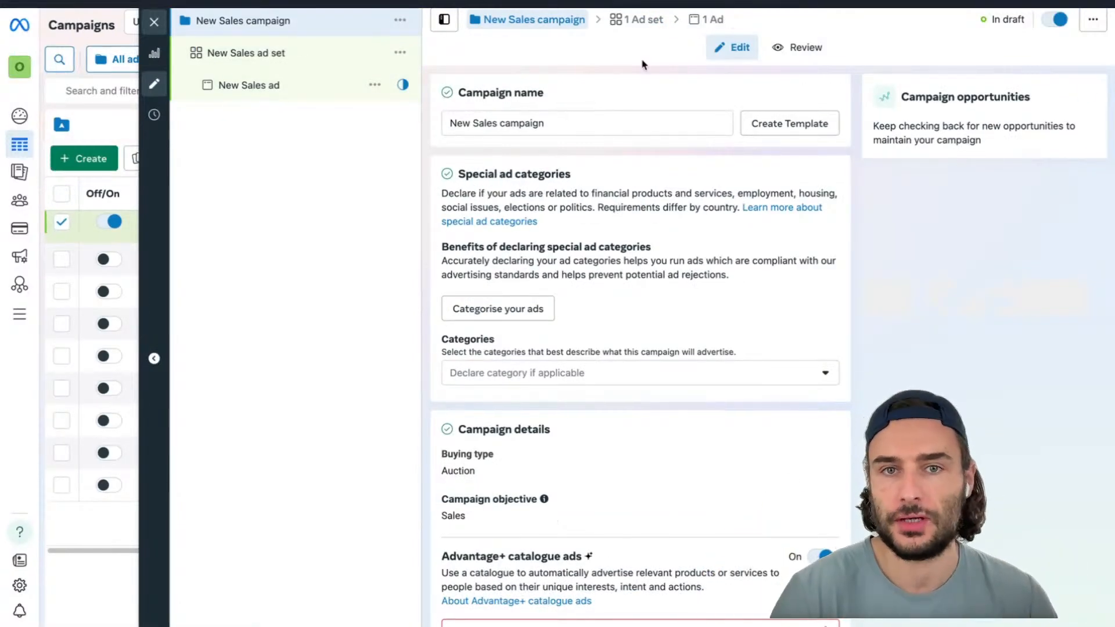
scroll(595, 210, "down", 1)
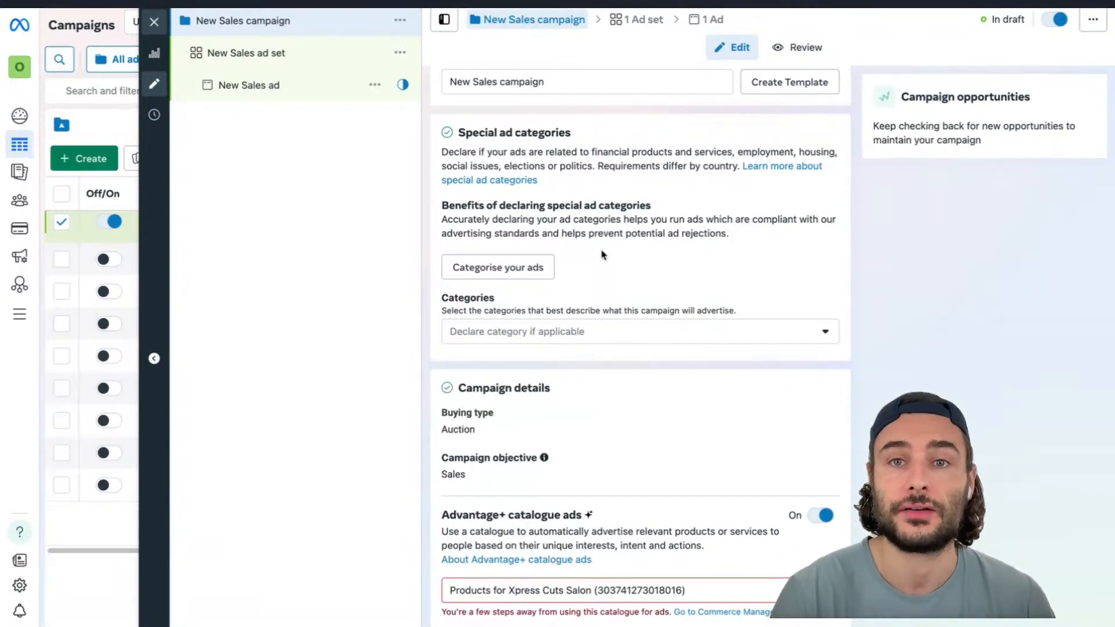
left_click(603, 332)
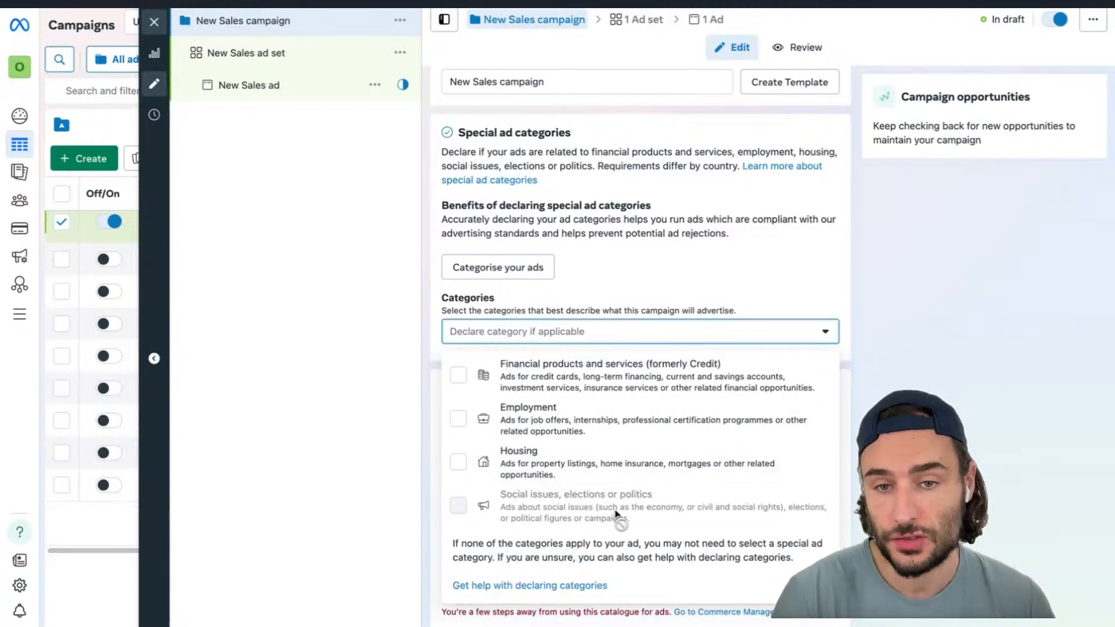
left_click(710, 292)
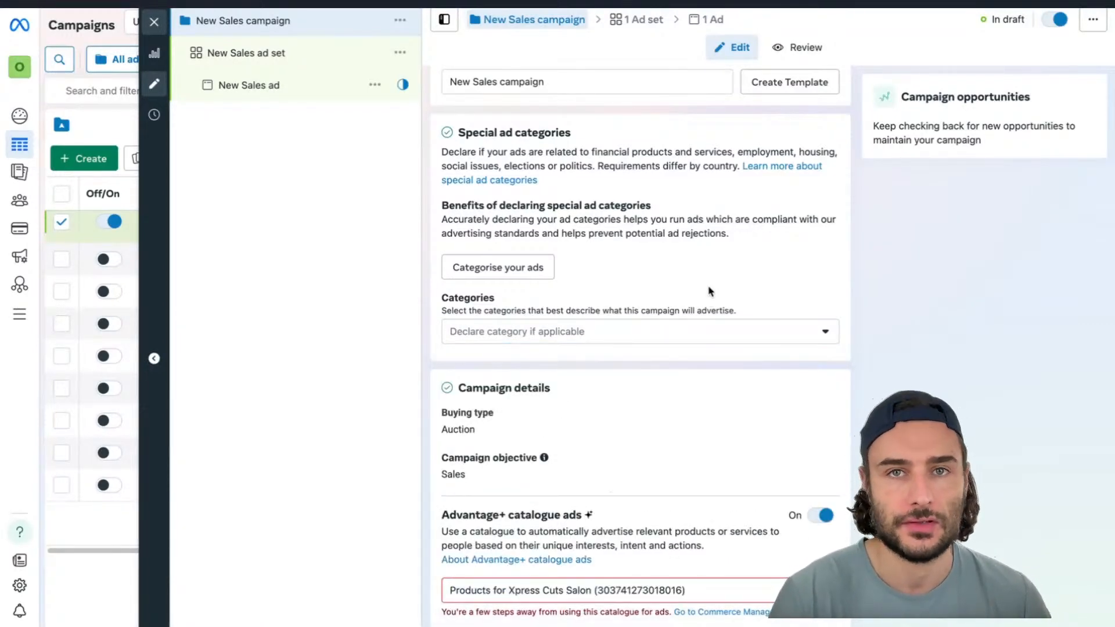
Turn off Advantage+ catalogue ads for the campaign
scroll(709, 291, "down", 1)
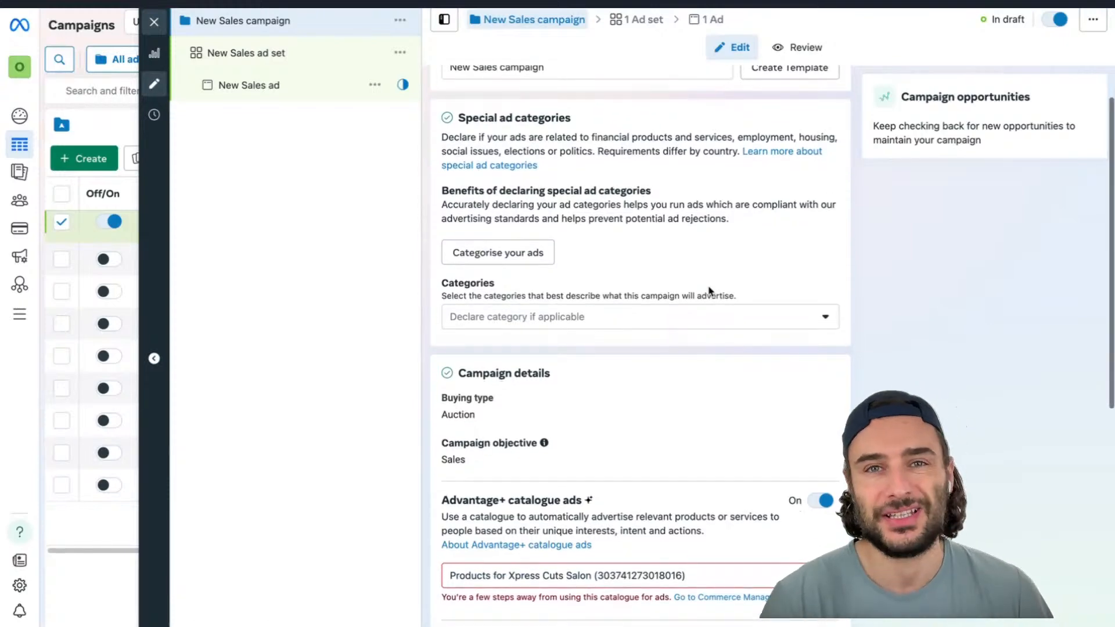
scroll(709, 291, "down", 4)
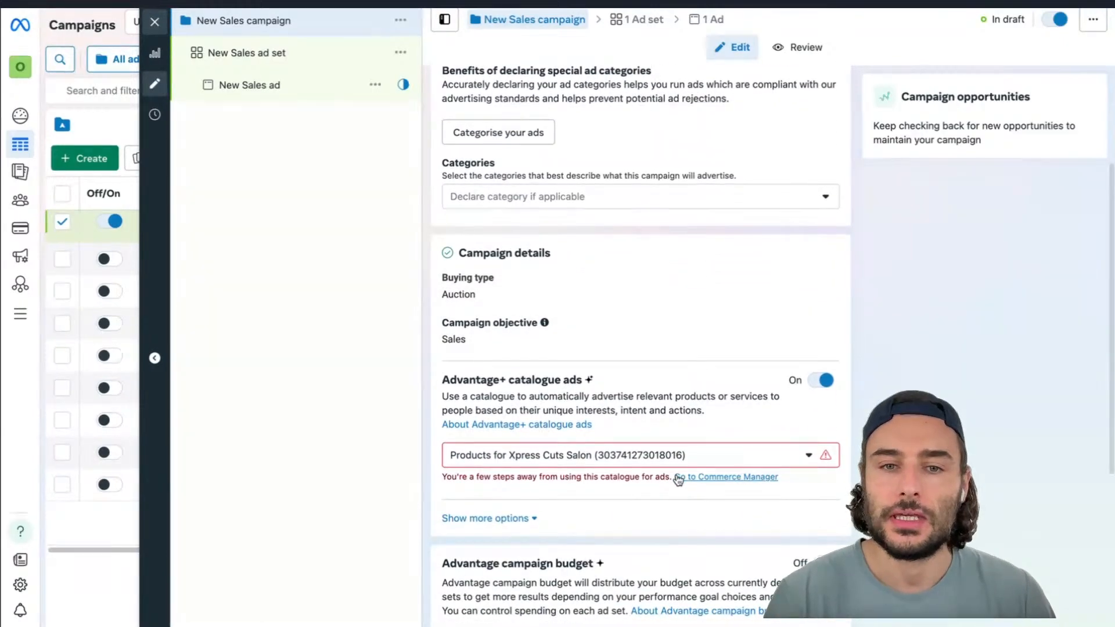
left_click(822, 383)
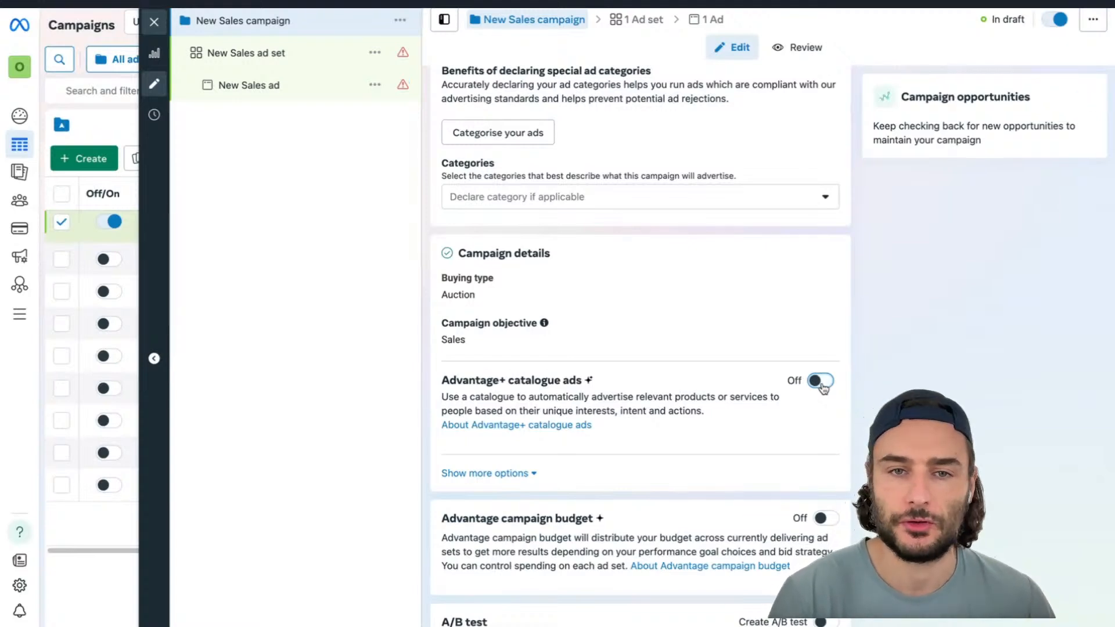
Review the Advantage campaign budget, A/B test and reporting settings of the campaign
scroll(823, 388, "down", 3)
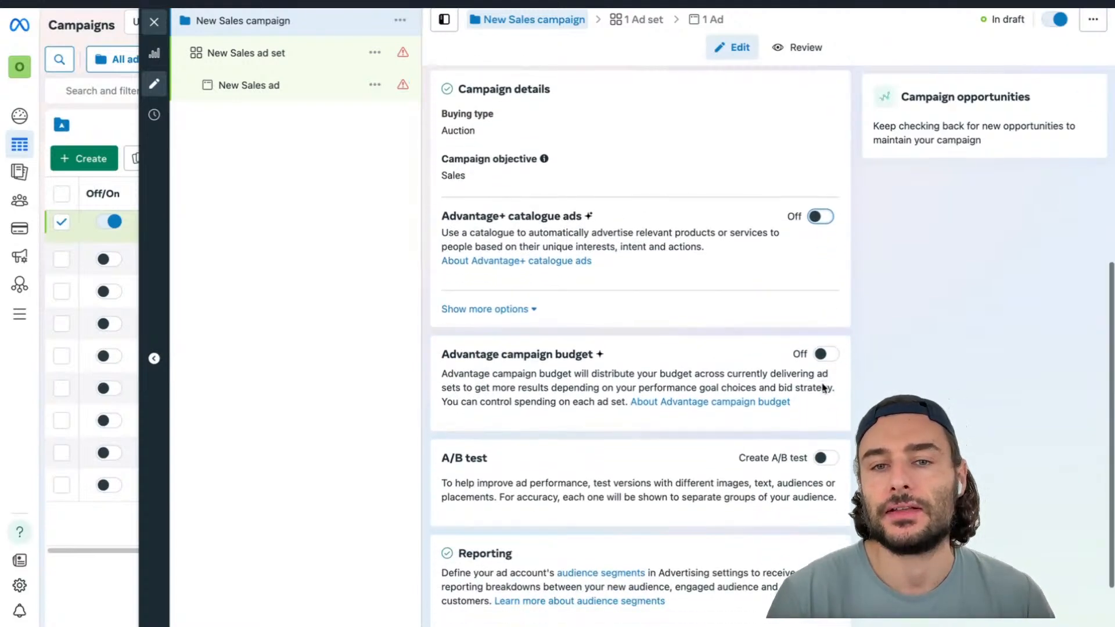
left_click_drag(440, 356, 606, 353)
left_click(606, 353)
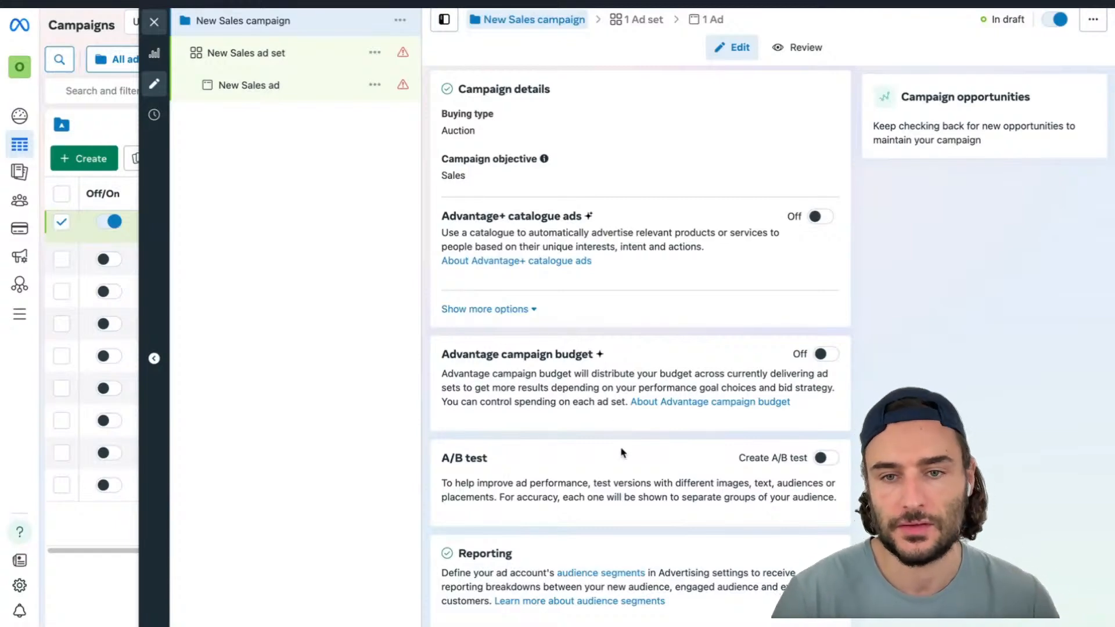
scroll(827, 359, "down", 1)
scroll(829, 361, "down", 2)
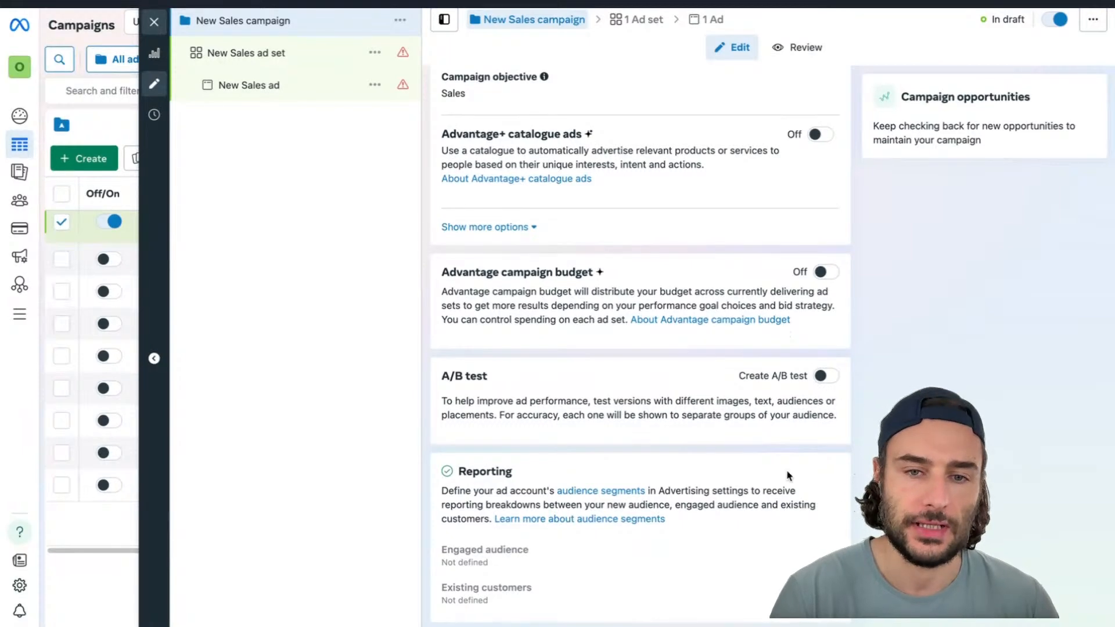
scroll(788, 475, "up", 6)
scroll(788, 475, "up", 2)
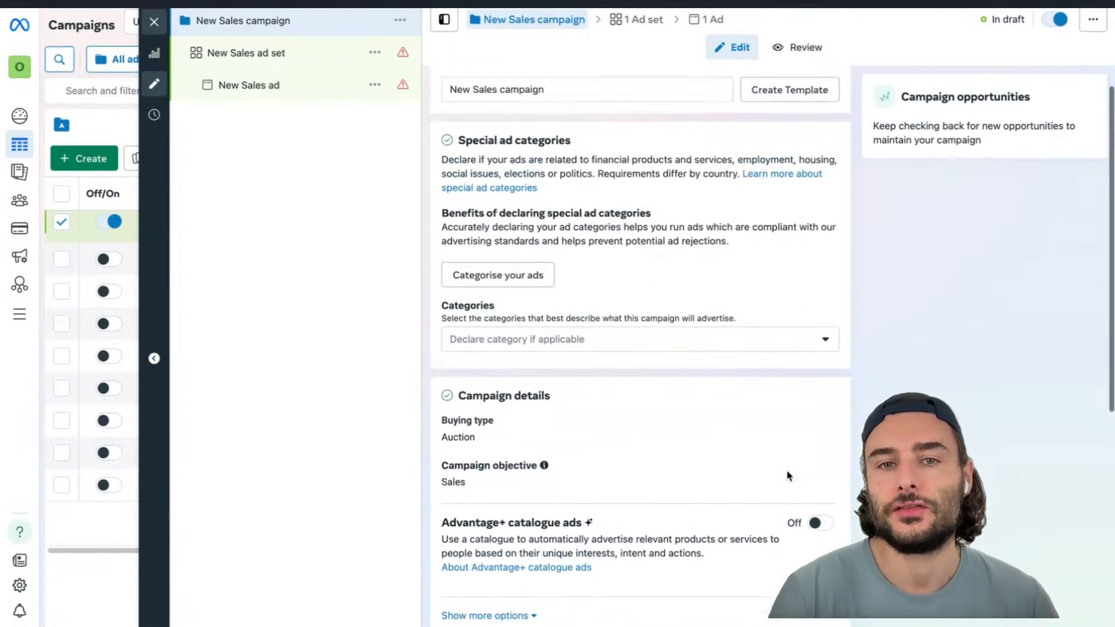
Rename the campaign as 123 and move on to the ad set settings
left_click(500, 122)
triple_click(500, 122)
type("123")
left_click(1039, 362)
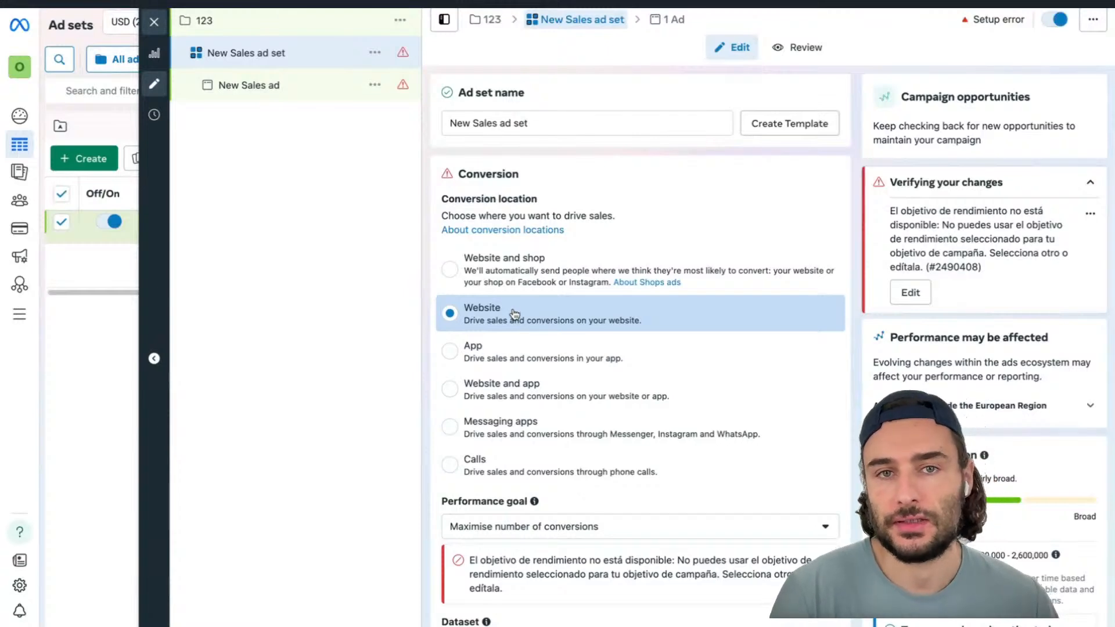
Open the performance goal list and browse the available conversion and other goals
scroll(514, 314, "down", 2)
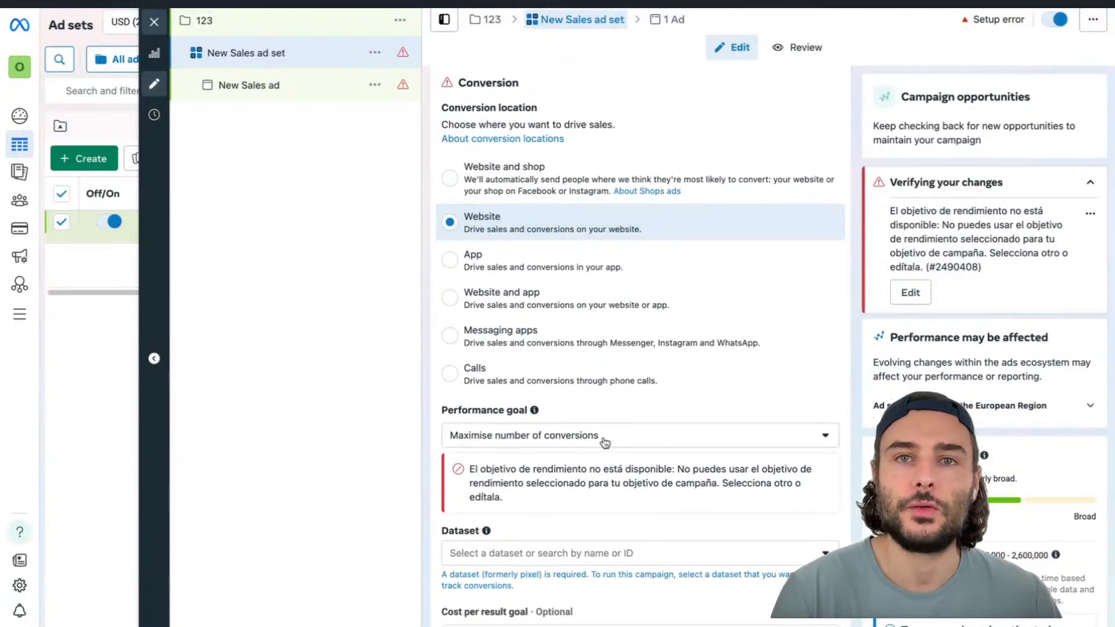
left_click(604, 441)
scroll(671, 411, "down", 3)
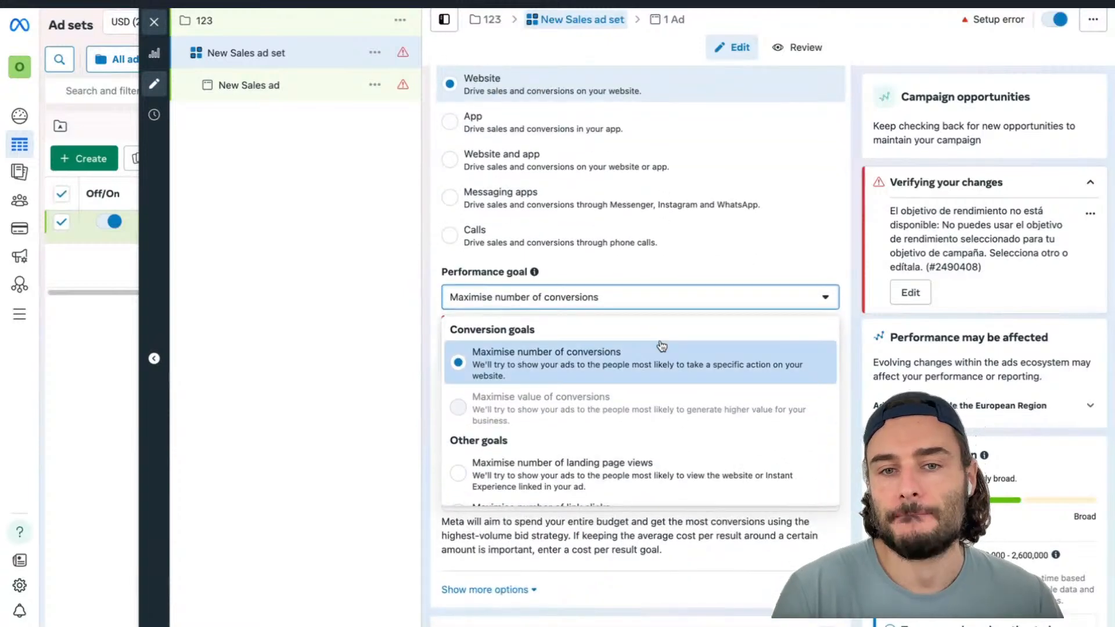
scroll(652, 311, "down", 5)
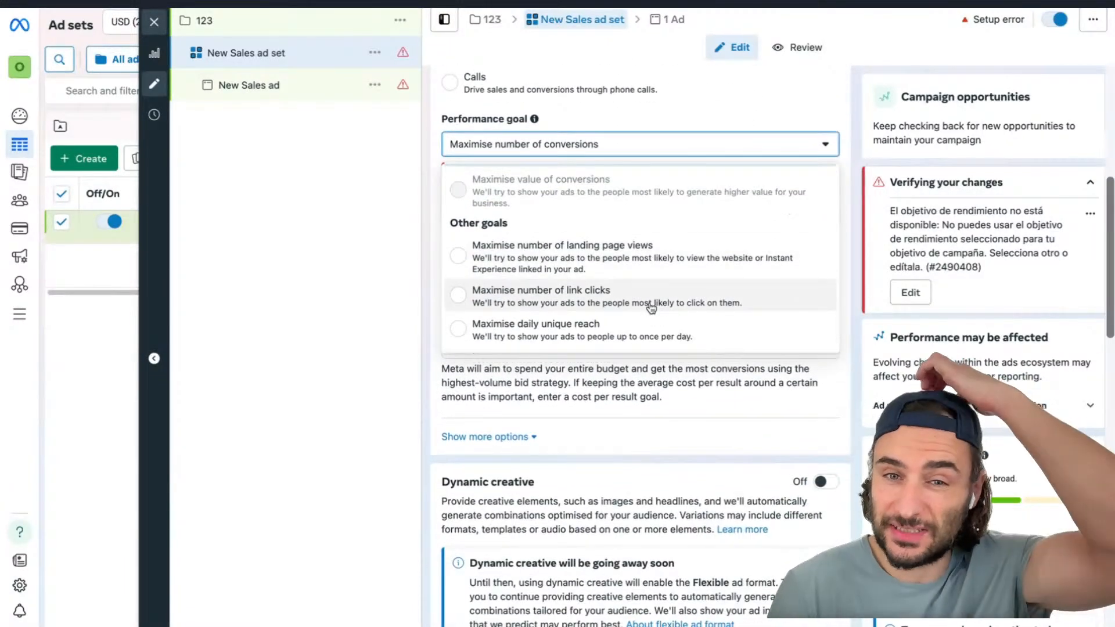
scroll(638, 263, "up", 2)
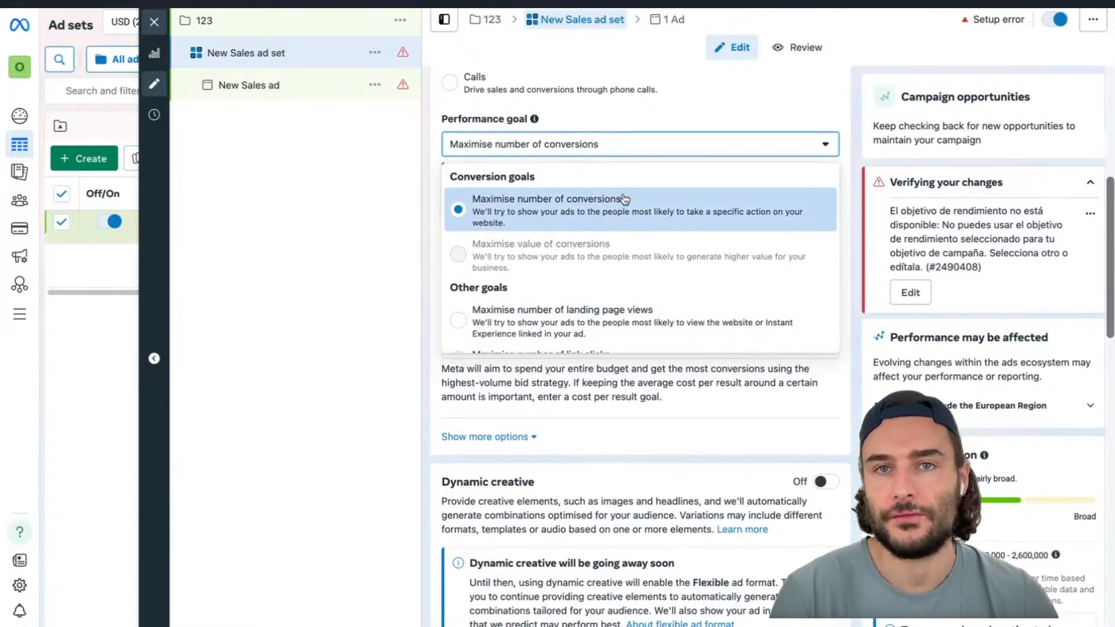
scroll(649, 325, "down", 3)
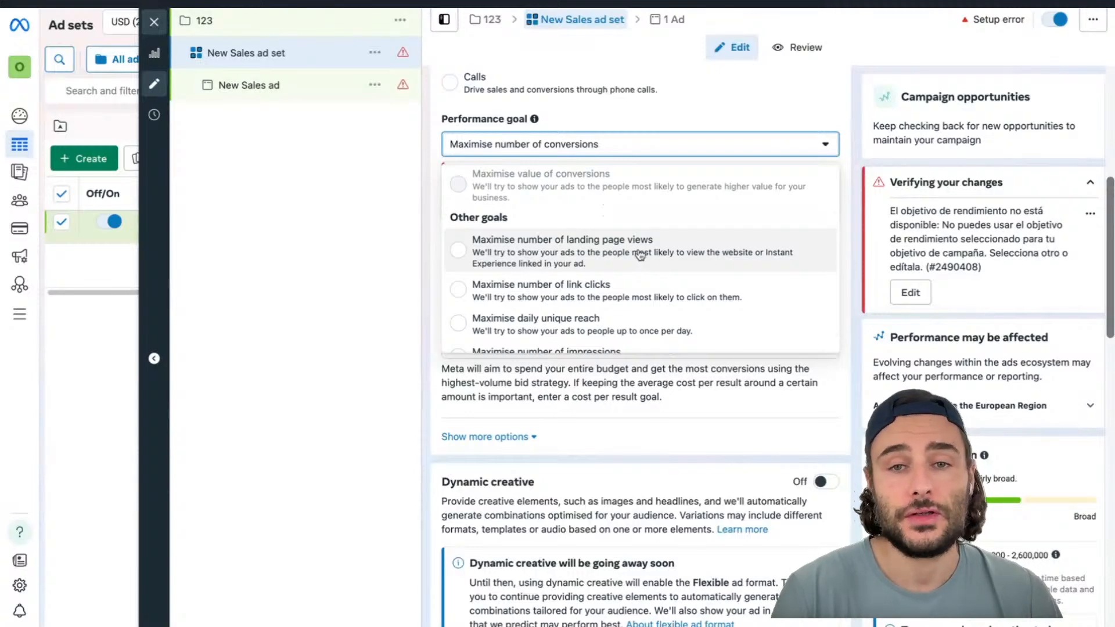
scroll(630, 308, "down", 1)
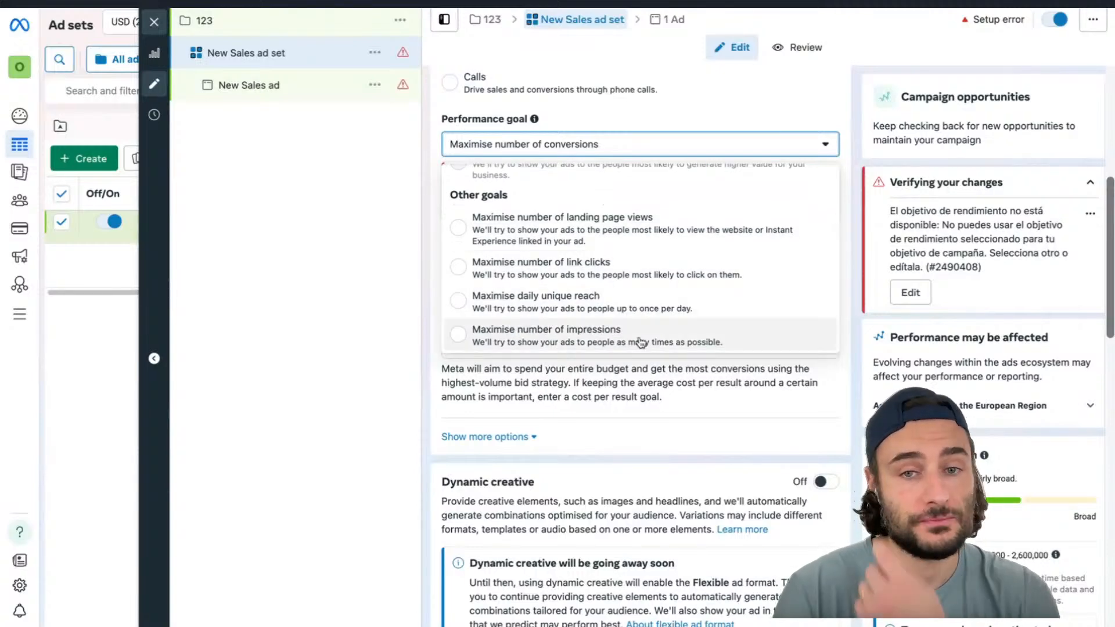
scroll(641, 342, "up", 4)
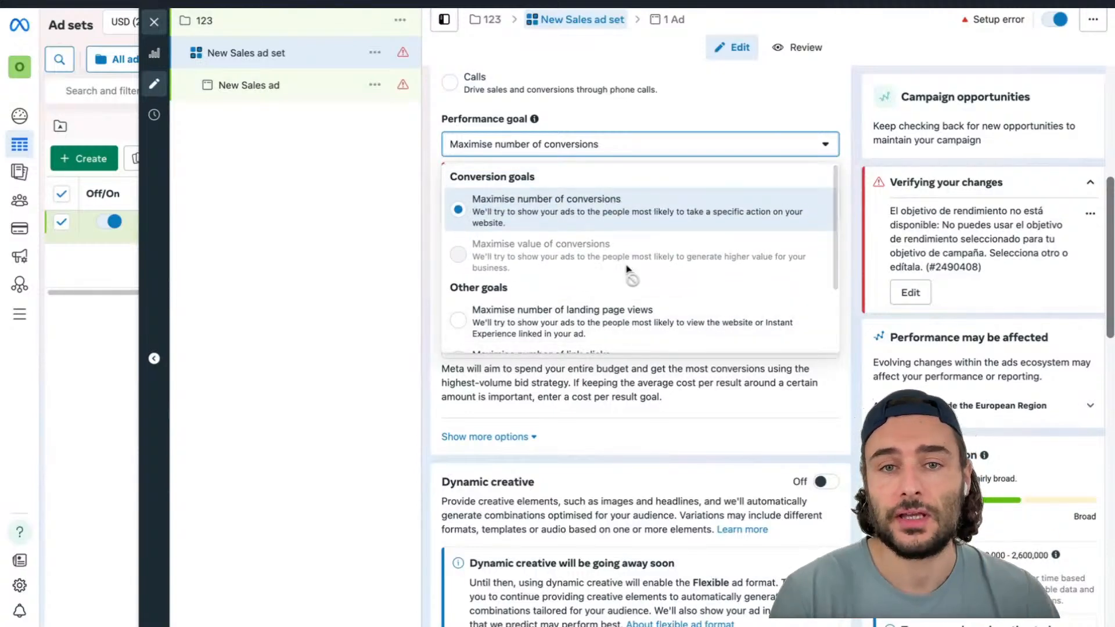
mouse_move(569, 260)
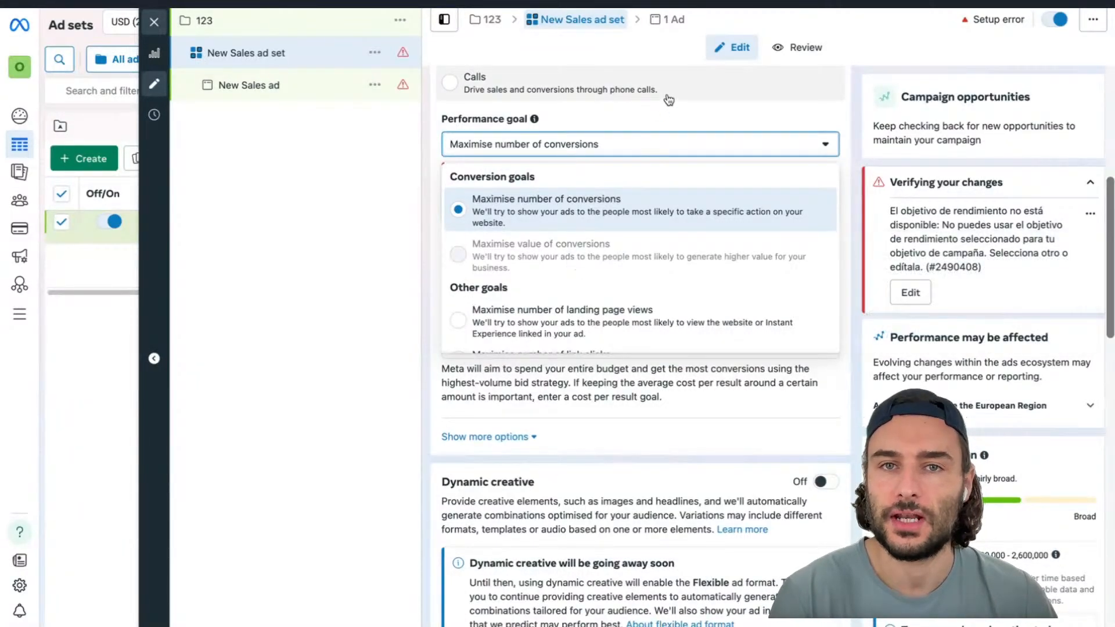
mouse_move(654, 250)
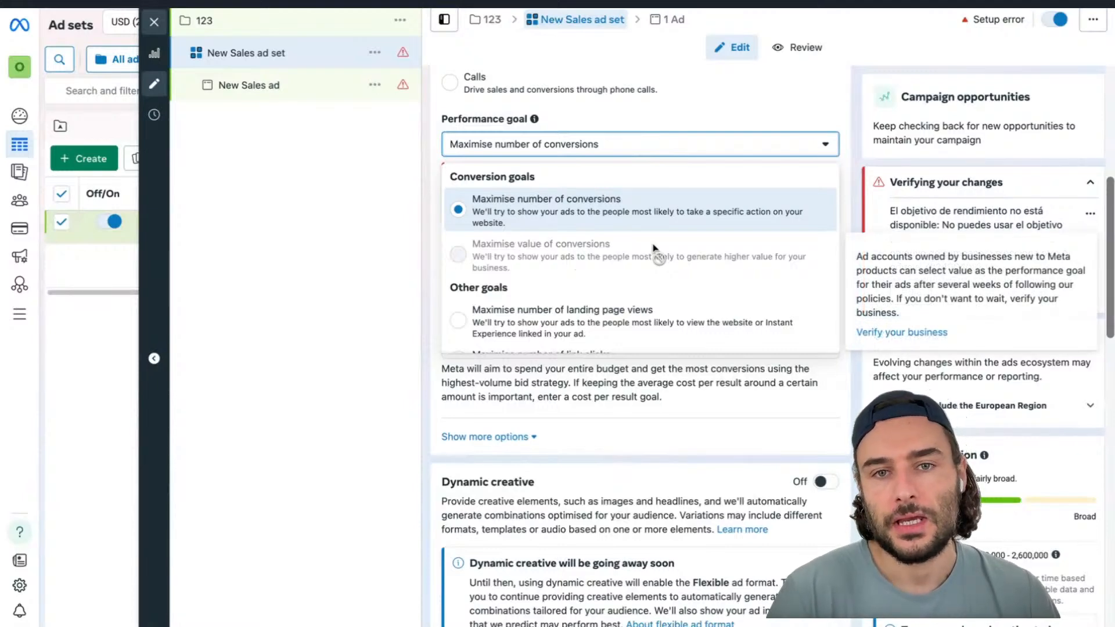
scroll(650, 261, "down", 3)
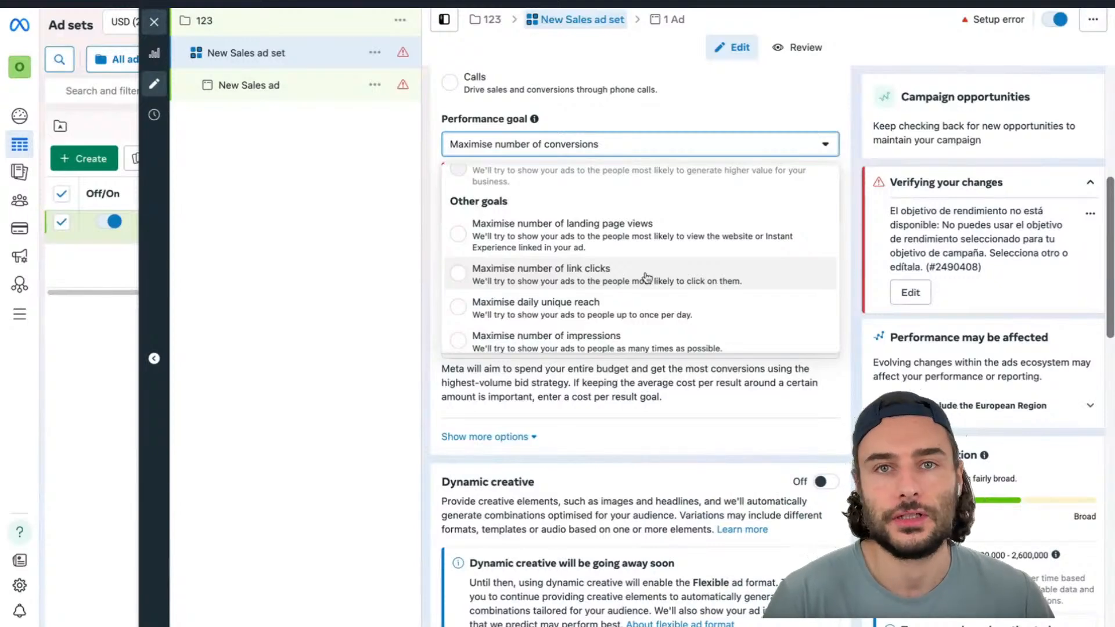
Try Maximise daily unique reach as the performance goal, then reselect Maximise number of conversions
left_click(645, 307)
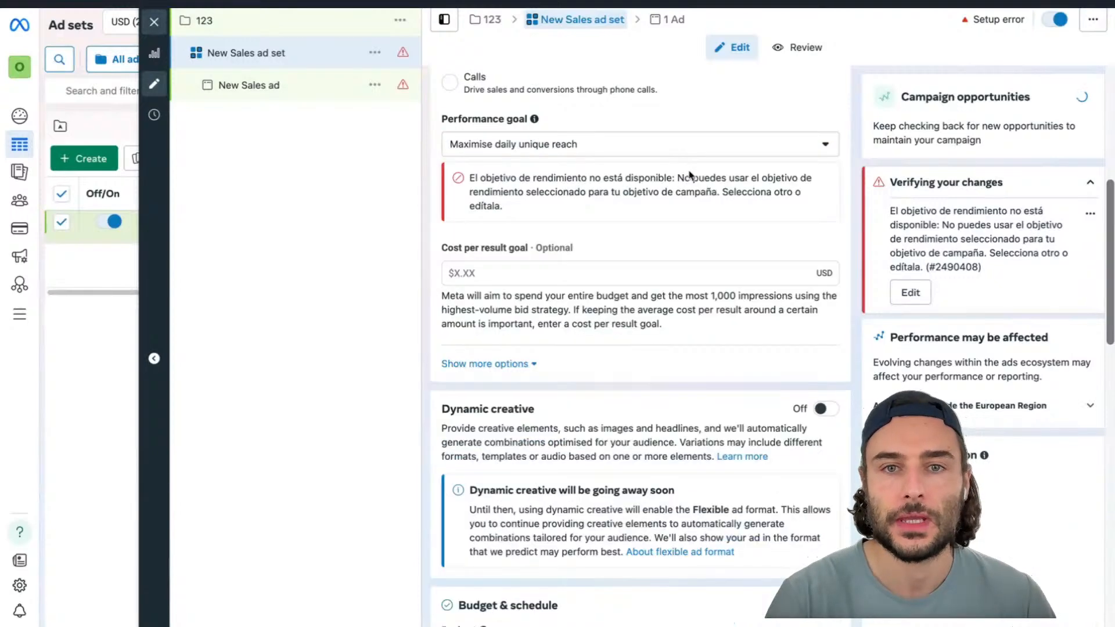
scroll(687, 179, "up", 1)
left_click(681, 187)
scroll(660, 281, "up", 2)
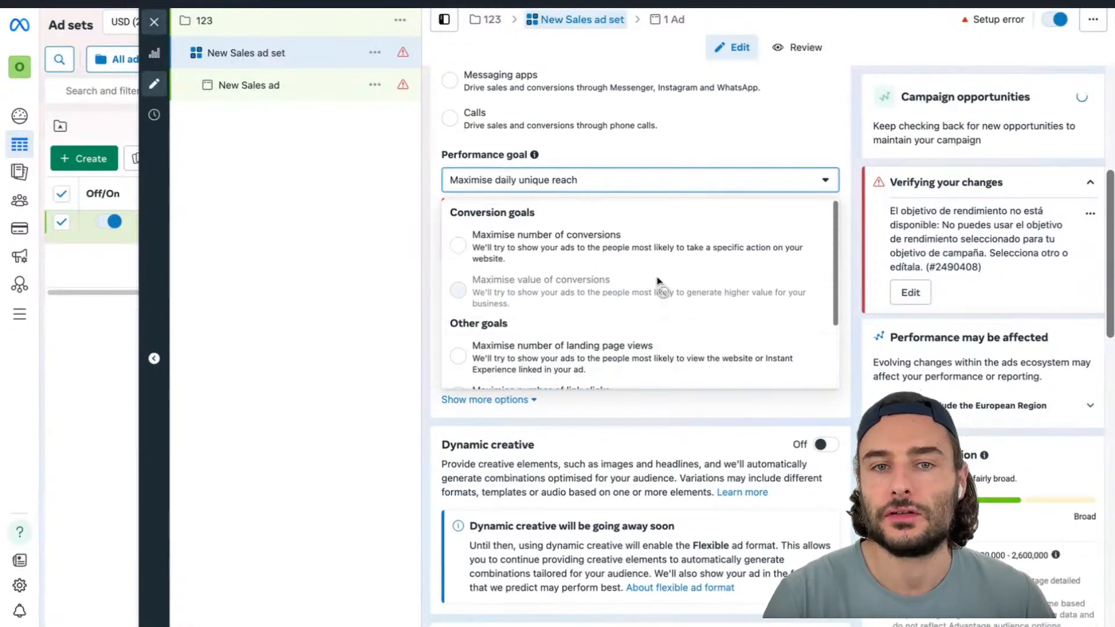
left_click(642, 242)
Choose the adsformakers dataset and set the conversion event to Purchase
scroll(643, 243, "down", 1)
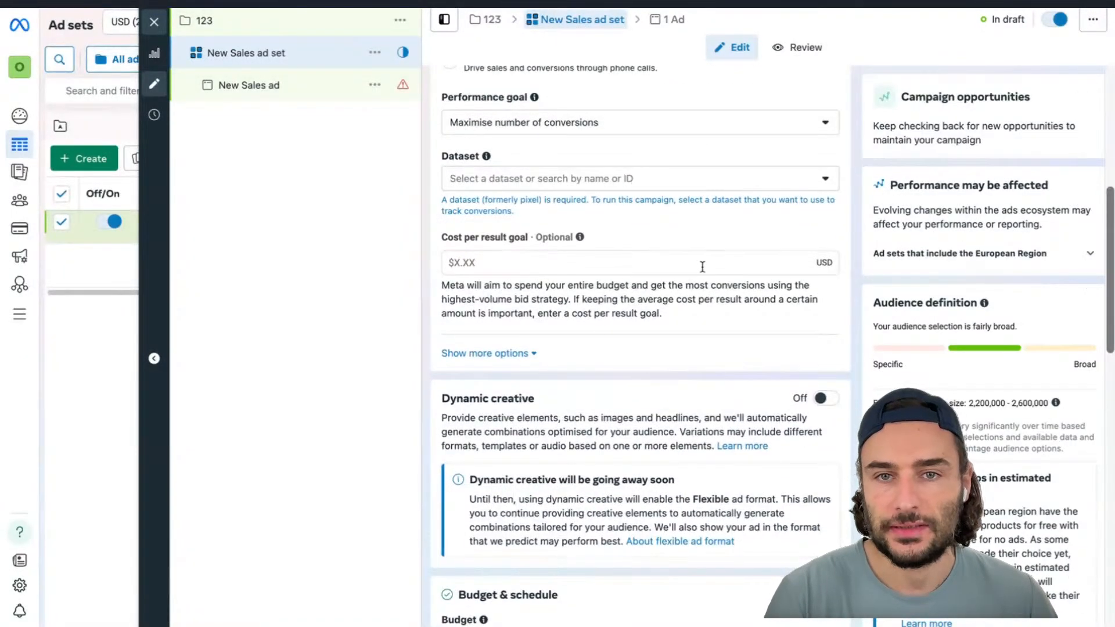
left_click(690, 183)
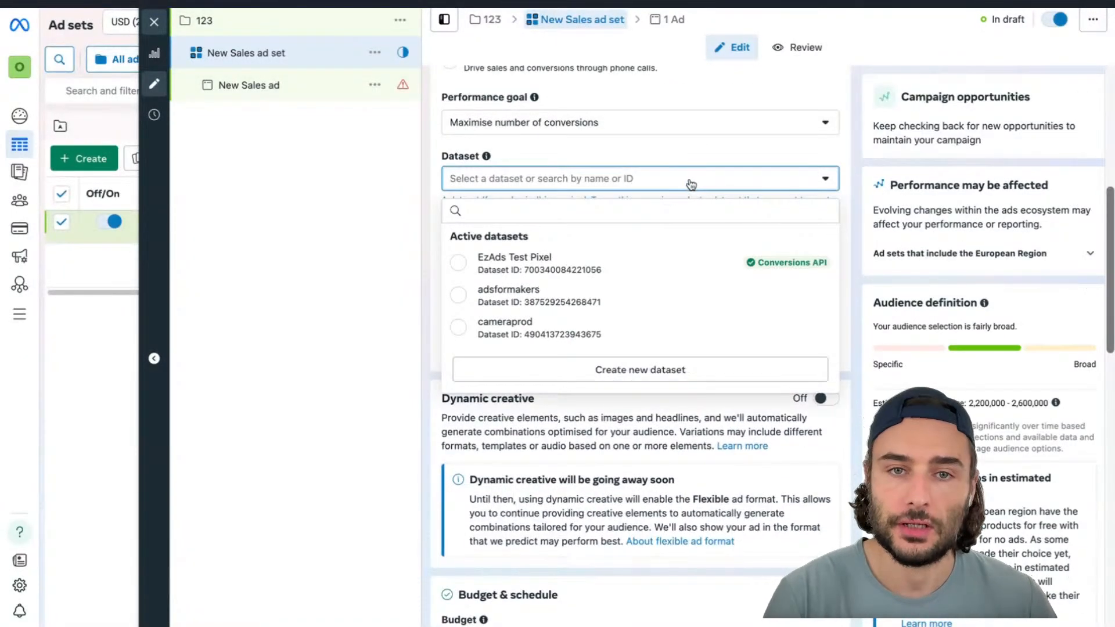
left_click(653, 295)
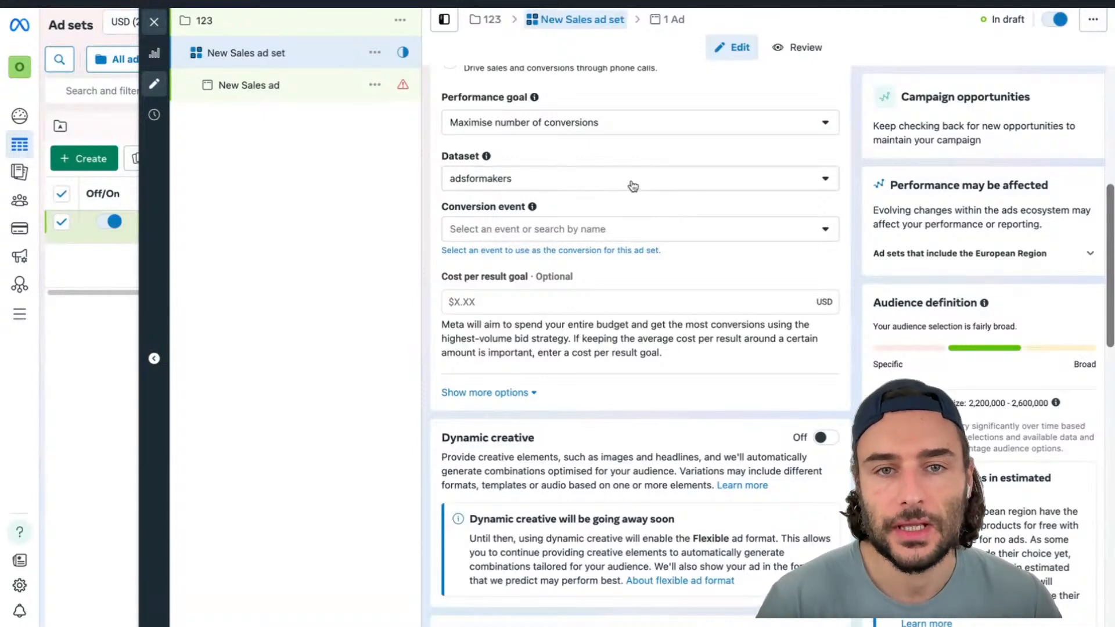
left_click(623, 228)
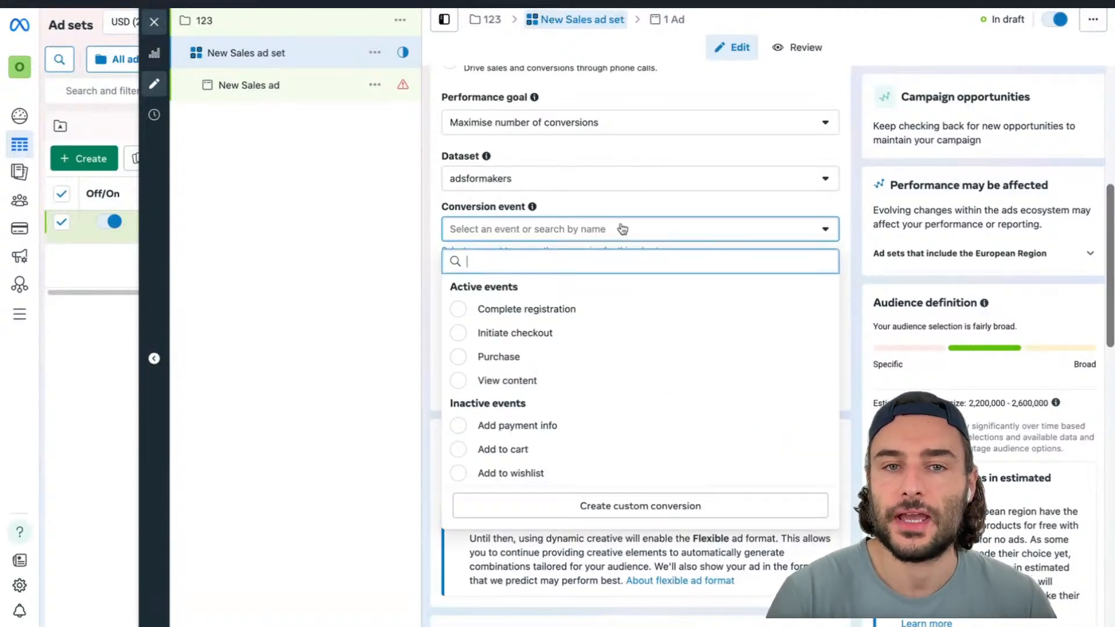
left_click(611, 355)
left_click(703, 281)
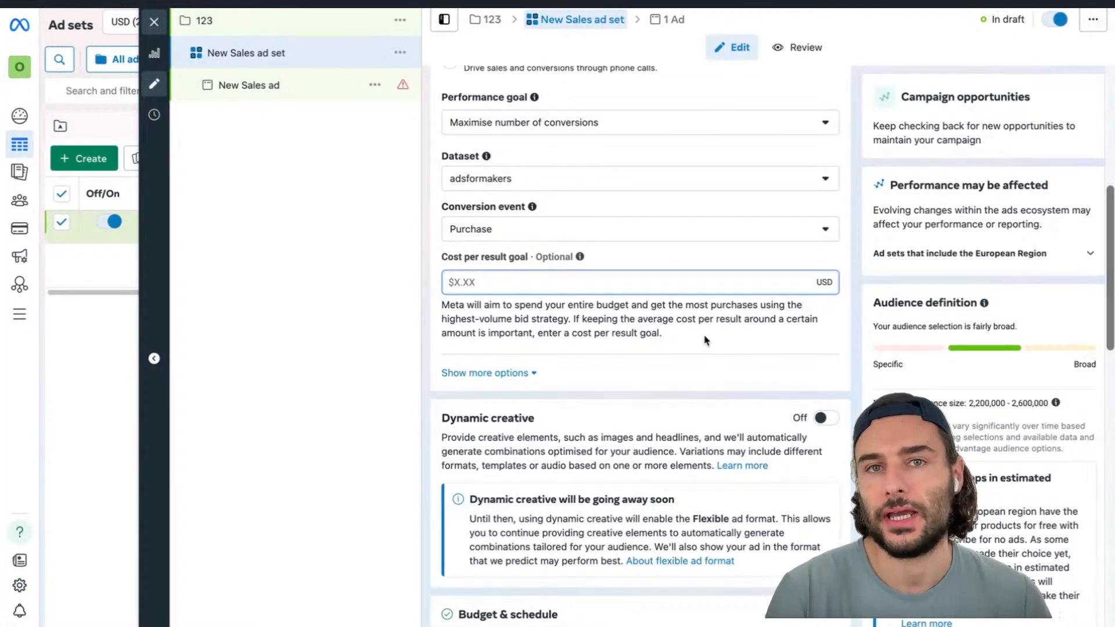
Turn Dynamic creative on and then back off
scroll(706, 339, "down", 3)
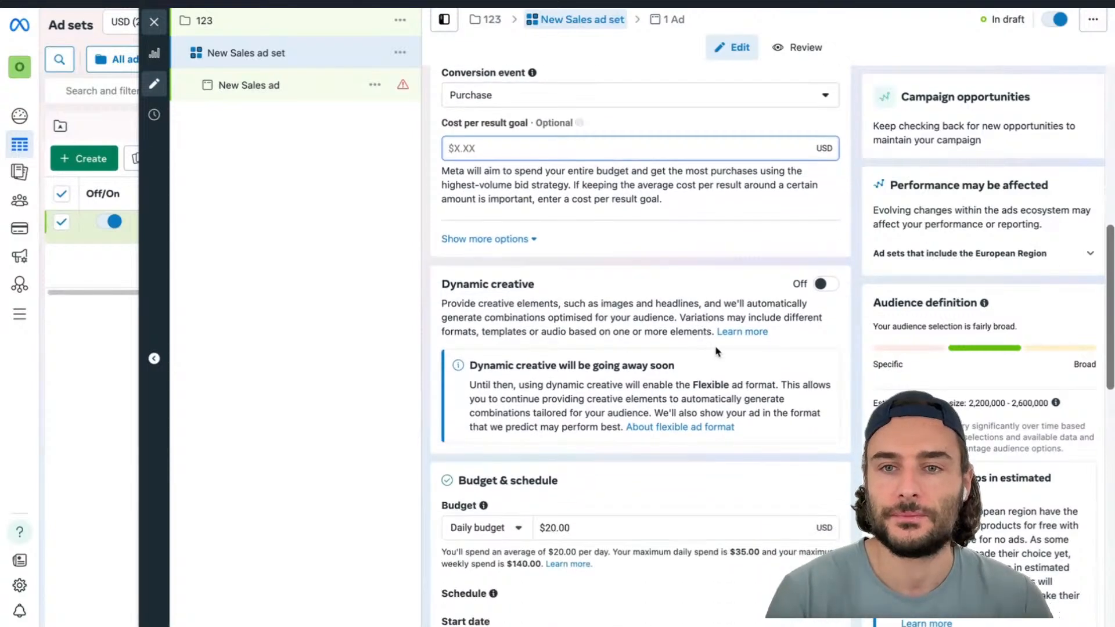
scroll(715, 316, "down", 1)
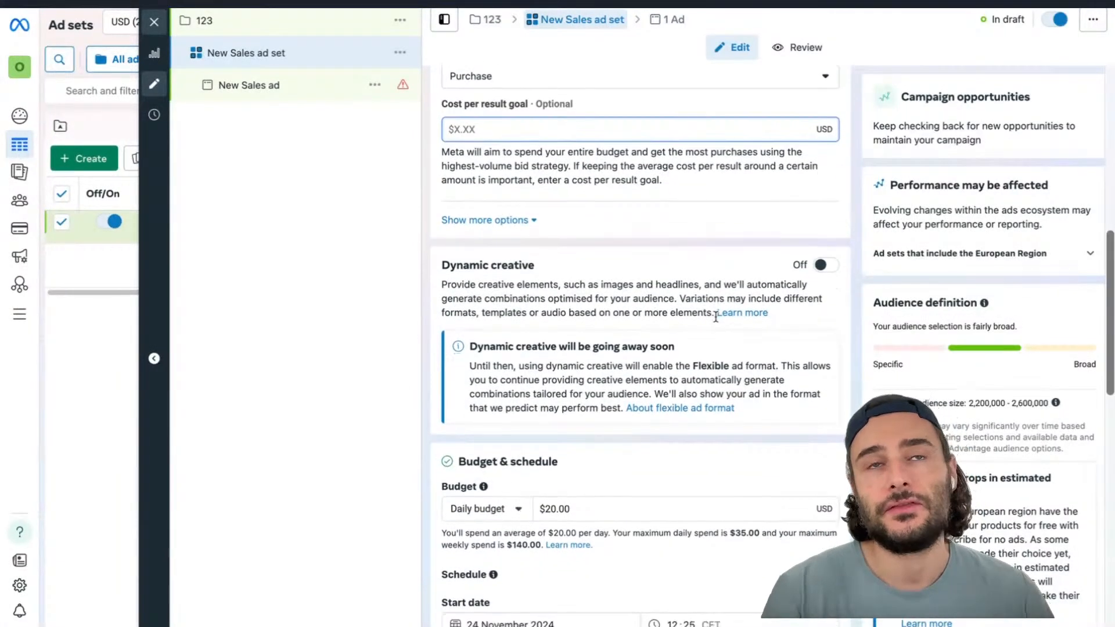
left_click(821, 265)
scroll(820, 262, "down", 2)
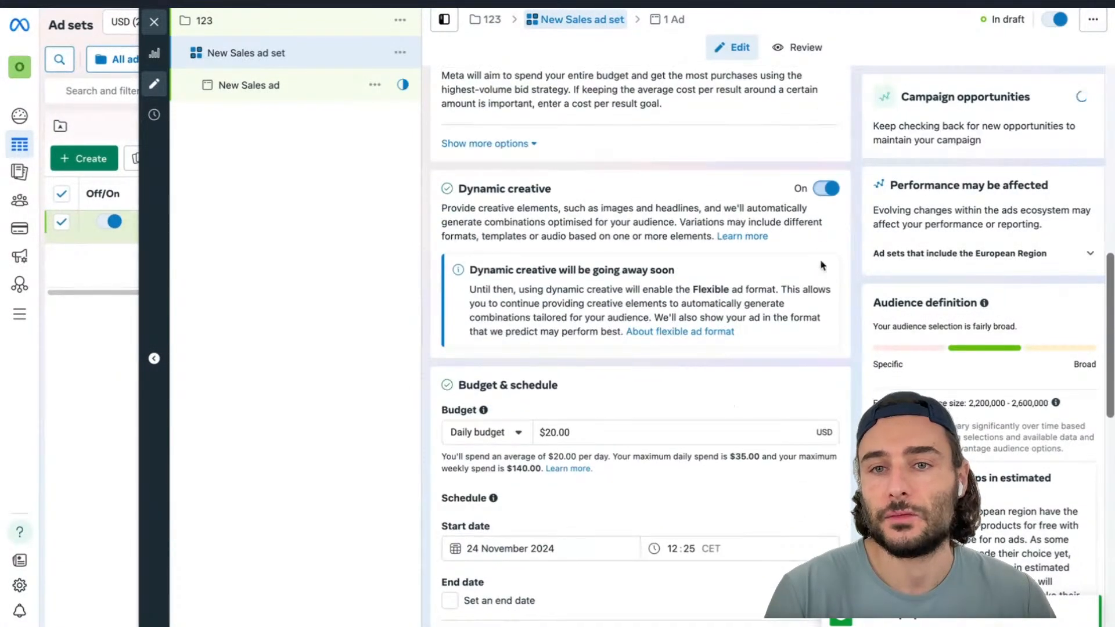
left_click_drag(470, 271, 708, 263)
left_click(714, 264)
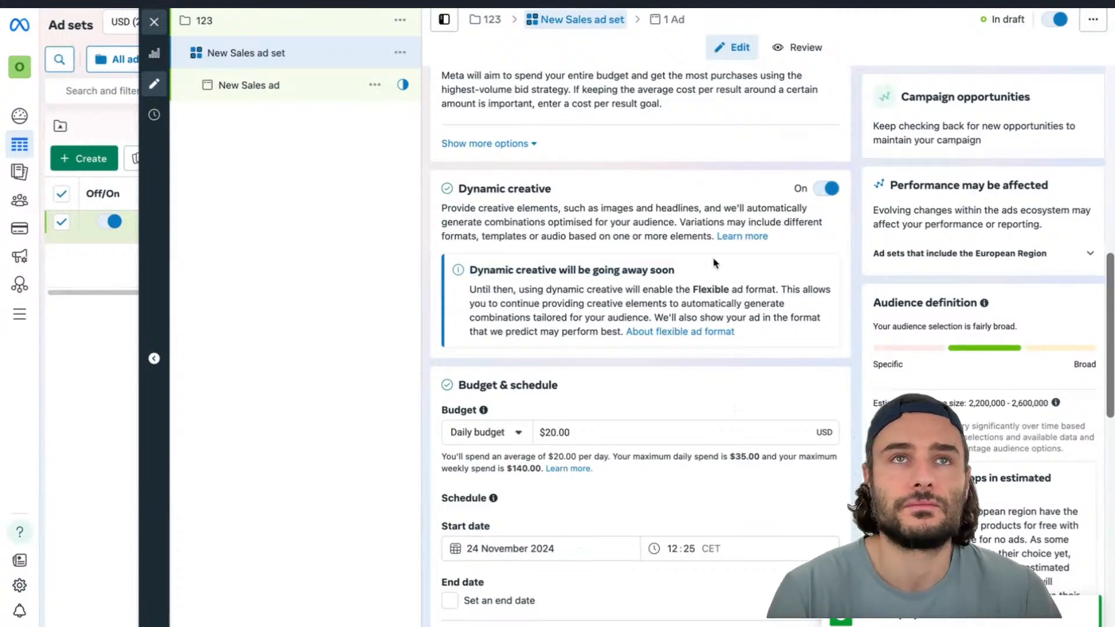
left_click(827, 189)
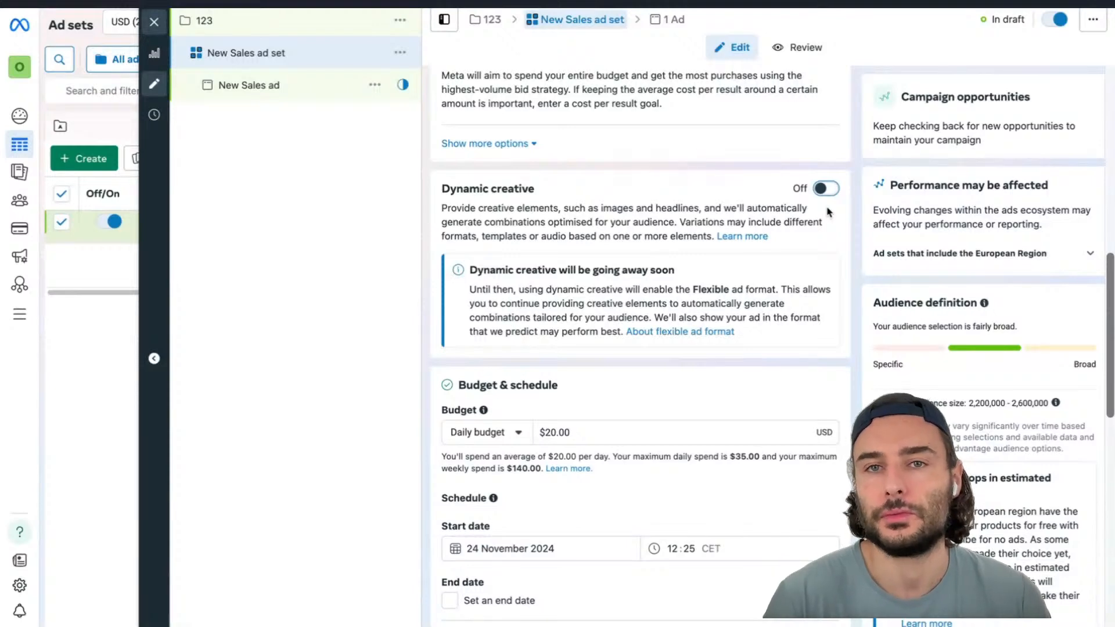
Review the daily and lifetime budget options in the budget and schedule section
scroll(827, 212, "down", 1)
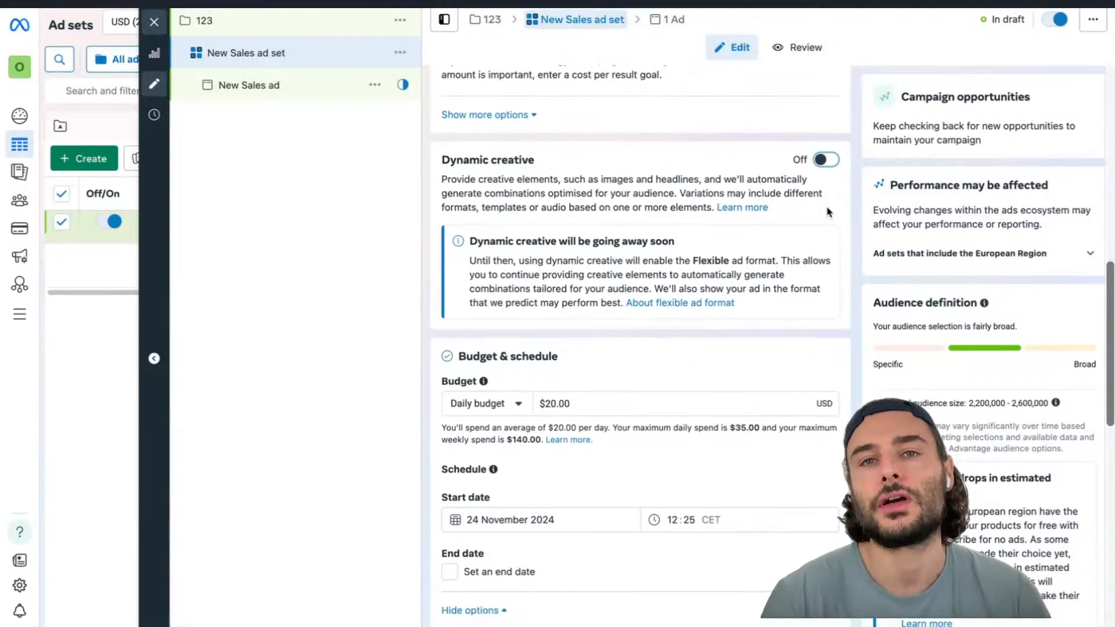
scroll(827, 211, "down", 5)
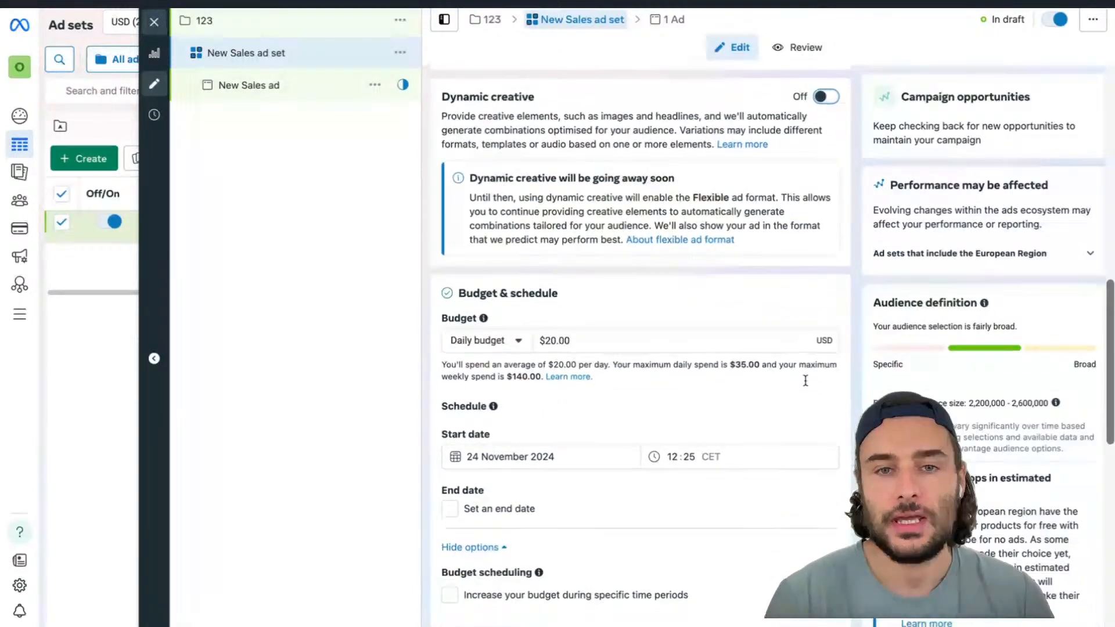
scroll(805, 381, "down", 2)
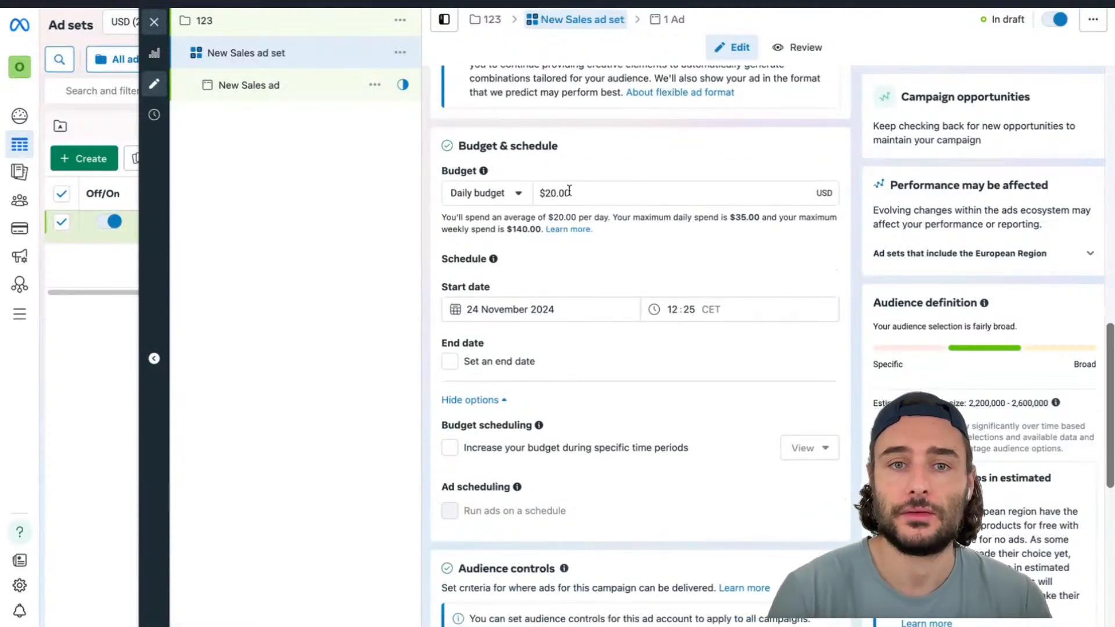
left_click(501, 201)
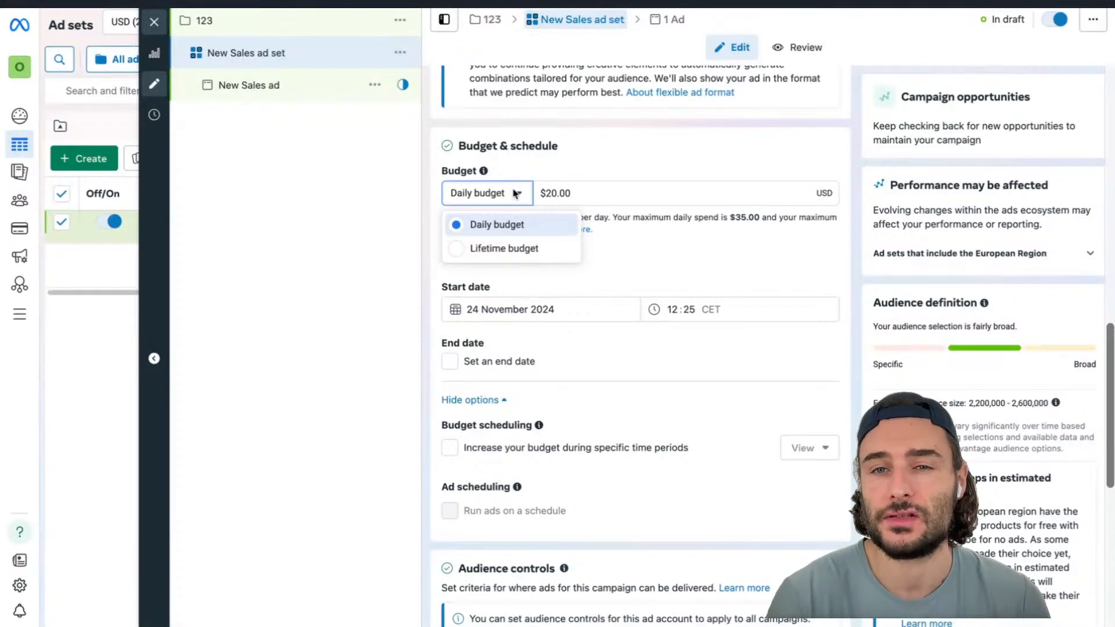
left_click(515, 193)
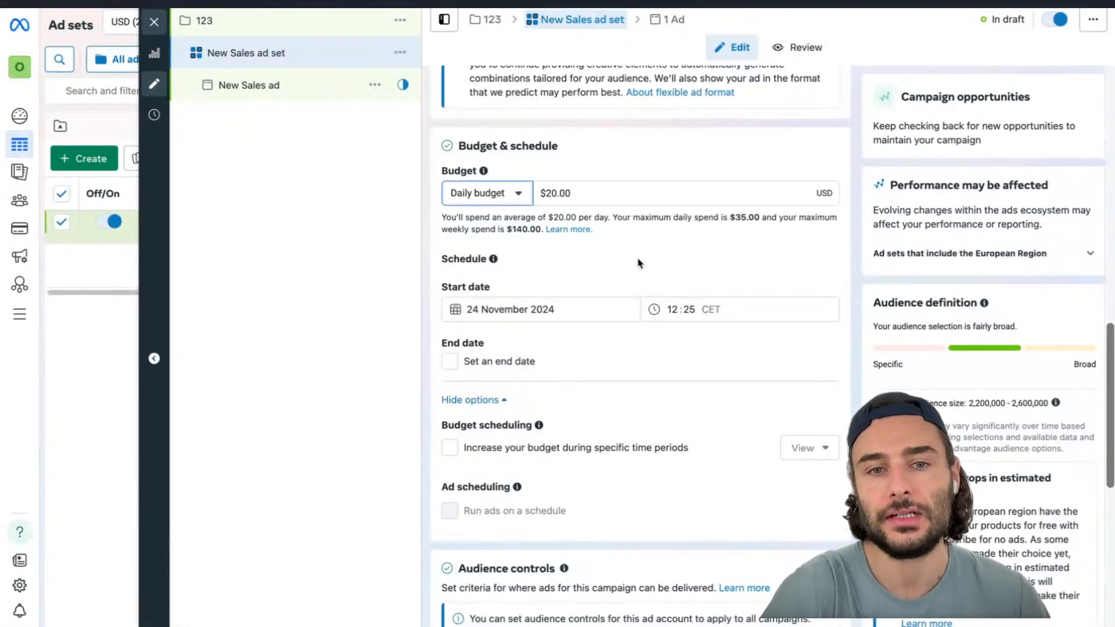
Expand the audience controls' extra options and review location, minimum age, custom audience and language settings
scroll(638, 263, "down", 2)
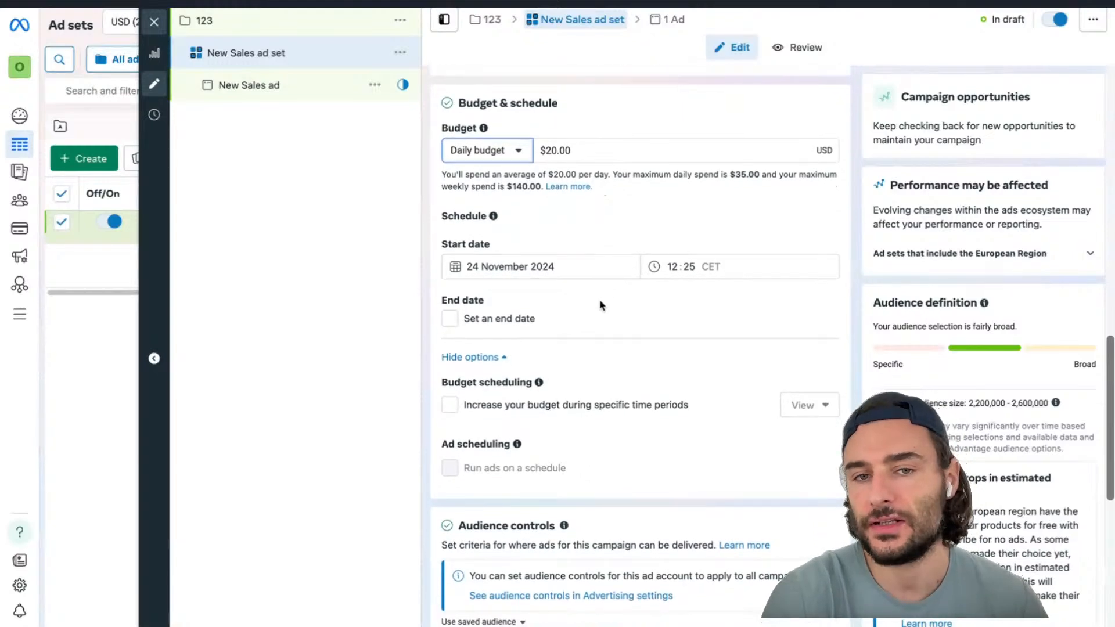
scroll(581, 314, "down", 3)
scroll(619, 195, "down", 2)
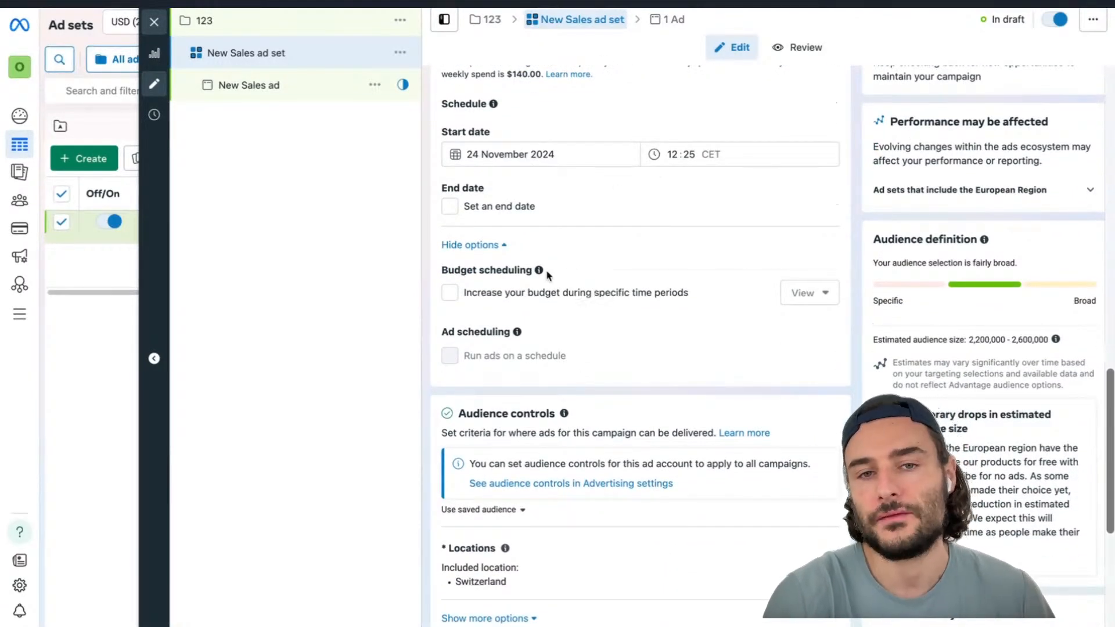
scroll(573, 301, "down", 10)
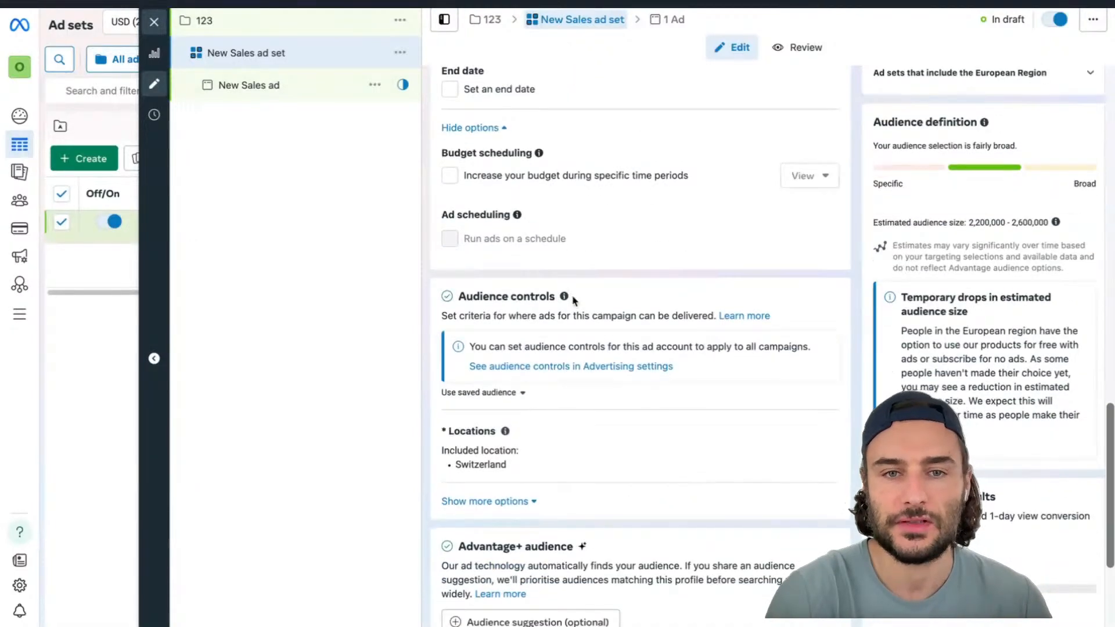
scroll(574, 301, "down", 1)
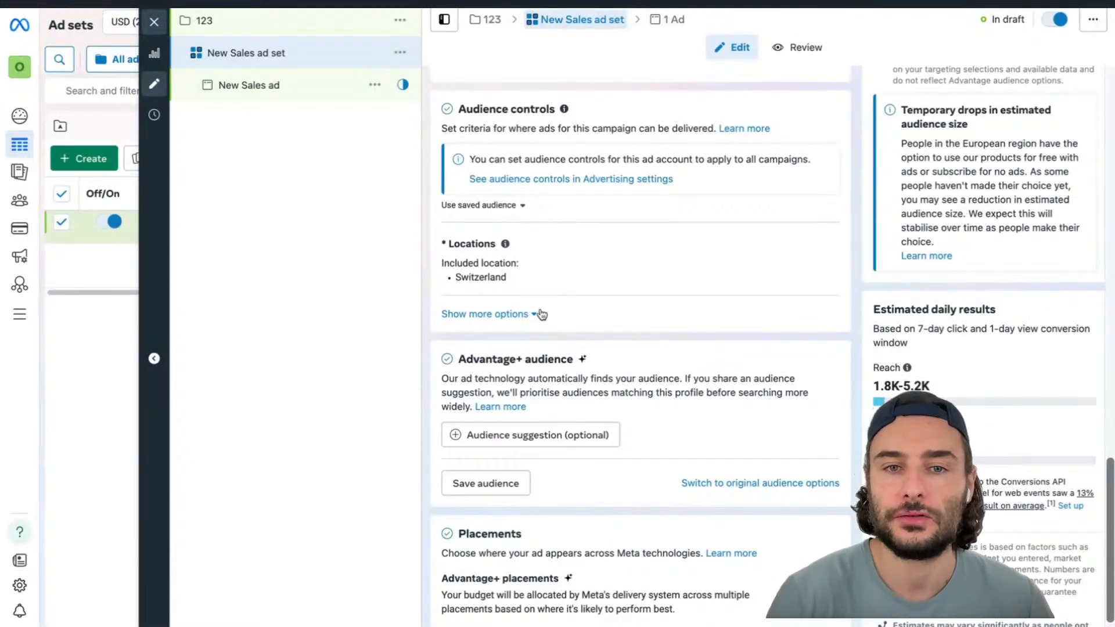
left_click(511, 314)
scroll(558, 412, "down", 1)
scroll(557, 412, "down", 2)
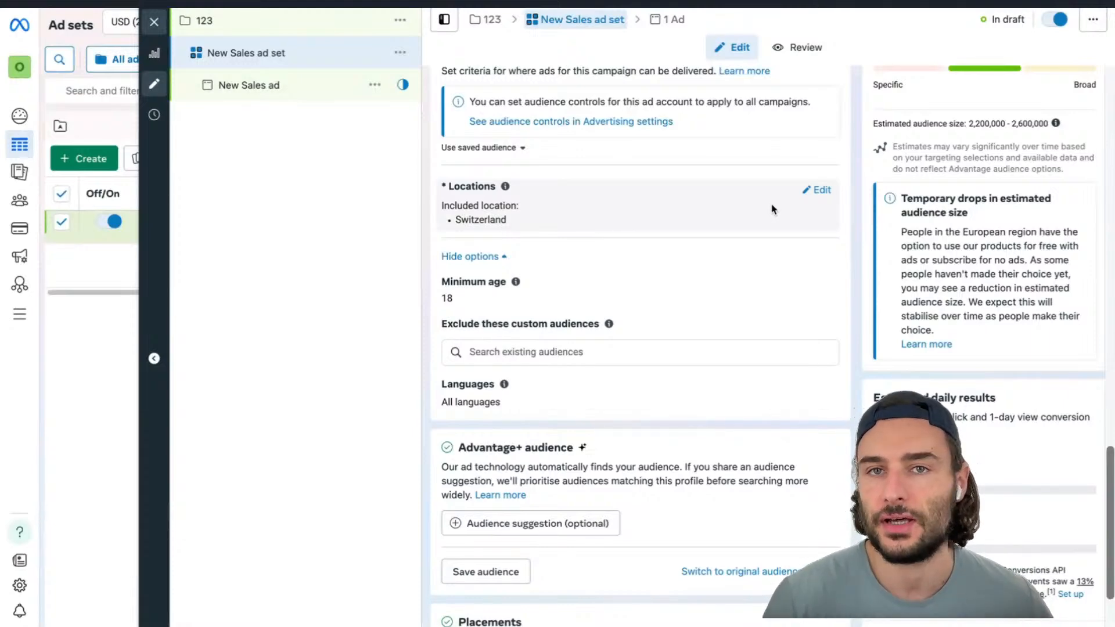
scroll(772, 209, "down", 1)
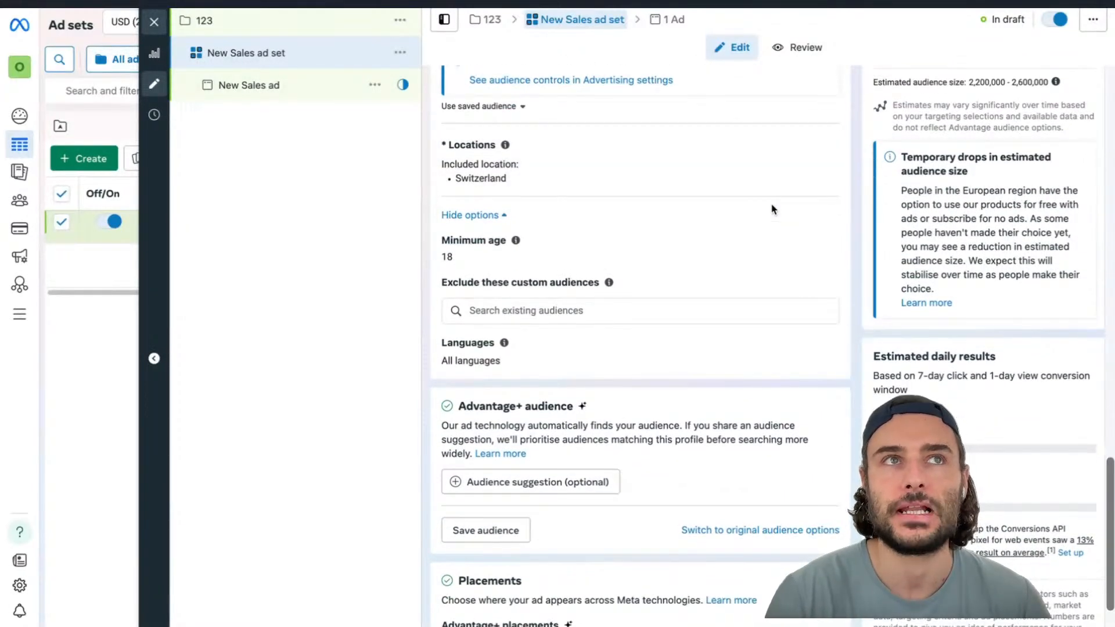
scroll(772, 209, "down", 1)
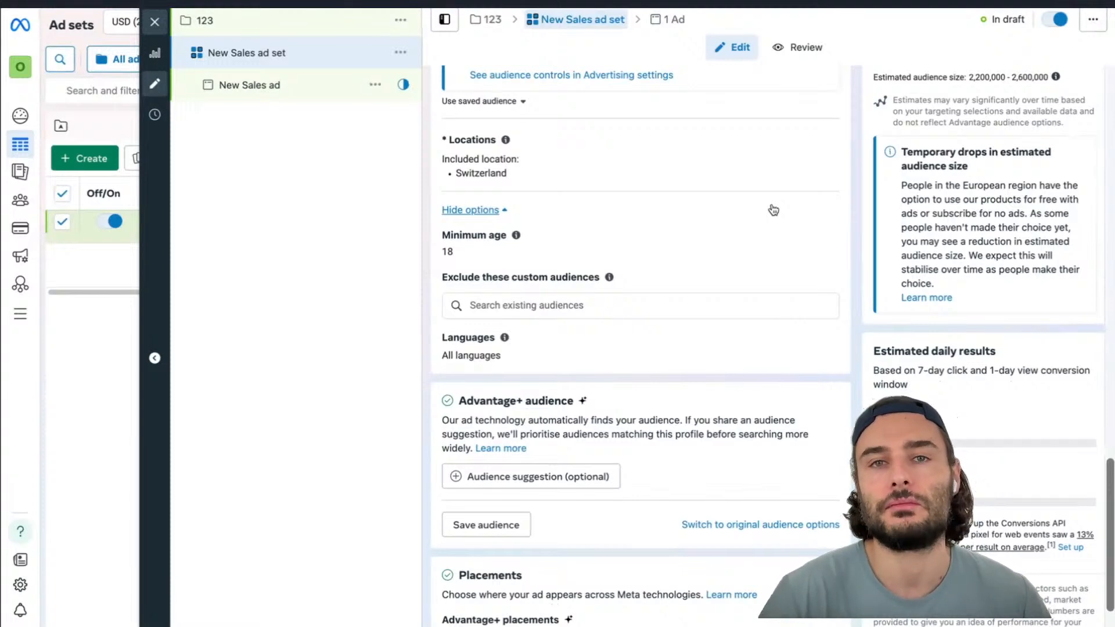
scroll(772, 209, "down", 2)
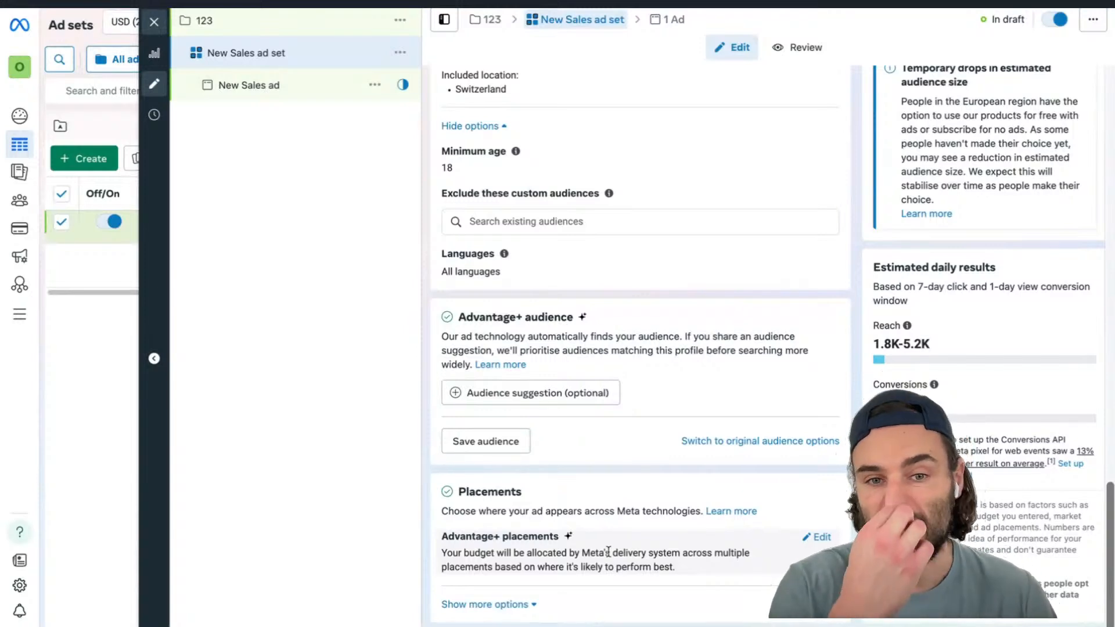
Edit the placements and switch from Advantage+ placements to Manual placements
left_click(819, 537)
scroll(772, 465, "down", 1)
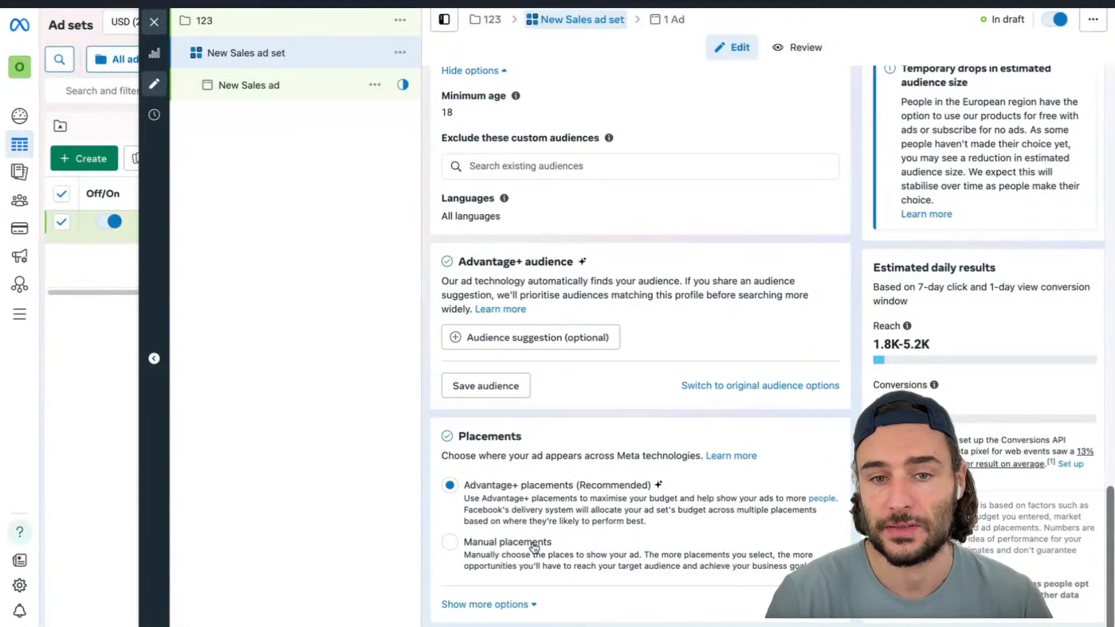
left_click(534, 547)
Scroll through the placement list and untick the Apps and sites placement group
scroll(637, 418, "down", 7)
scroll(637, 418, "down", 2)
scroll(637, 418, "up", 2)
scroll(635, 269, "down", 2)
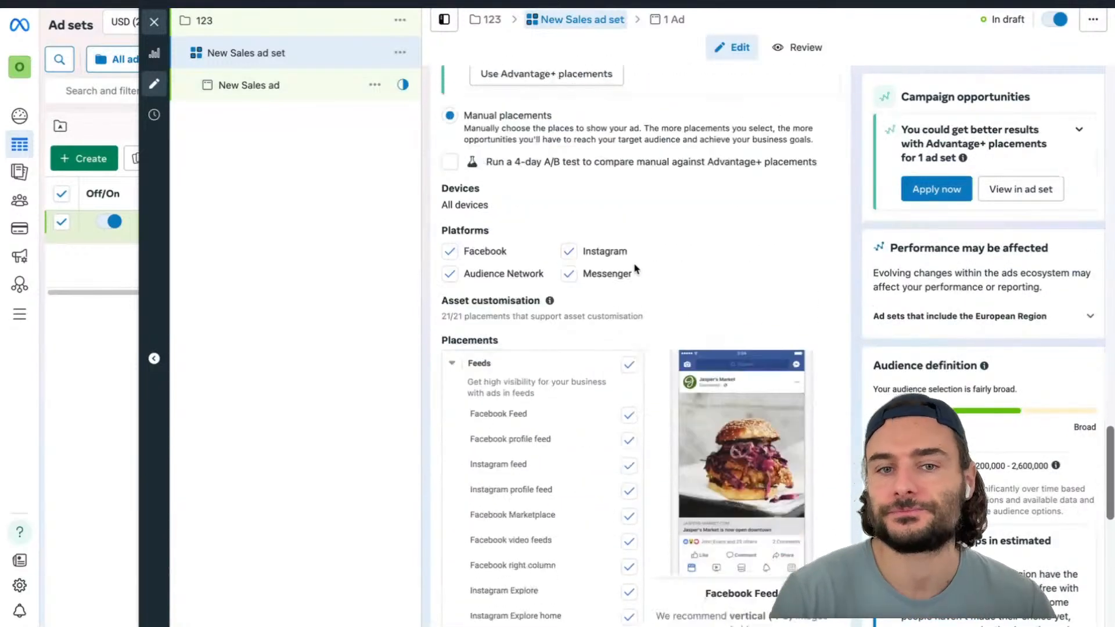
scroll(636, 269, "down", 5)
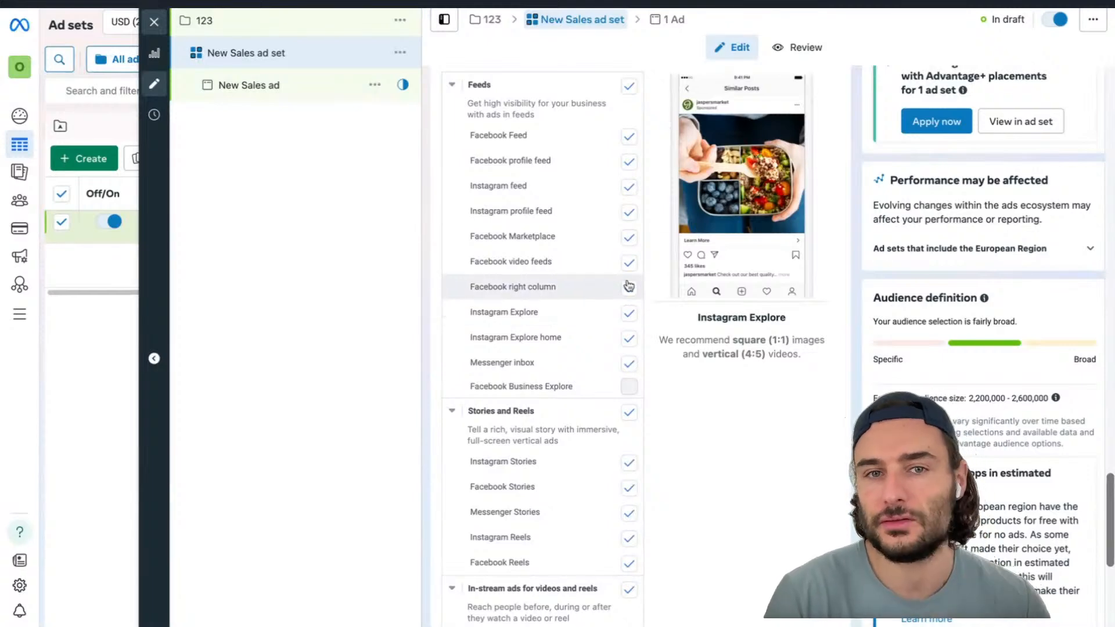
scroll(634, 456, "down", 5)
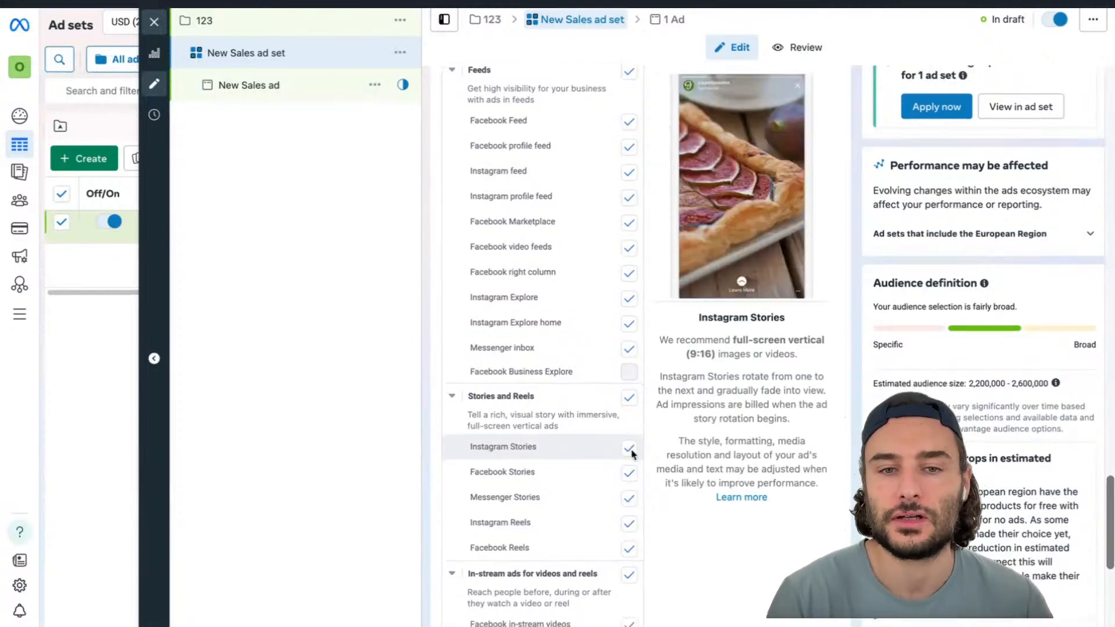
scroll(633, 455, "down", 3)
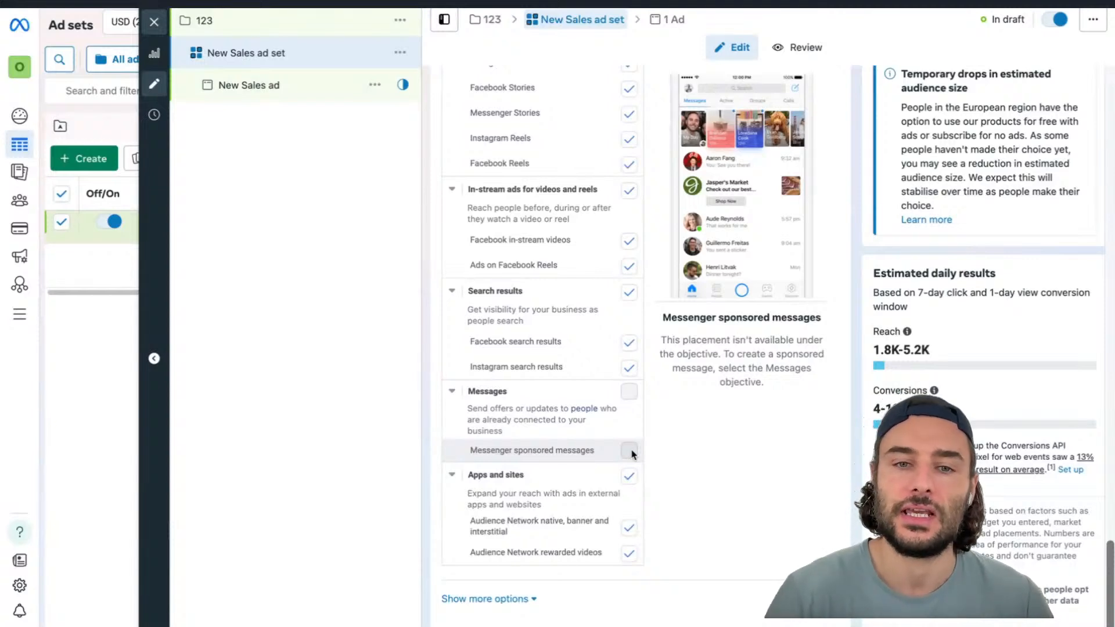
scroll(632, 529, "down", 1)
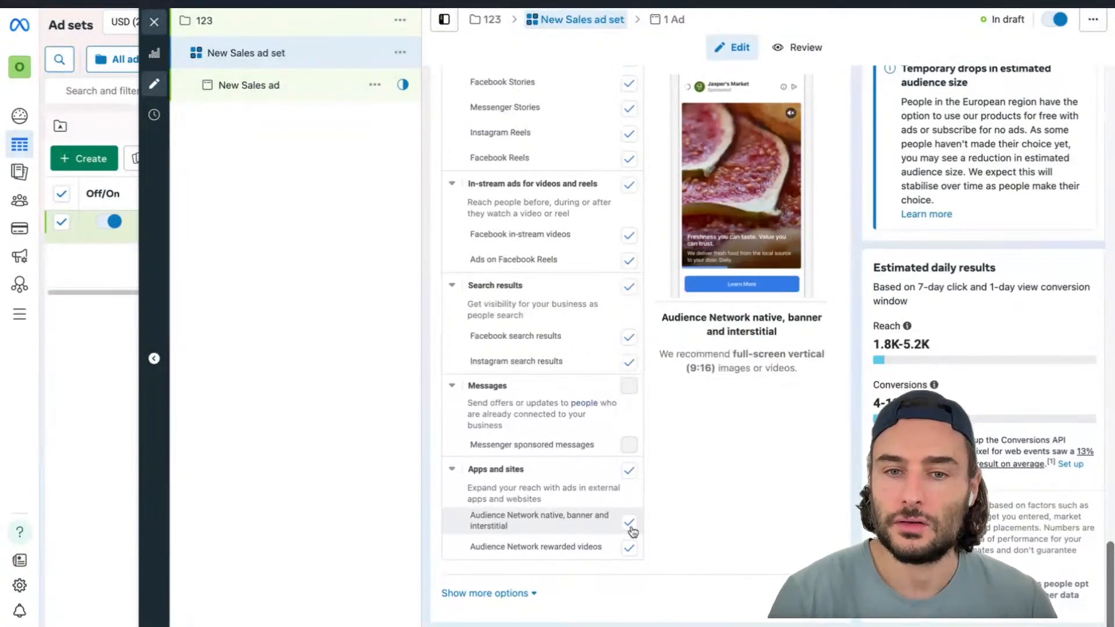
left_click(629, 471)
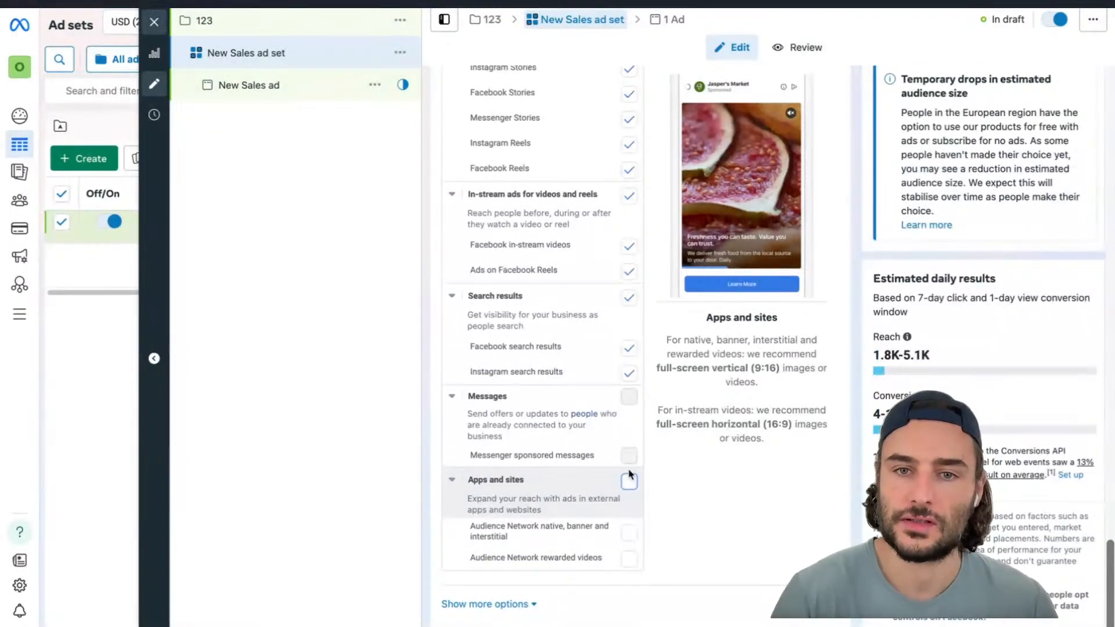
Expand the extra options beneath the conversion event and cost per result goal settings
scroll(629, 473, "up", 6)
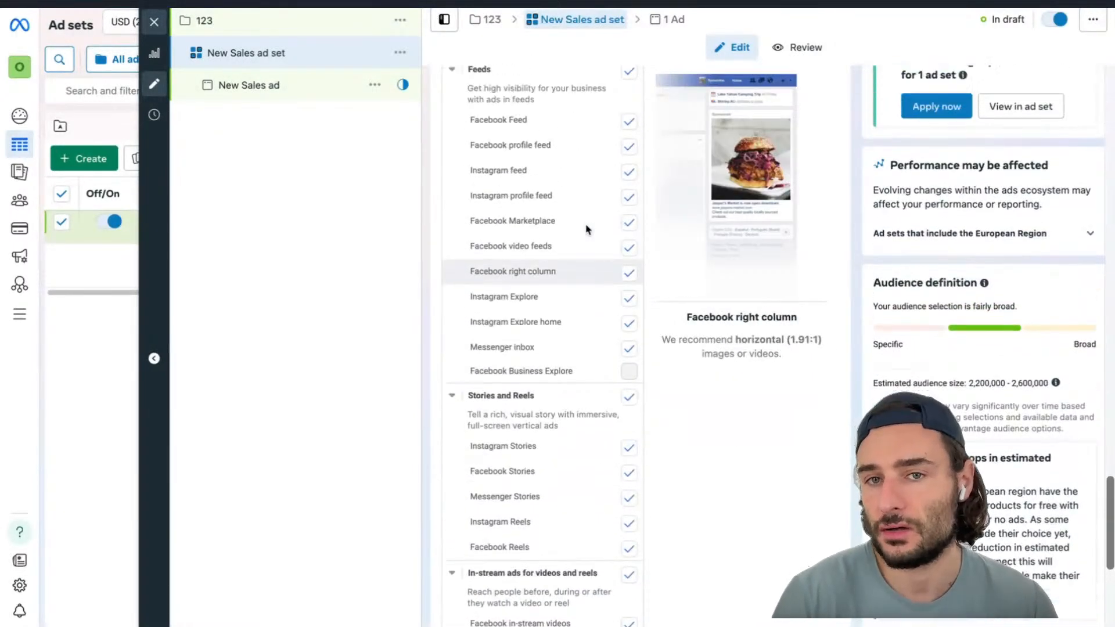
scroll(586, 229, "up", 2)
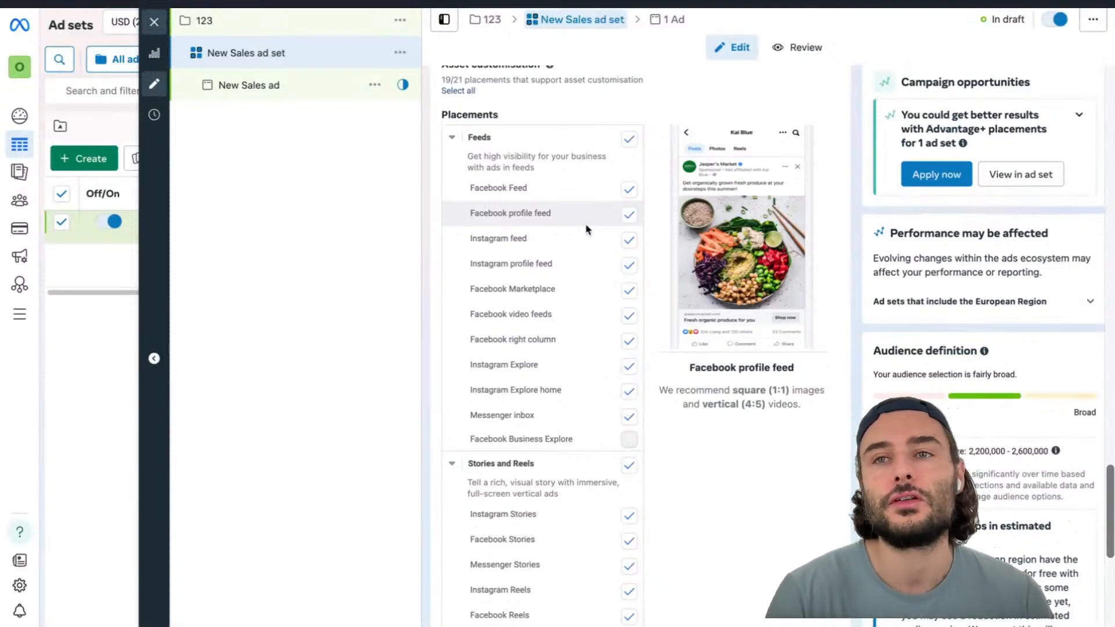
scroll(586, 229, "down", 1)
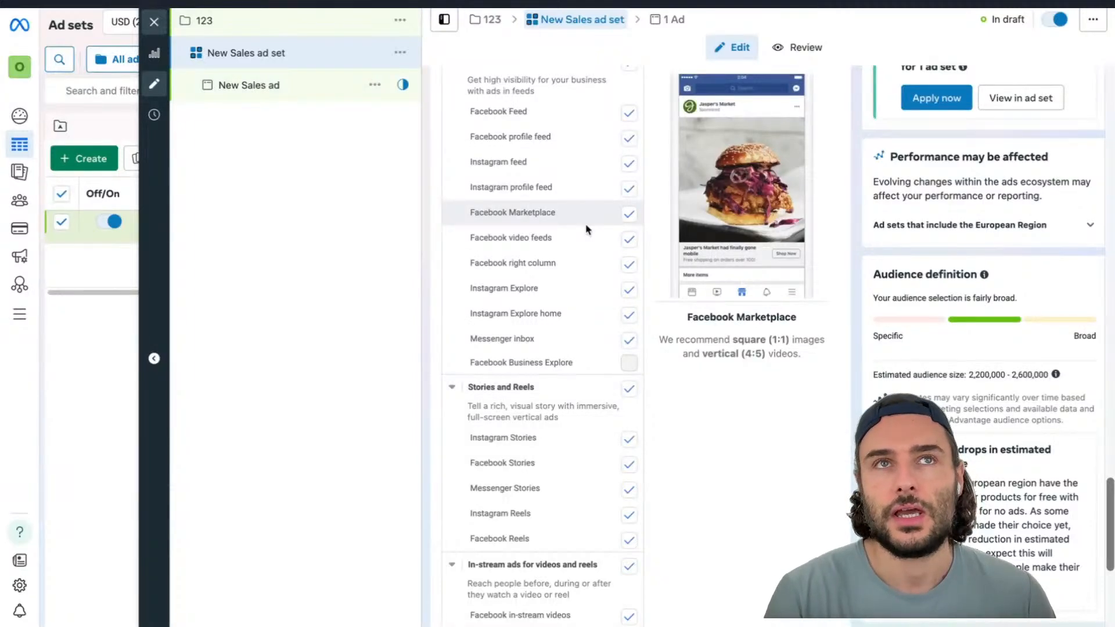
scroll(586, 229, "down", 5)
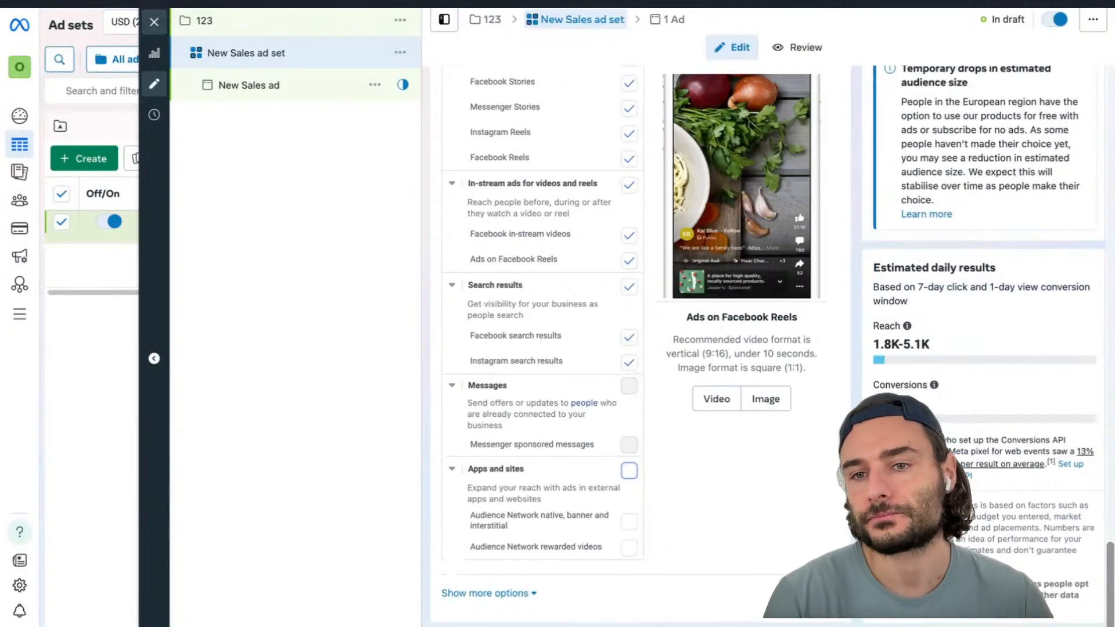
scroll(810, 553, "up", 4)
scroll(810, 553, "up", 10)
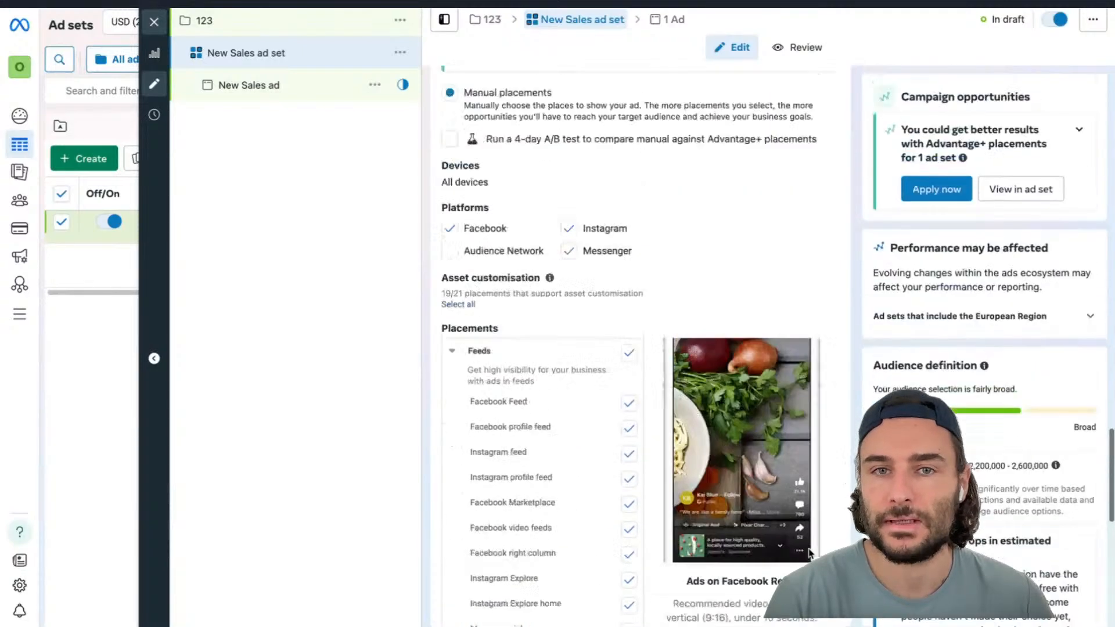
scroll(810, 553, "up", 15)
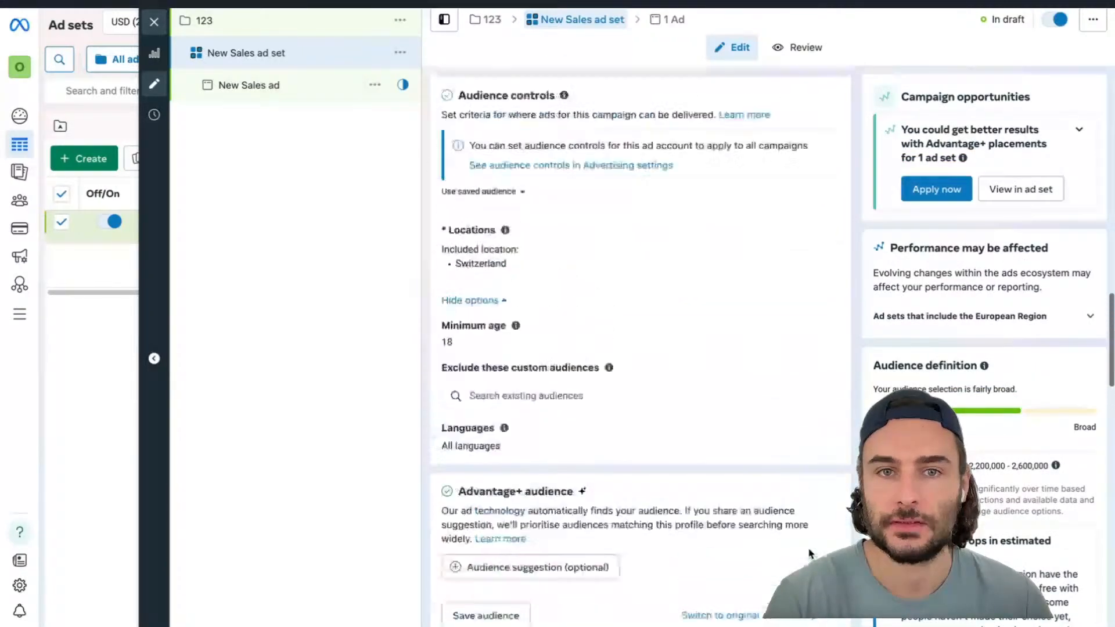
scroll(810, 553, "up", 4)
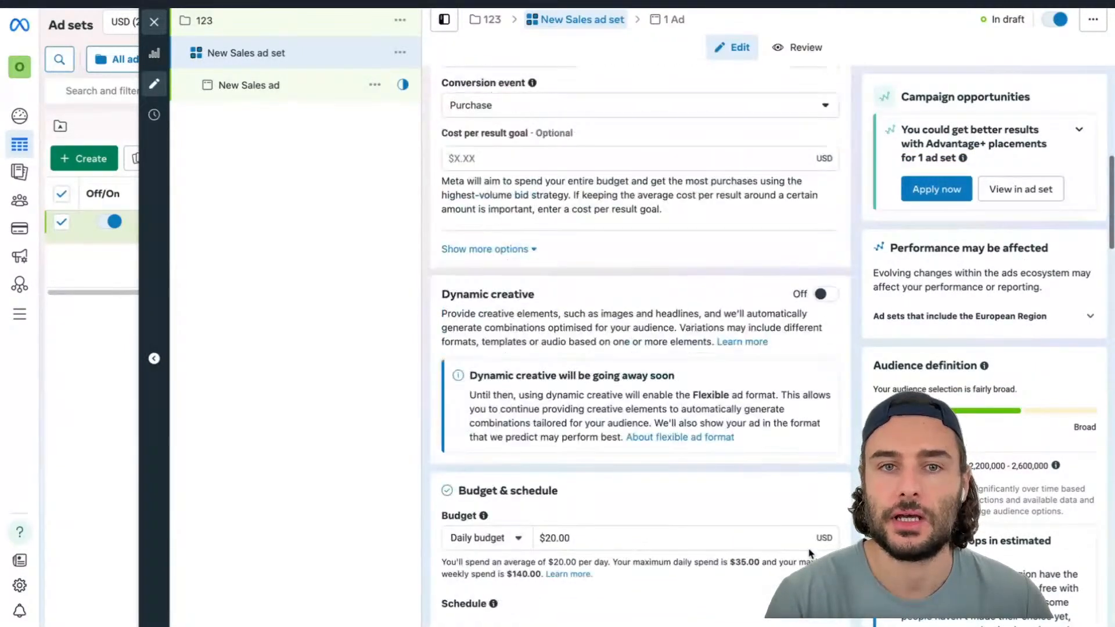
left_click(509, 250)
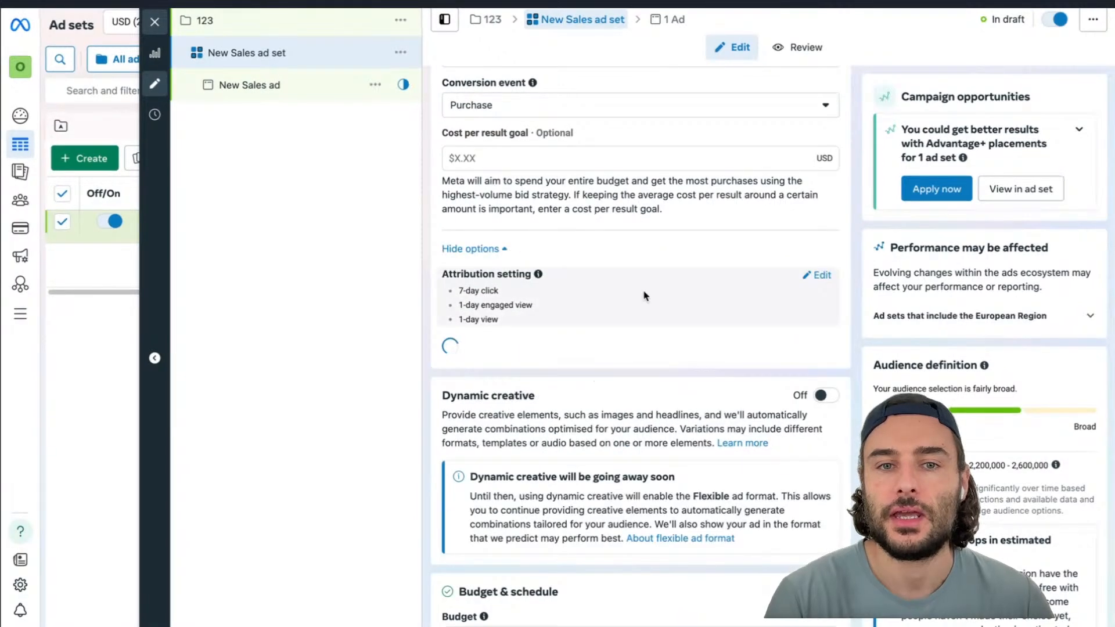
Open the attribution setting for editing and review the click-through, engaged-view and view-through window options
scroll(647, 305, "down", 1)
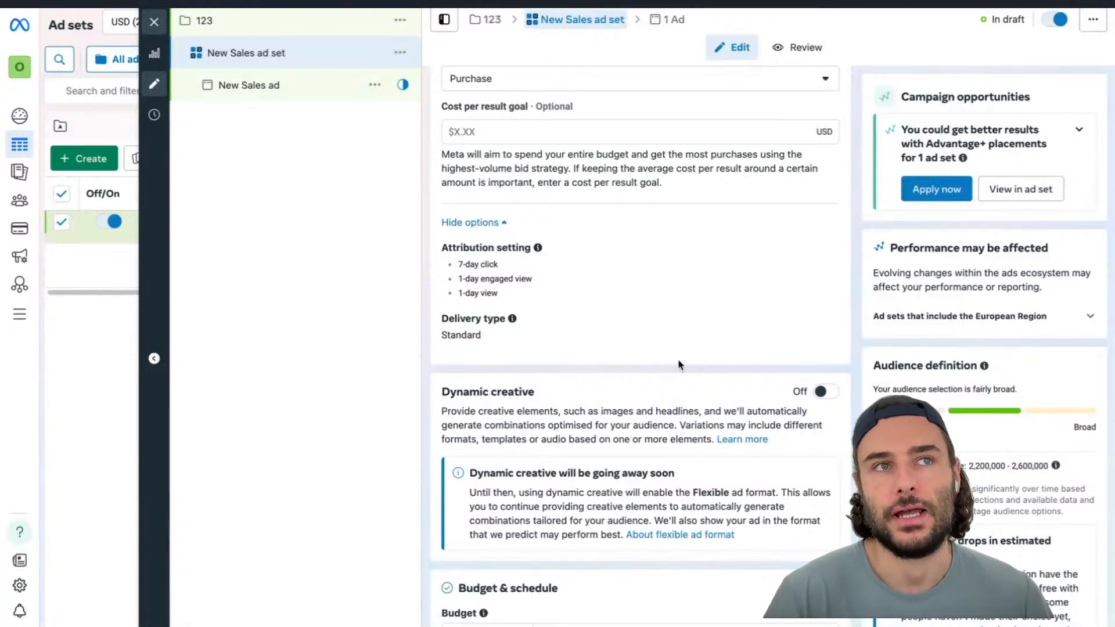
scroll(680, 365, "down", 20)
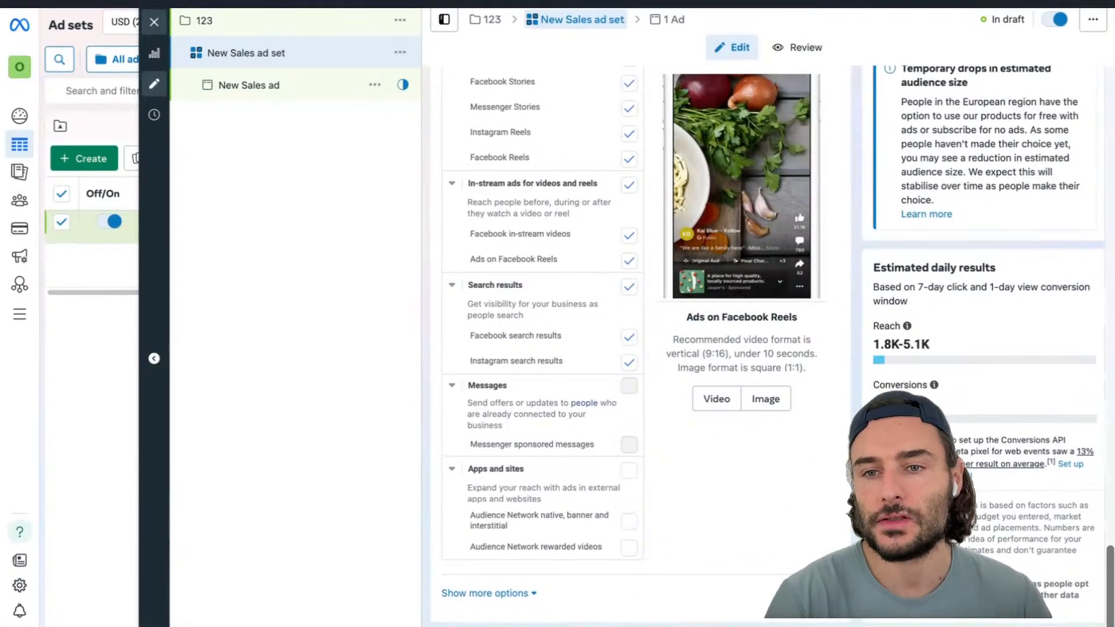
scroll(679, 401, "up", 15)
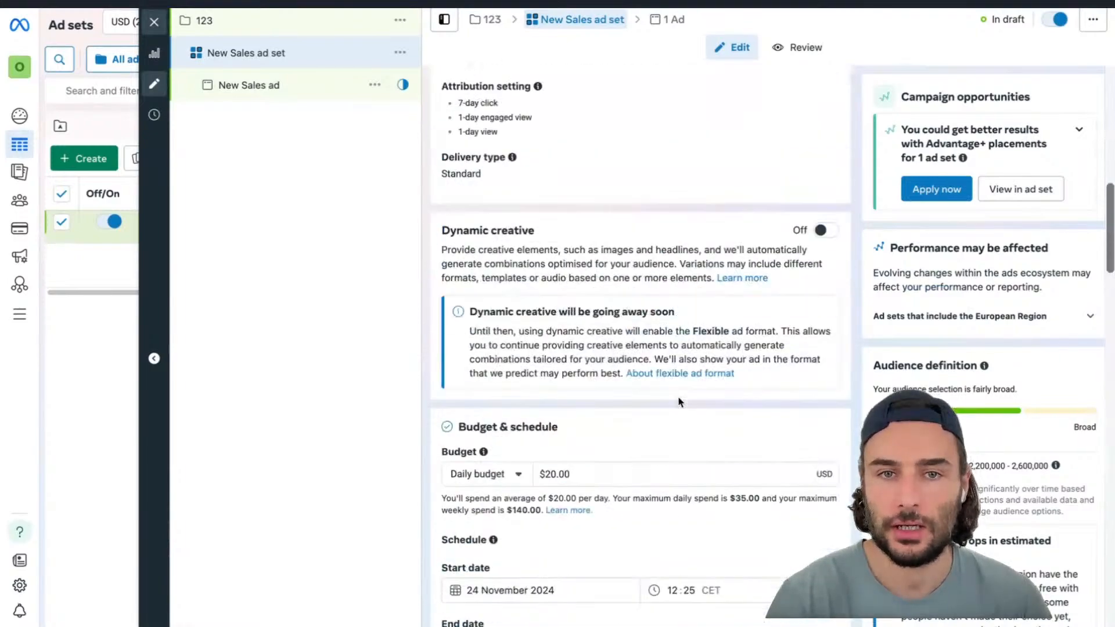
scroll(679, 400, "up", 8)
scroll(627, 497, "down", 3)
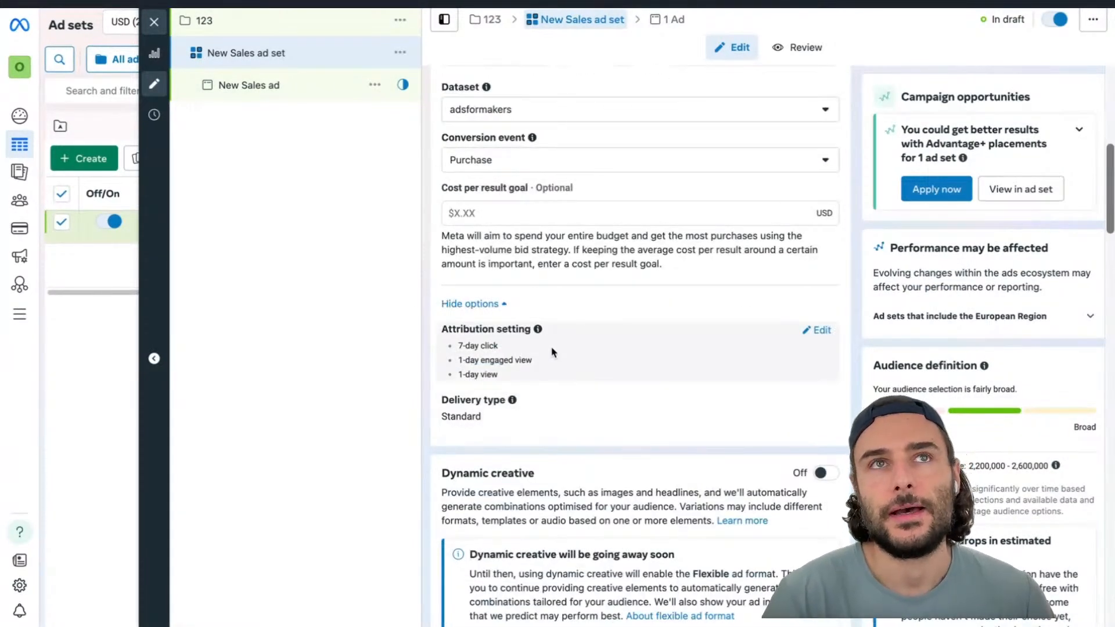
left_click(822, 331)
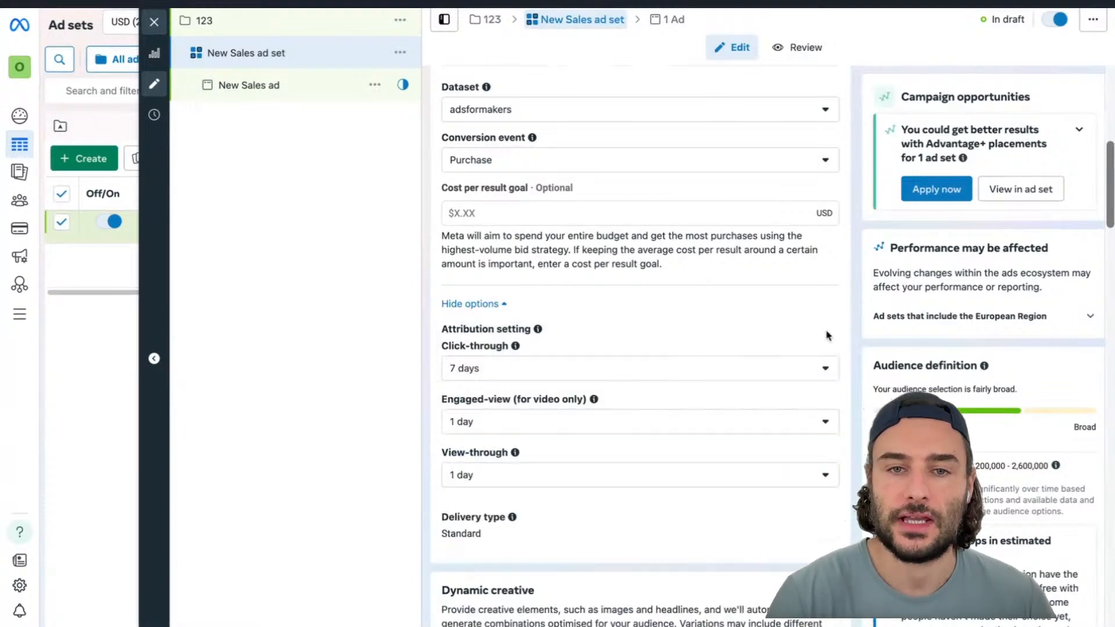
left_click(774, 376)
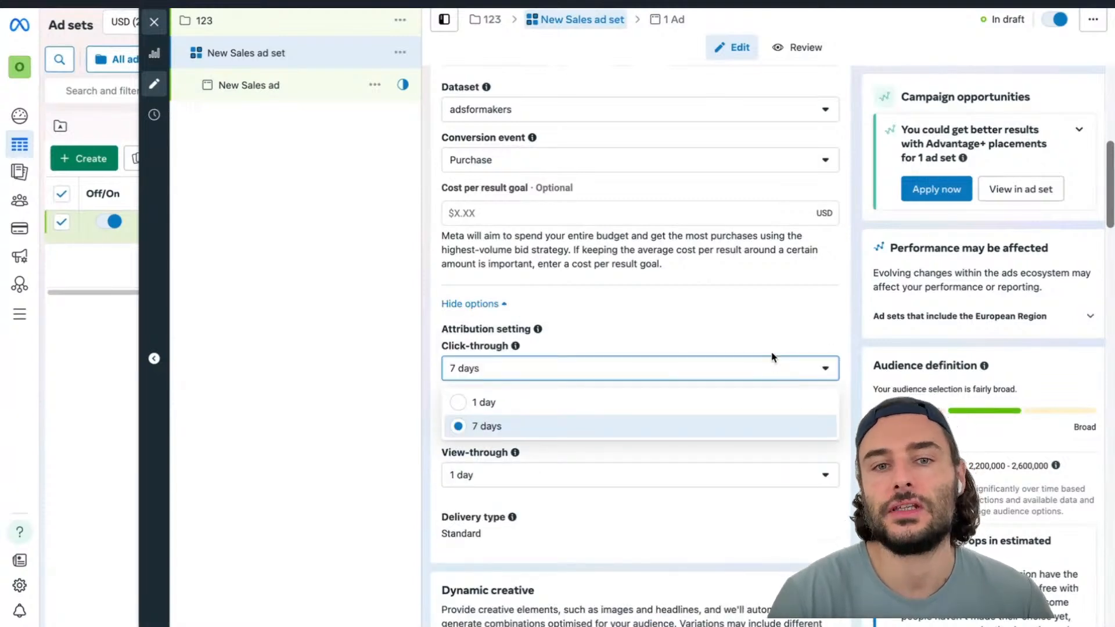
left_click(772, 349)
scroll(771, 347, "down", 1)
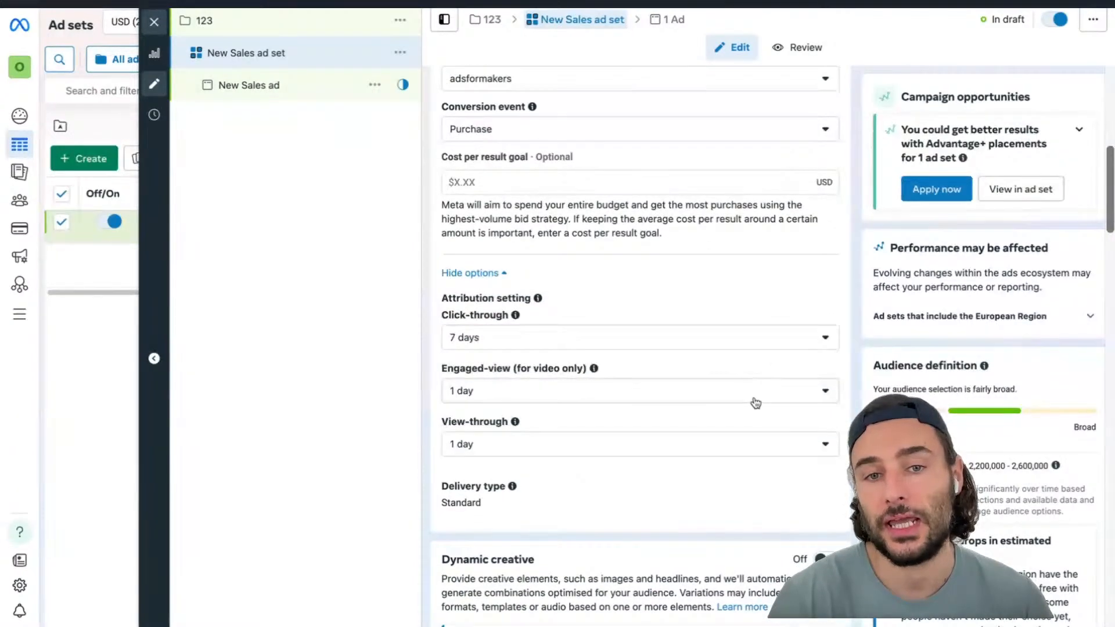
left_click(754, 395)
left_click(733, 449)
left_click(734, 452)
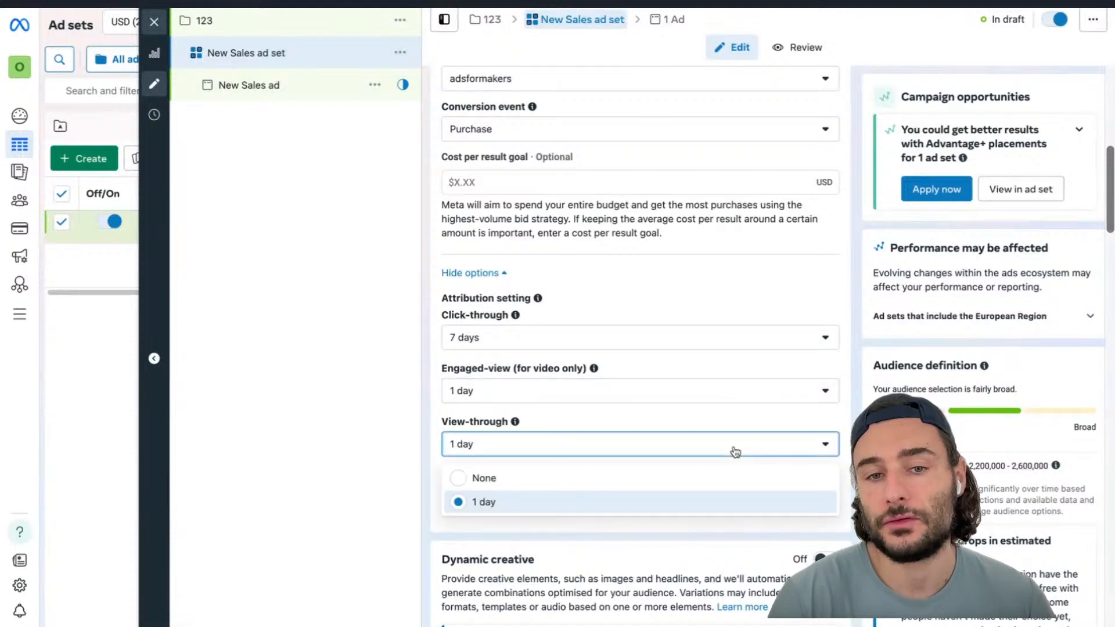
left_click(724, 419)
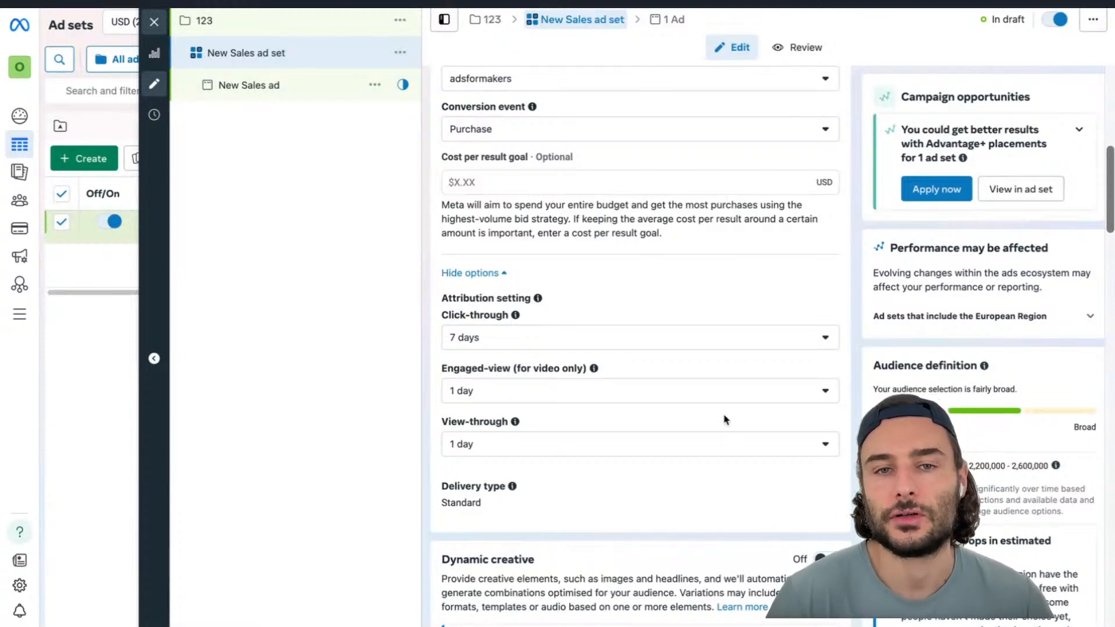
In the ad's setup, set the format to Flexible
scroll(724, 419, "down", 20)
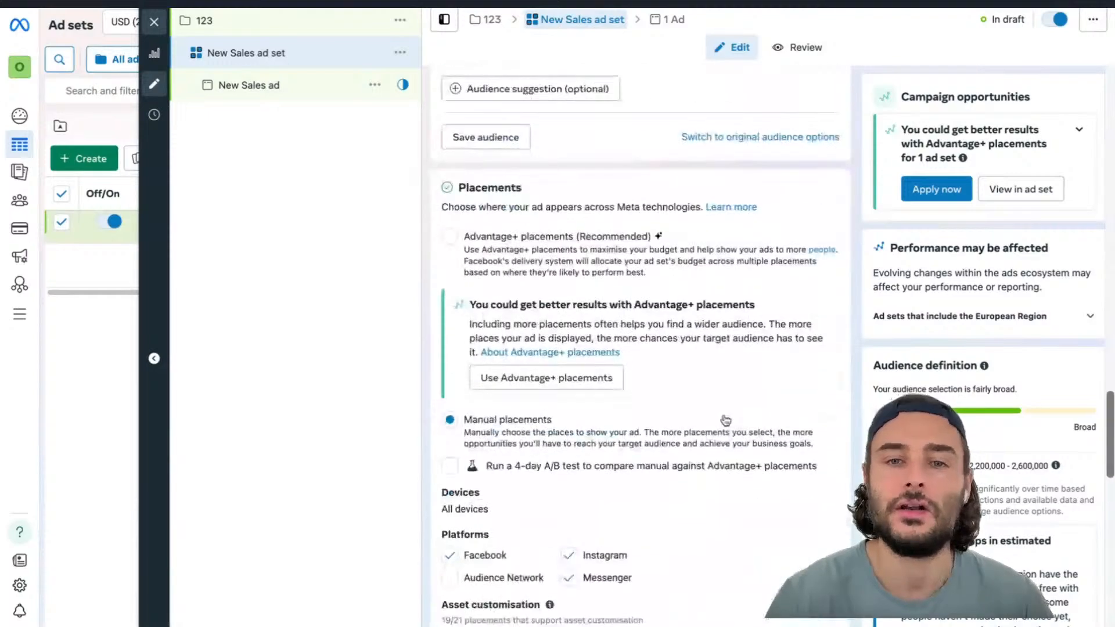
scroll(725, 419, "down", 8)
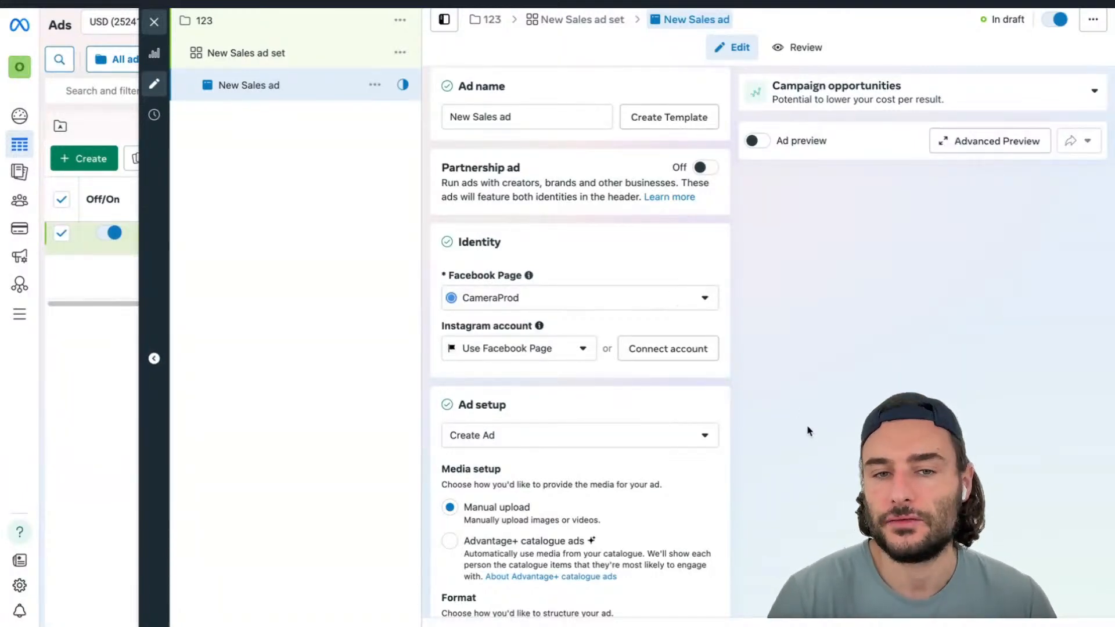
scroll(816, 436, "down", 5)
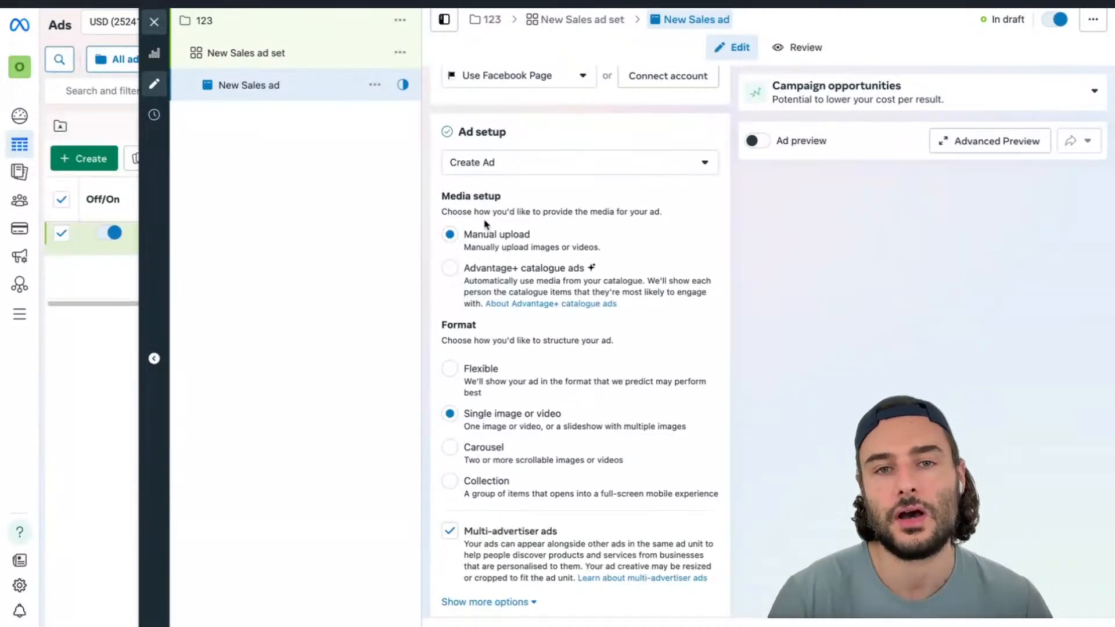
scroll(566, 487, "down", 3)
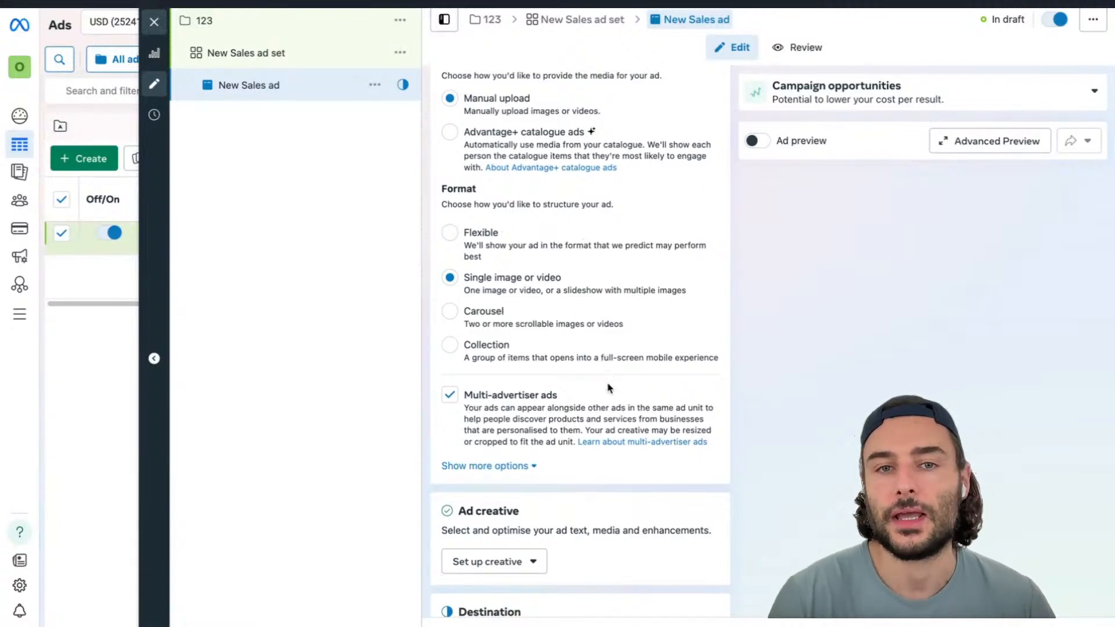
left_click(537, 248)
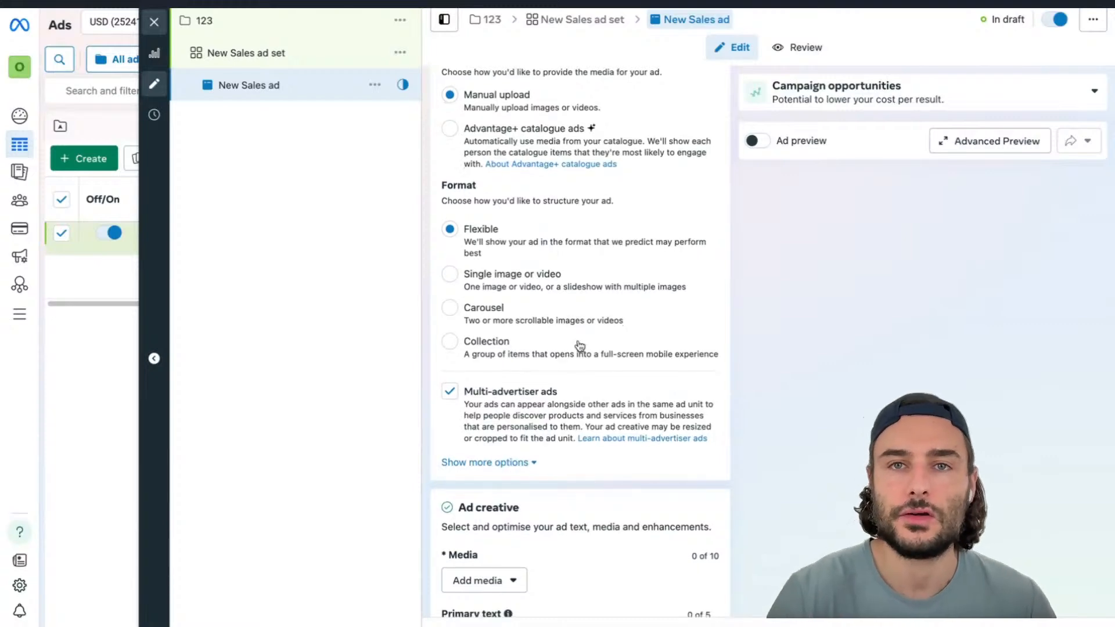
Enter 1234 as the ad's primary text
scroll(581, 273, "down", 4)
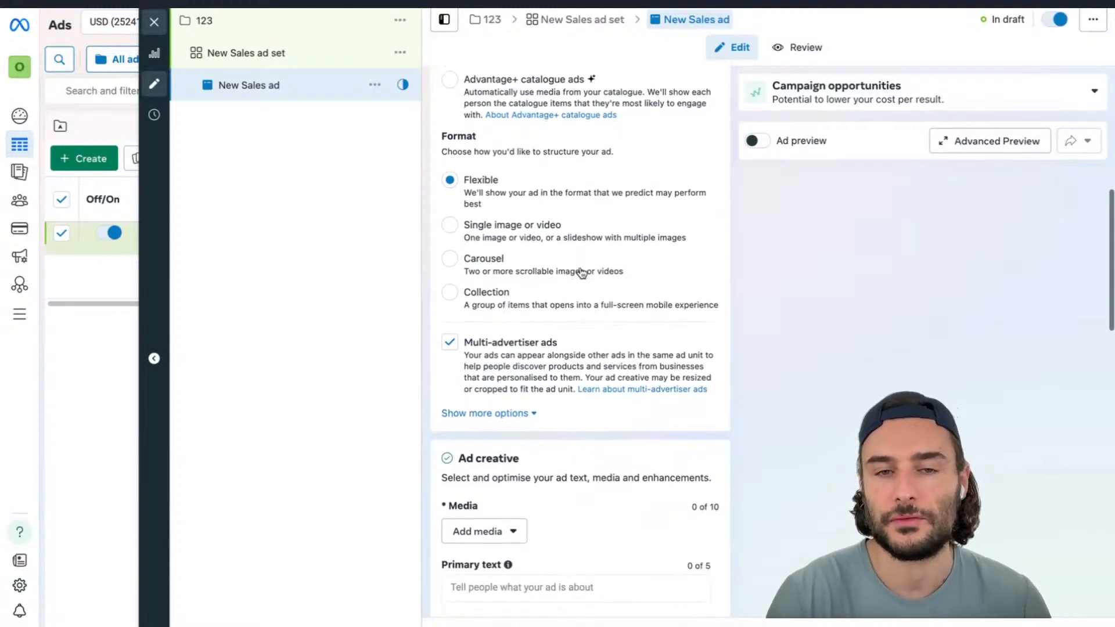
scroll(582, 272, "down", 3)
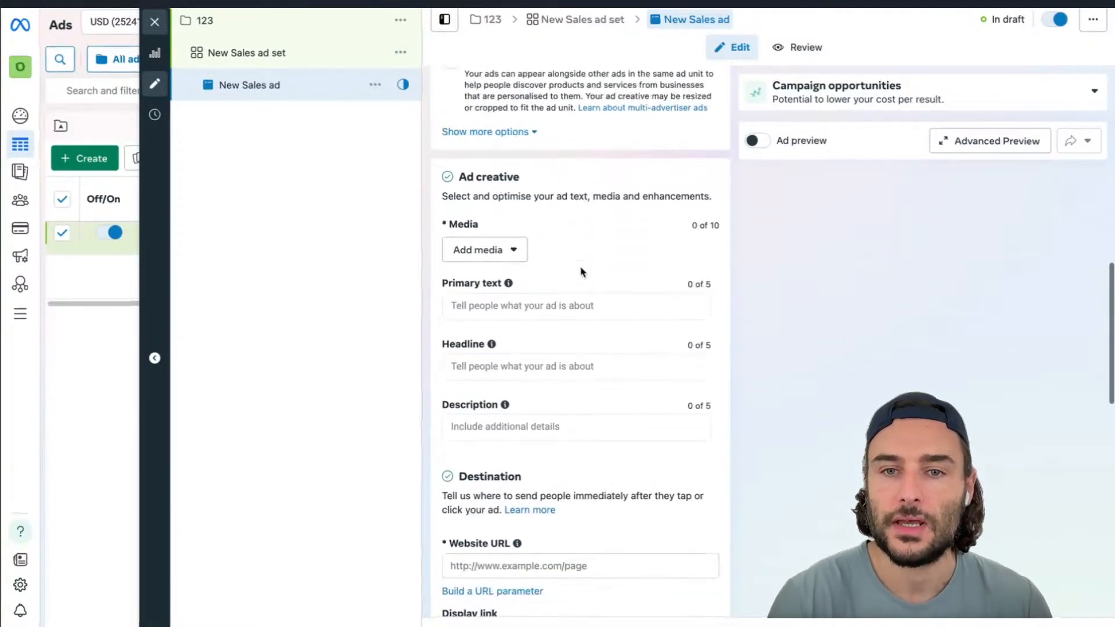
scroll(582, 273, "down", 1)
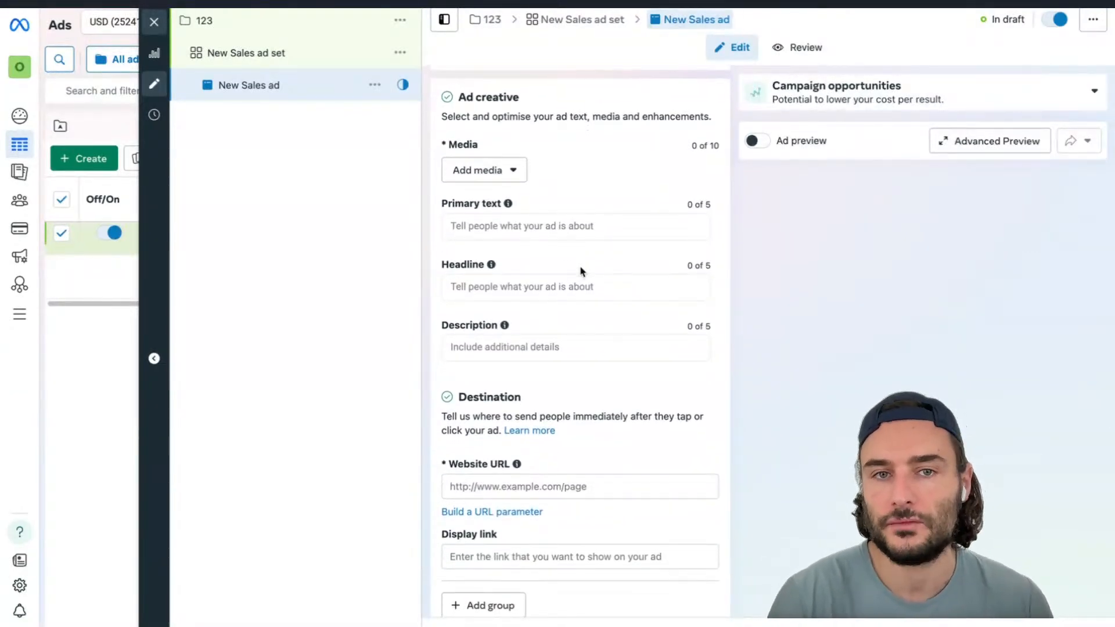
left_click(553, 224)
left_click(763, 262)
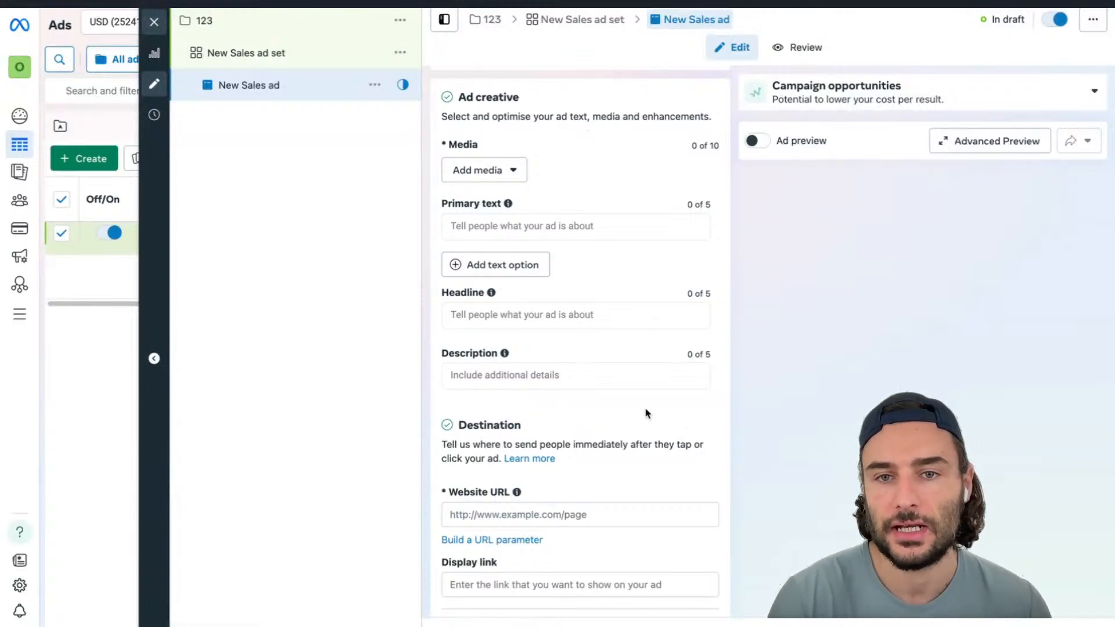
left_click(575, 226)
type("1234")
Enter 1234 as the ad's headline and as its description
left_click(551, 319)
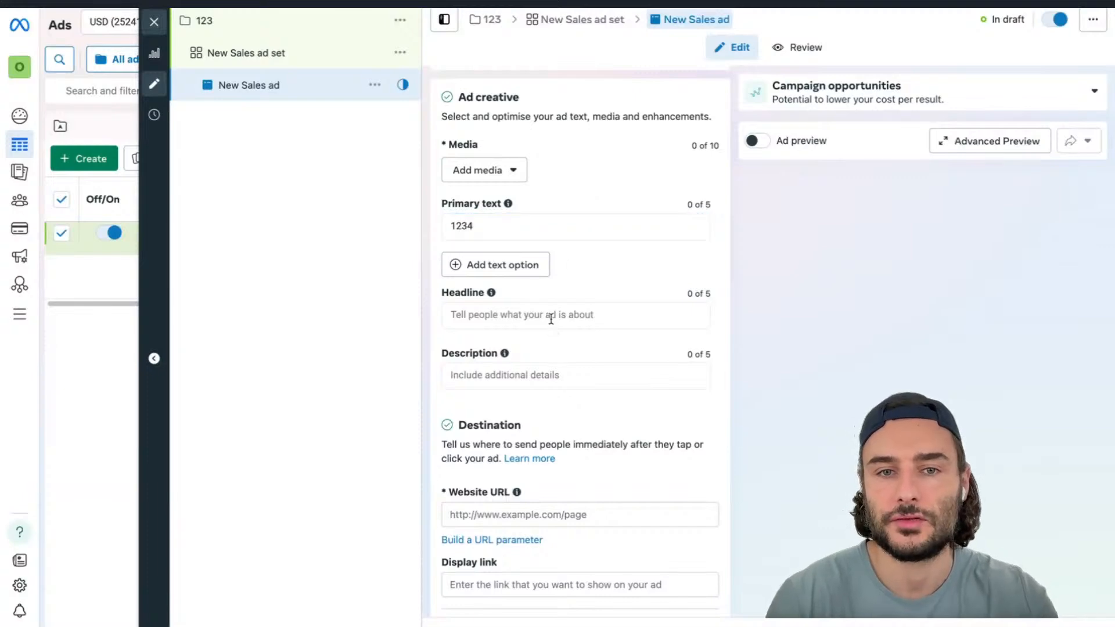
type("1234")
left_click(537, 400)
type("1234")
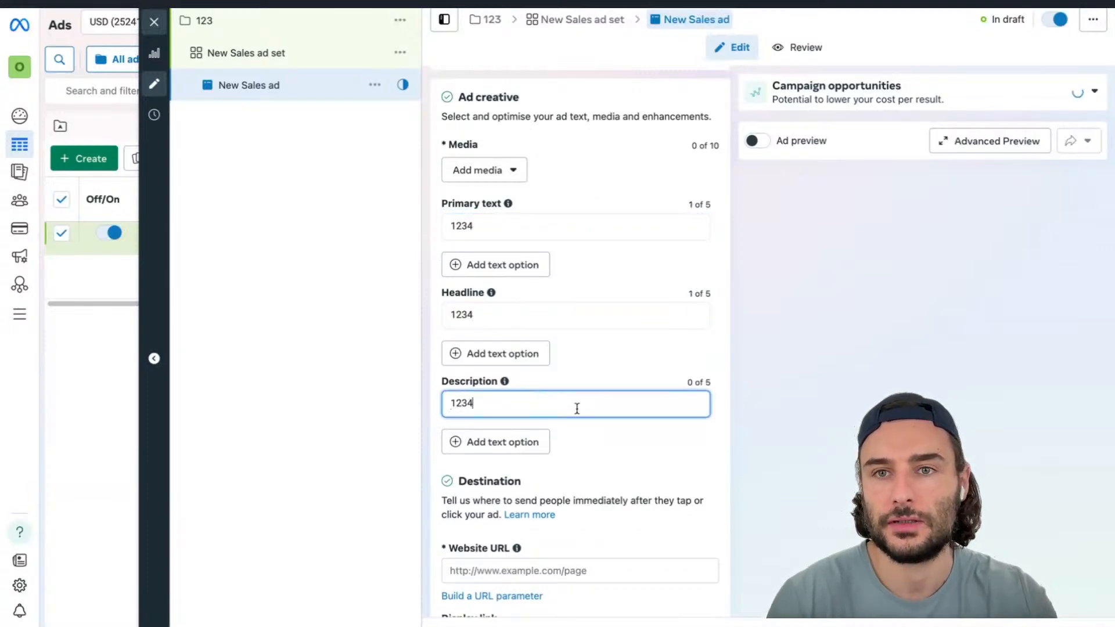
Turn on the ad preview and add the "AI photography is here" image ad_3.jpg_105 as the ad's media
left_click(753, 141)
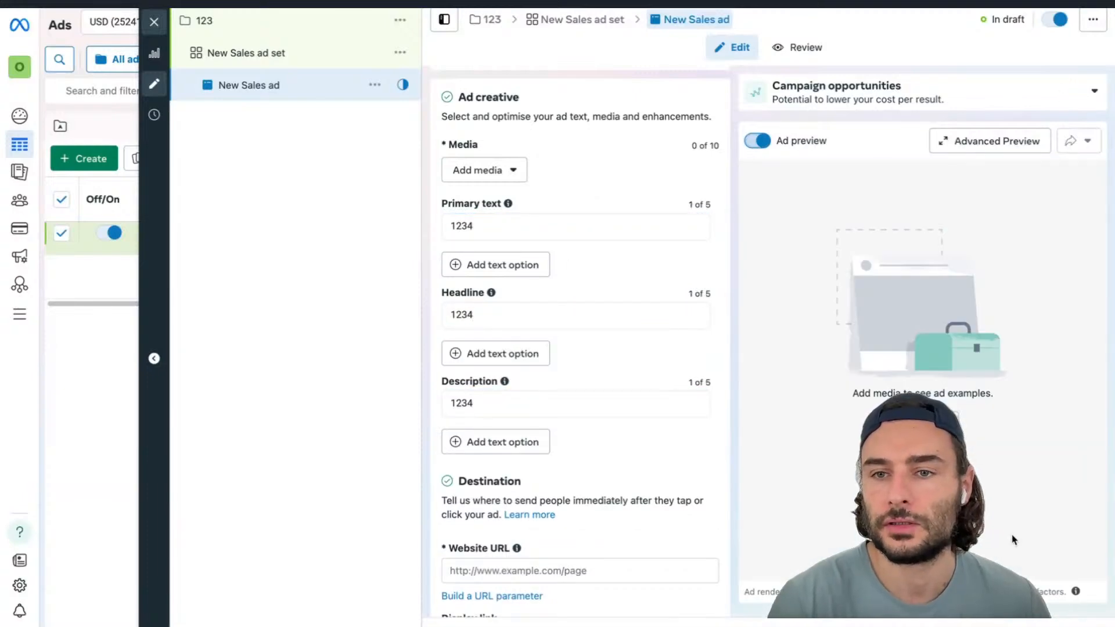
scroll(590, 369, "up", 3)
left_click(511, 280)
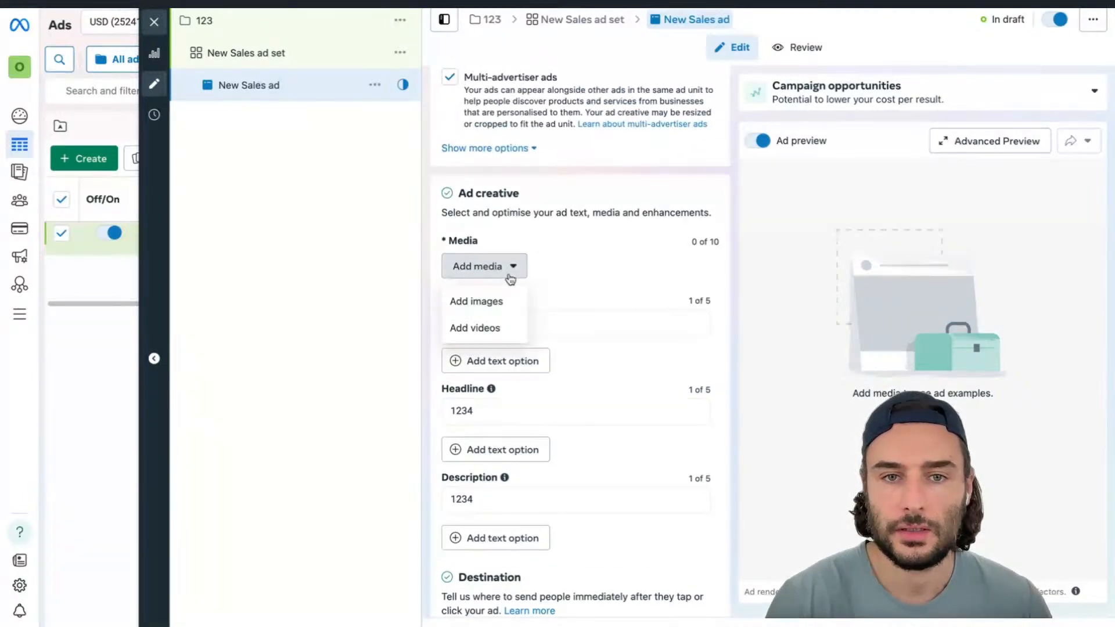
left_click(504, 302)
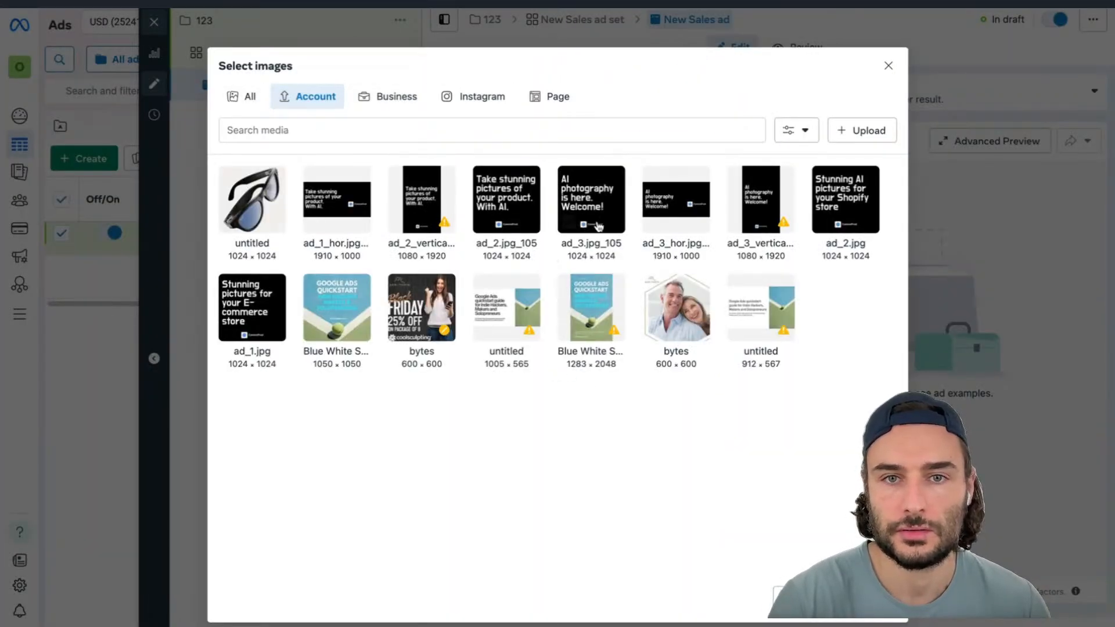
left_click(582, 213)
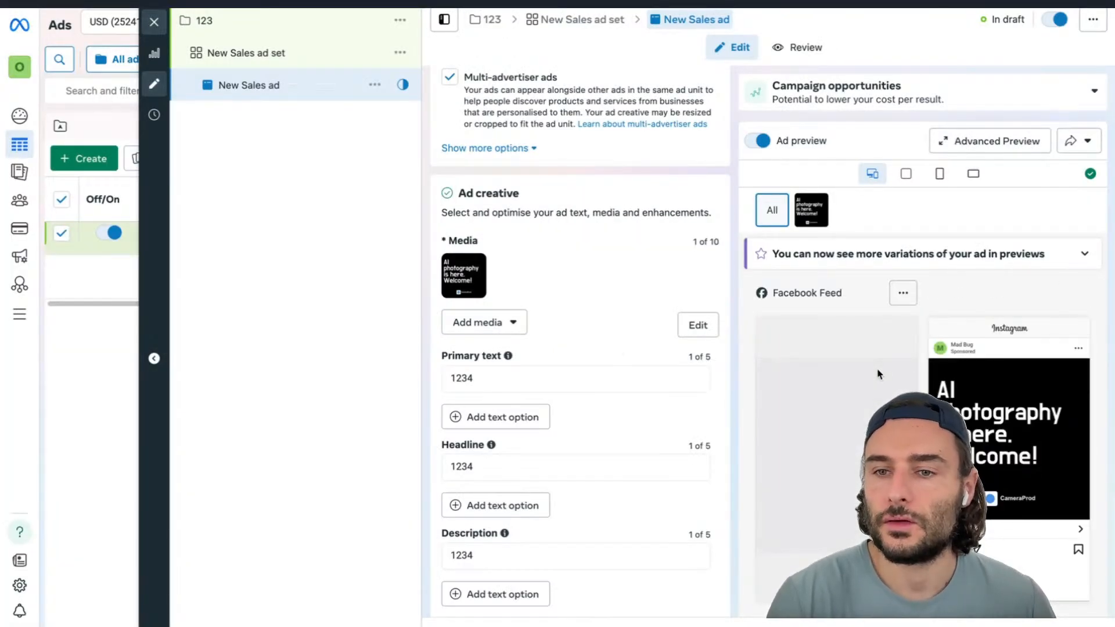
Replace the ad's primary text with Primary
scroll(875, 371, "down", 1)
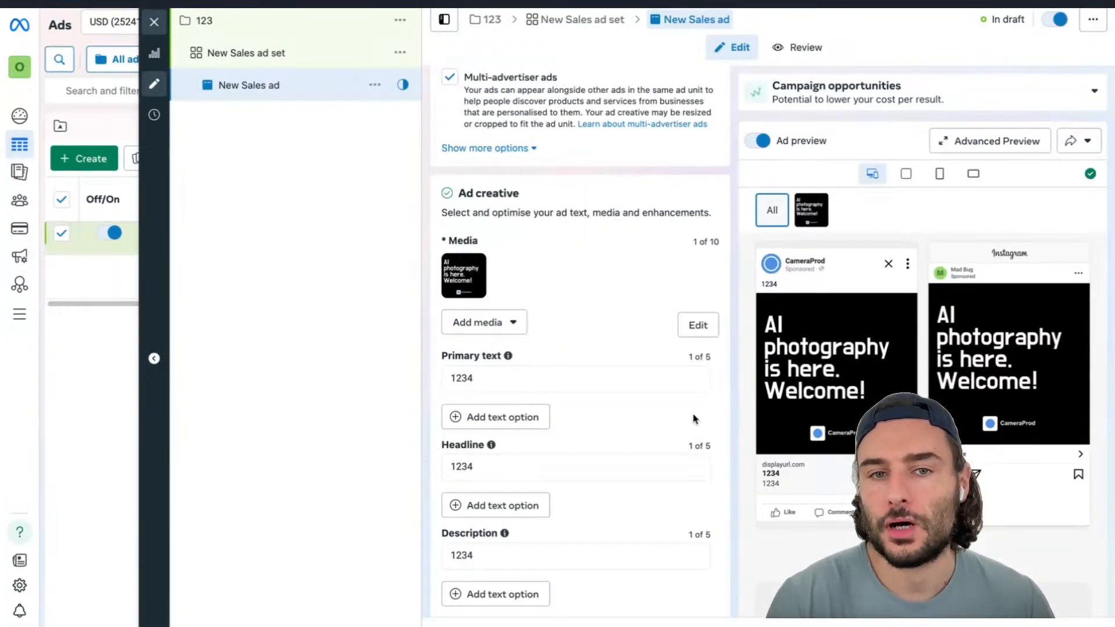
triple_click(531, 377)
type("Primary")
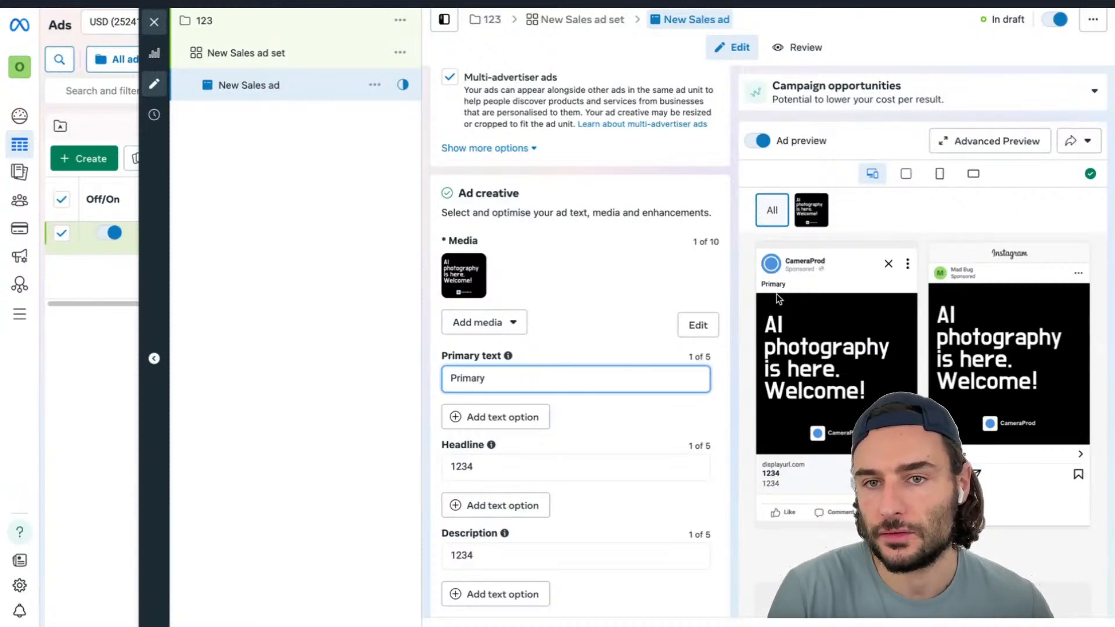
Replace the headline with Headline and the description with Description
left_click(468, 460)
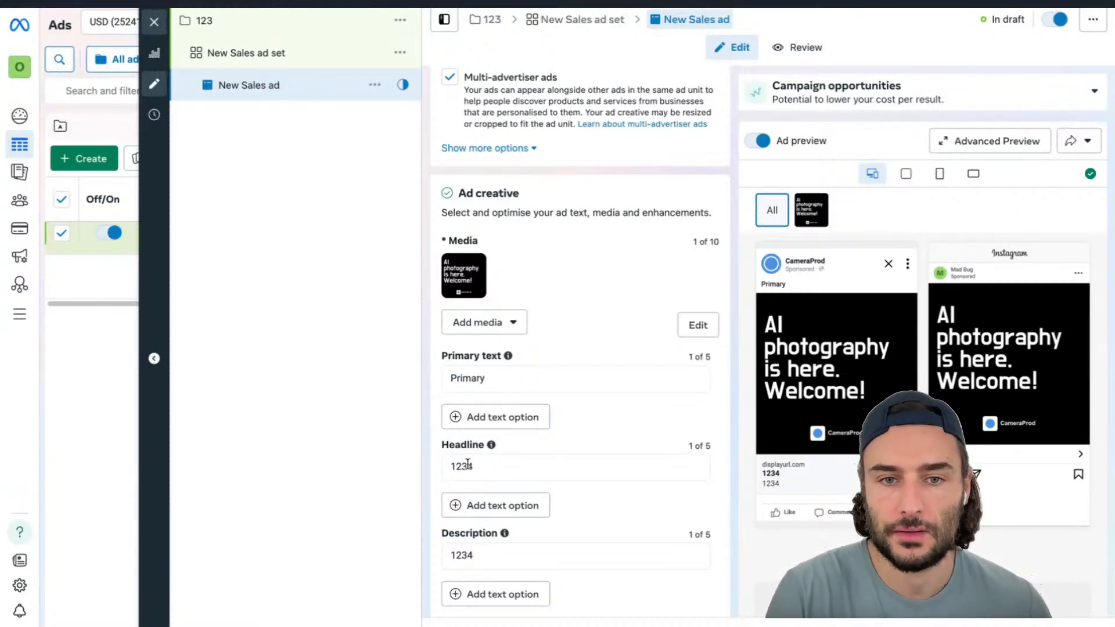
triple_click(468, 462)
type("Headline")
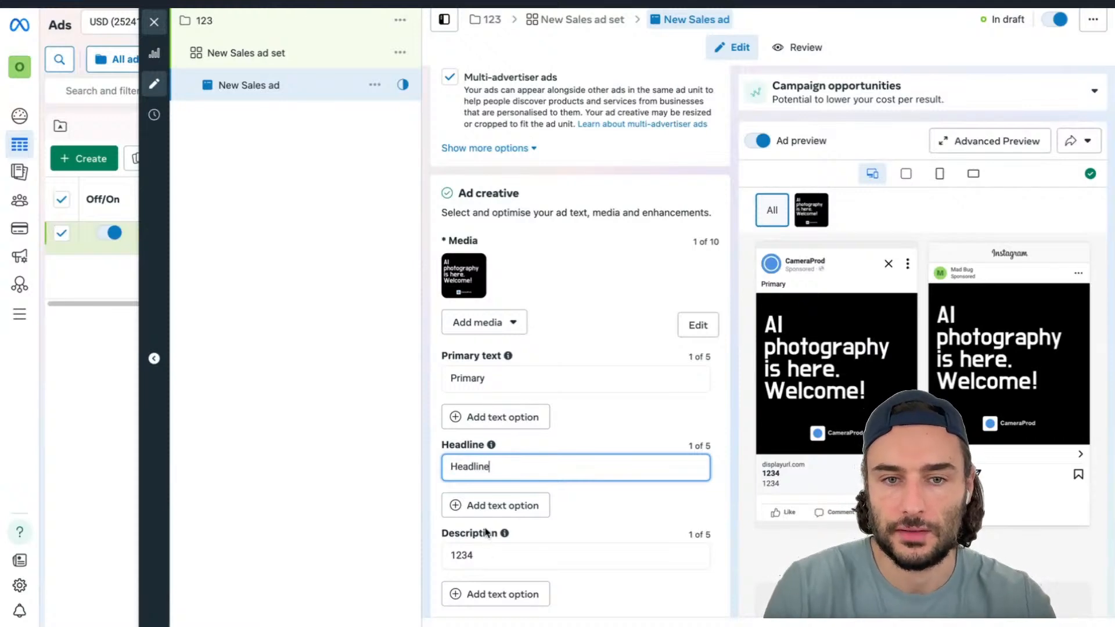
triple_click(477, 553)
type("Description")
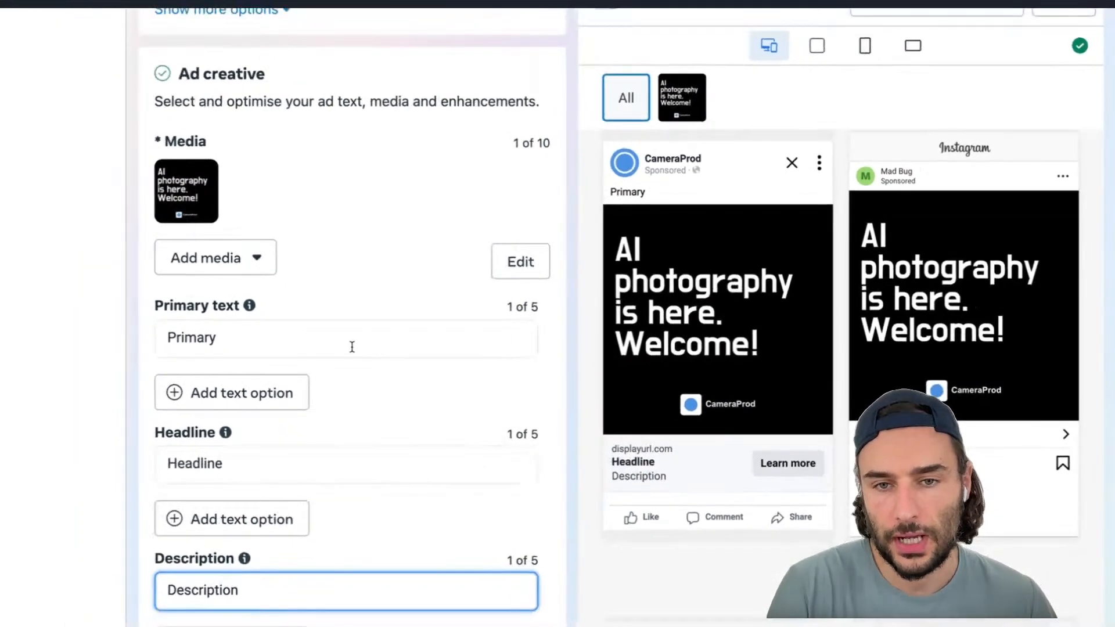
Open the call-to-action list and review the available button options without changing it
scroll(352, 347, "down", 1)
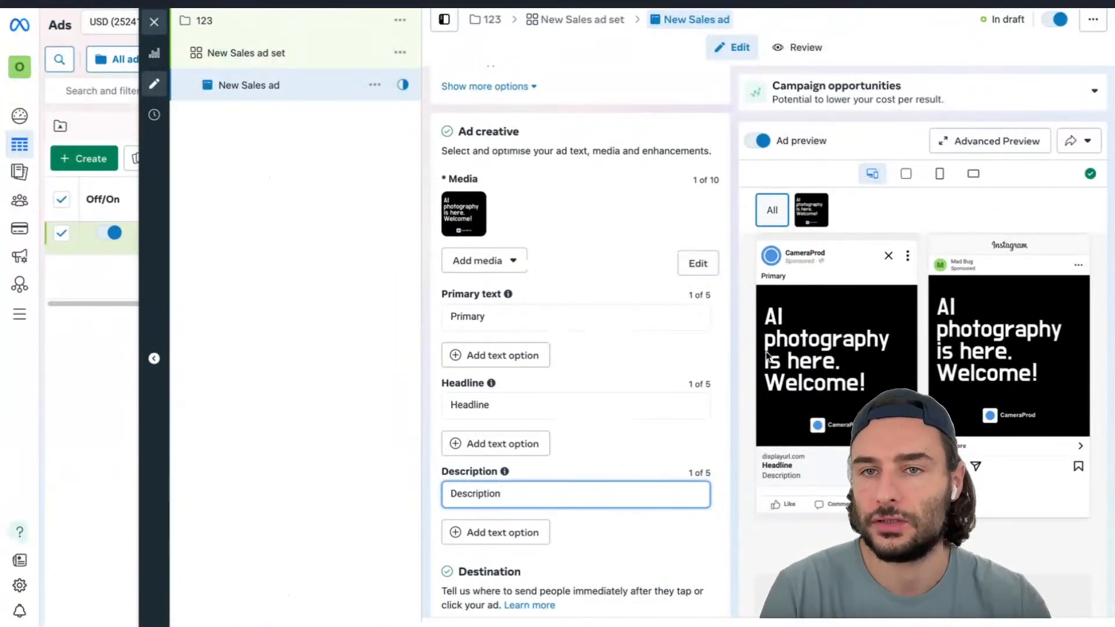
scroll(634, 459, "down", 5)
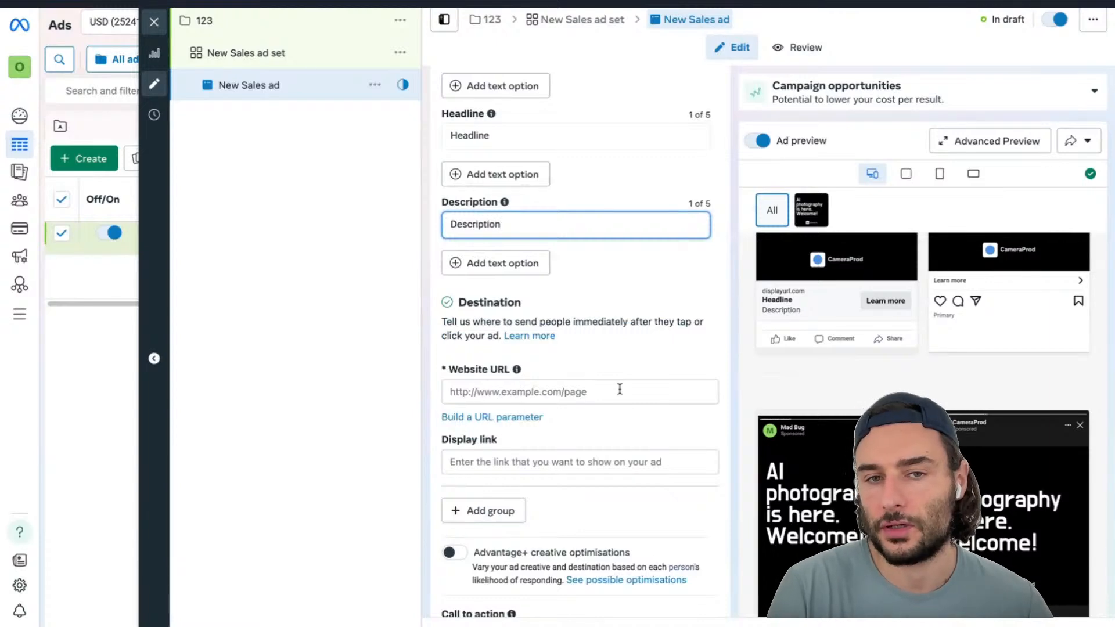
scroll(619, 389, "down", 3)
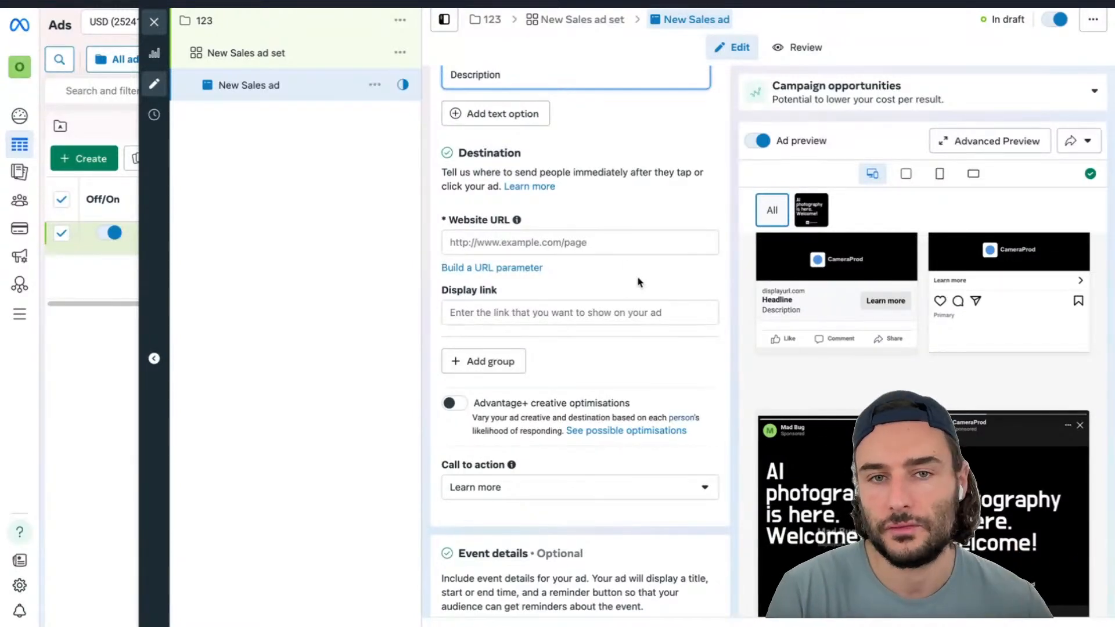
scroll(586, 278, "down", 3)
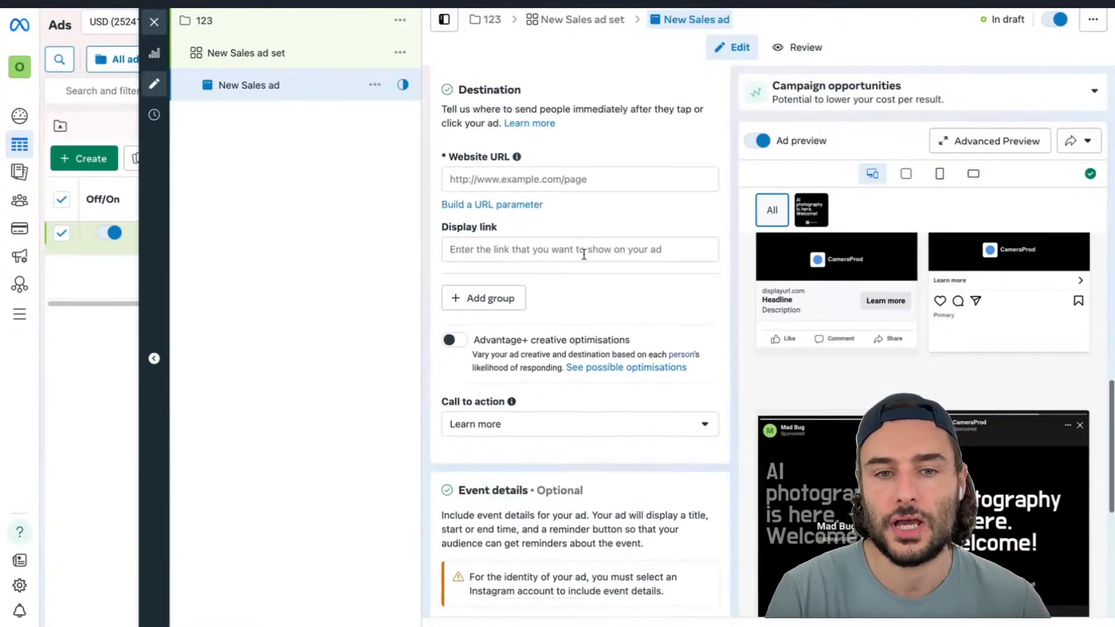
left_click(567, 355)
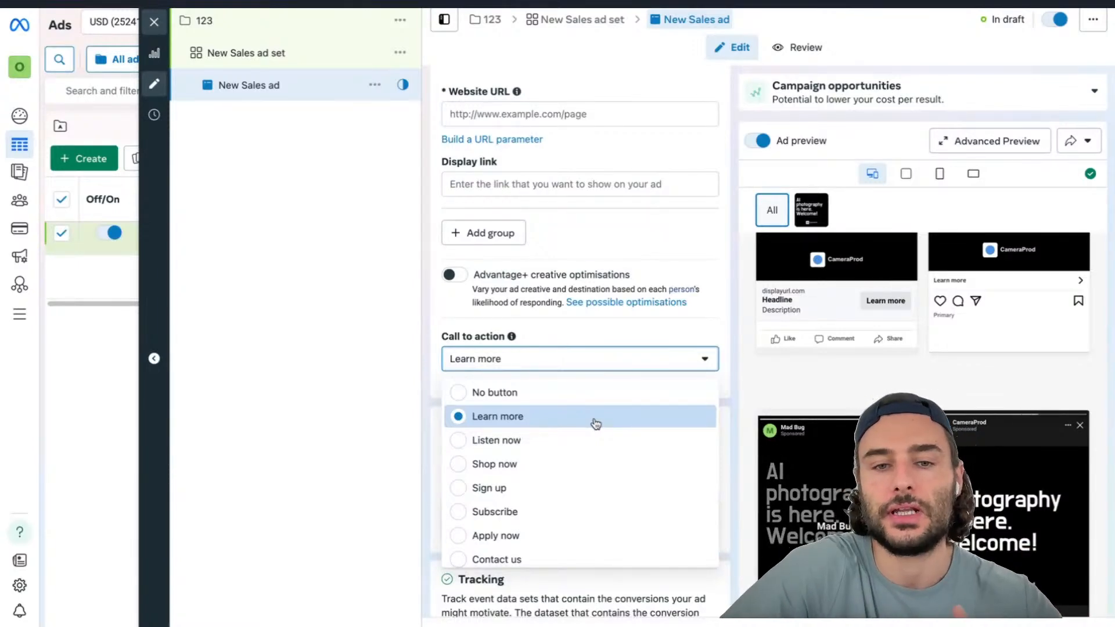
scroll(596, 424, "down", 2)
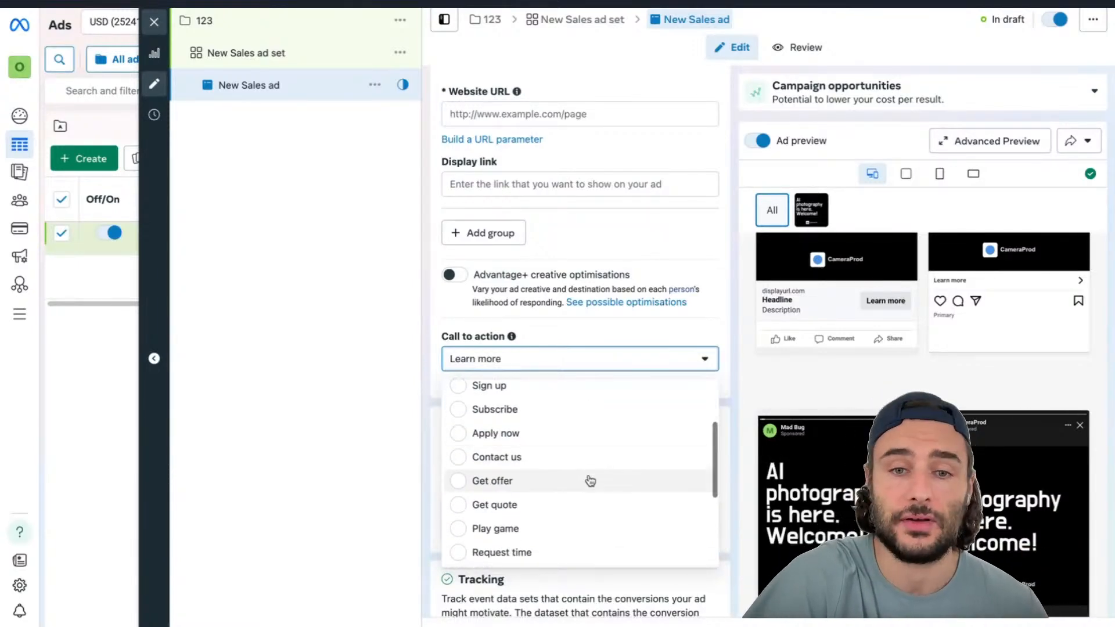
left_click(726, 364)
Build a URL parameter that sets the campaign content to the {{ad.name}} dynamic parameter
scroll(659, 418, "down", 2)
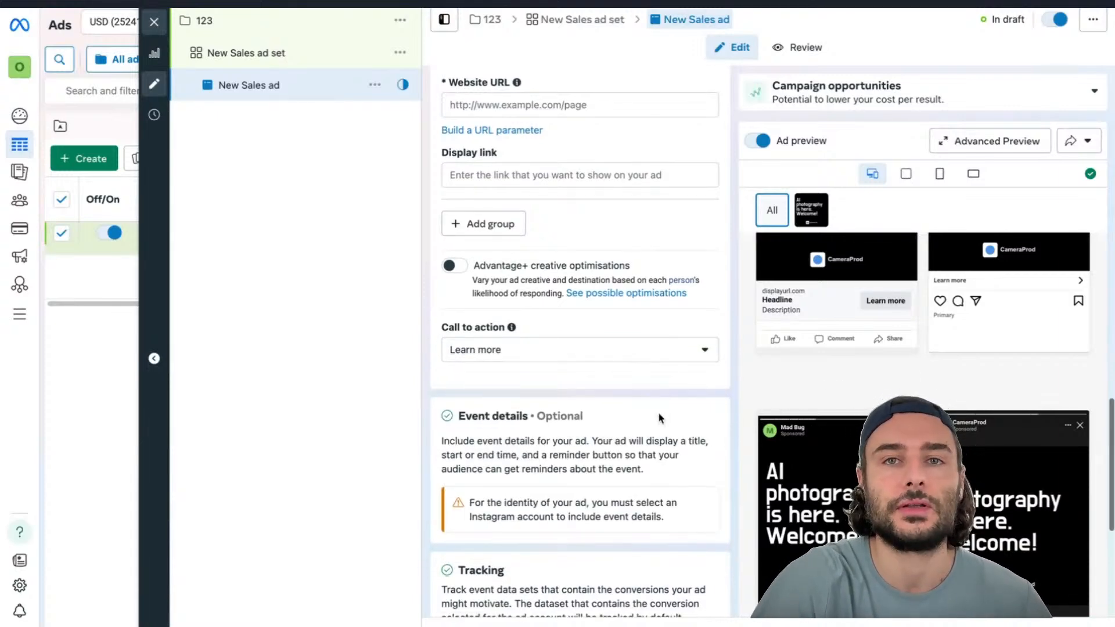
scroll(659, 418, "down", 3)
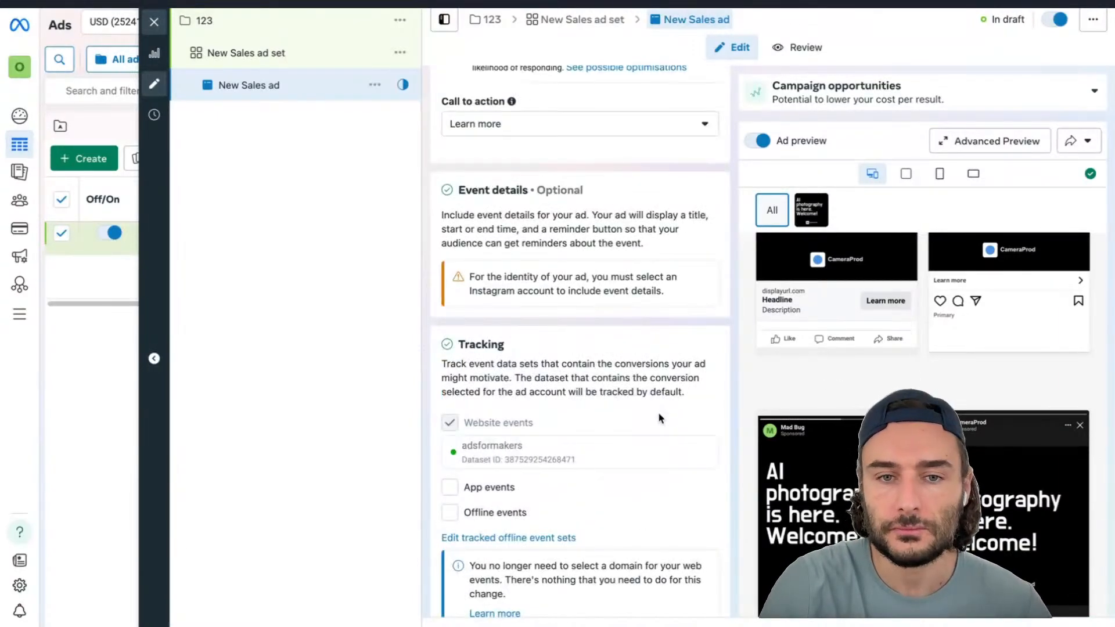
scroll(661, 418, "down", 1)
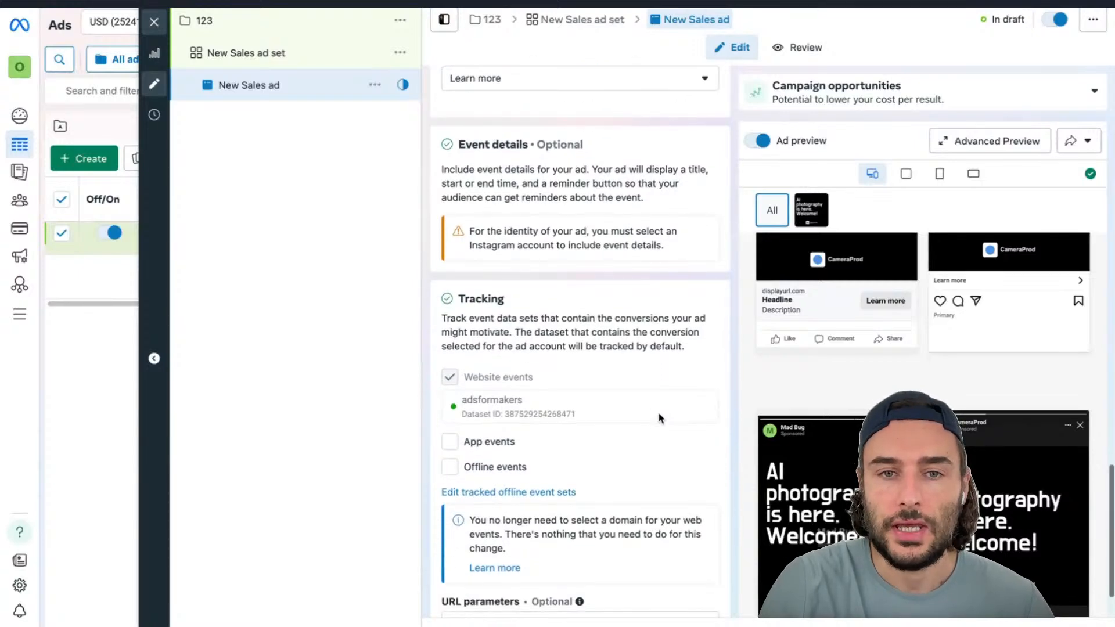
scroll(659, 418, "down", 2)
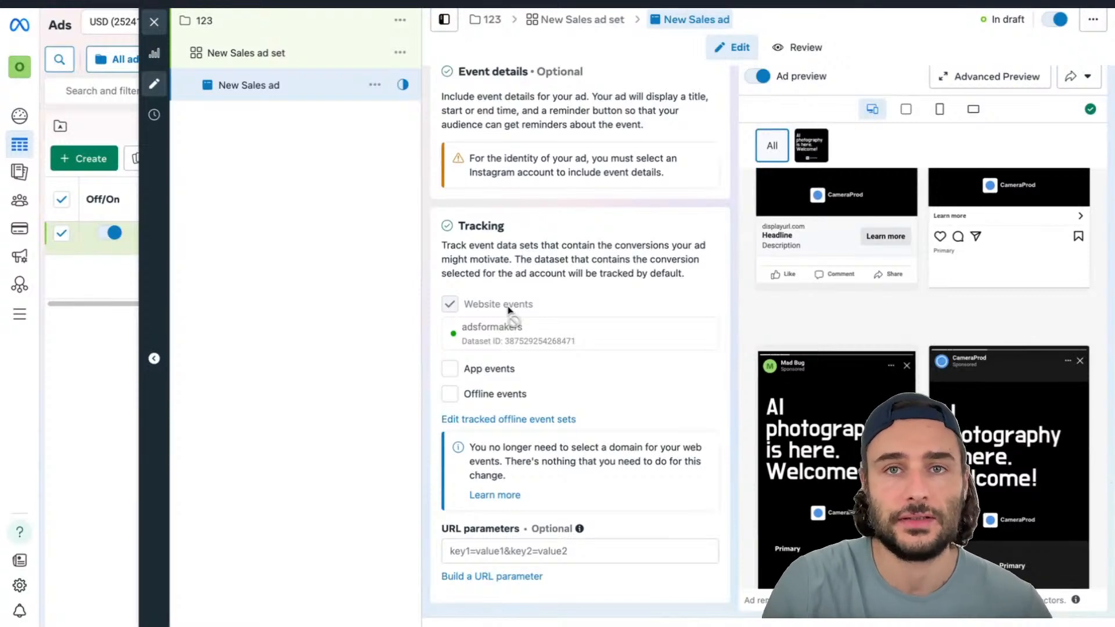
left_click(591, 554)
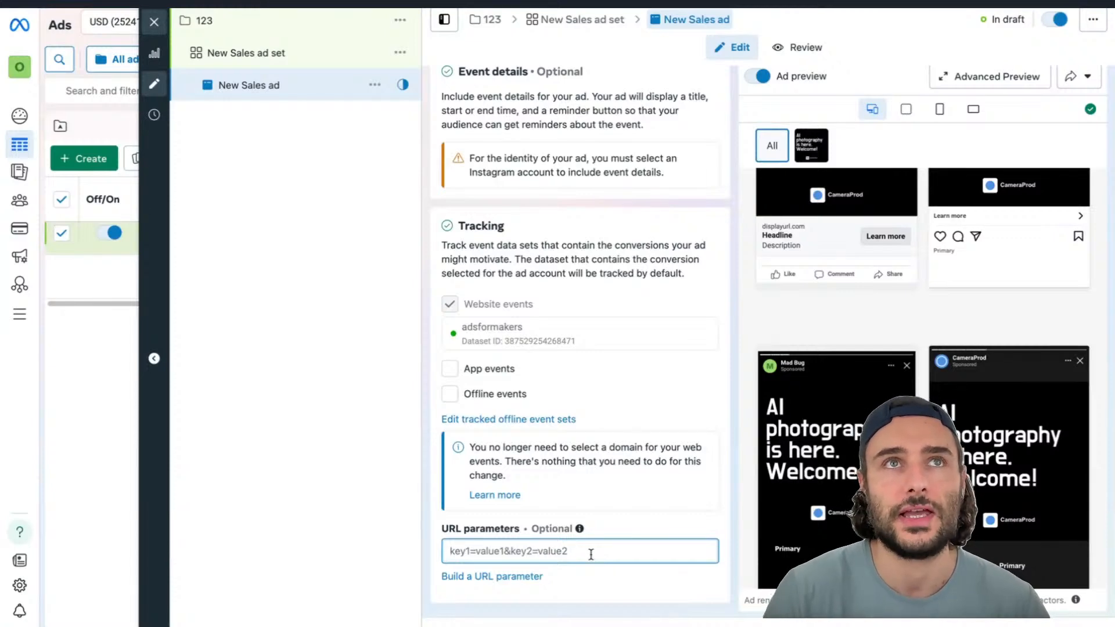
left_click(535, 576)
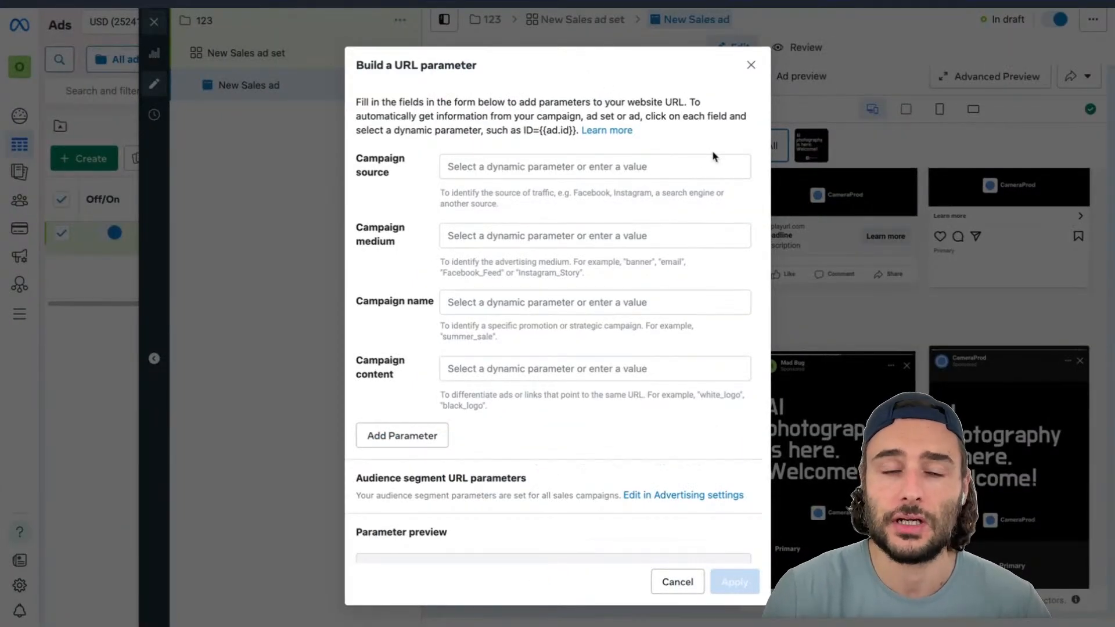
left_click(603, 301)
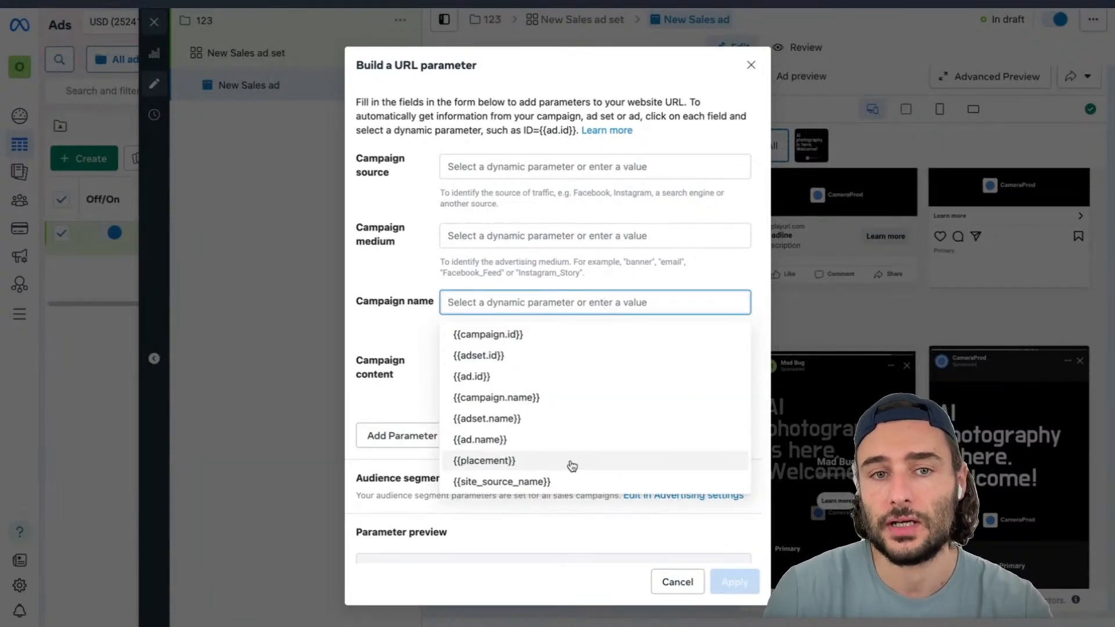
left_click(385, 319)
left_click(495, 368)
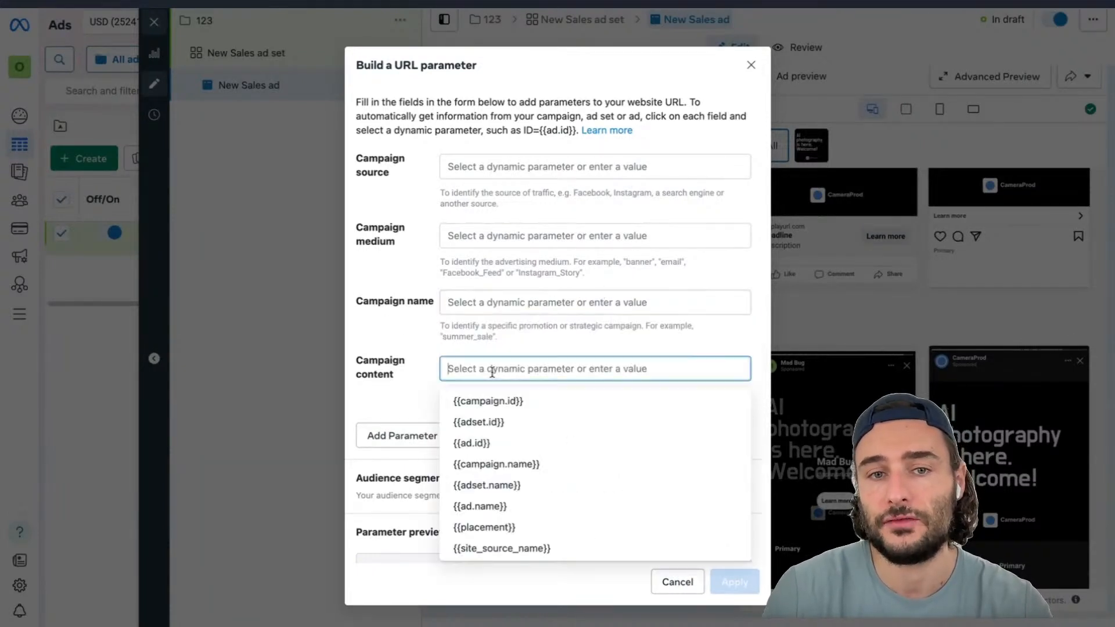
left_click(500, 506)
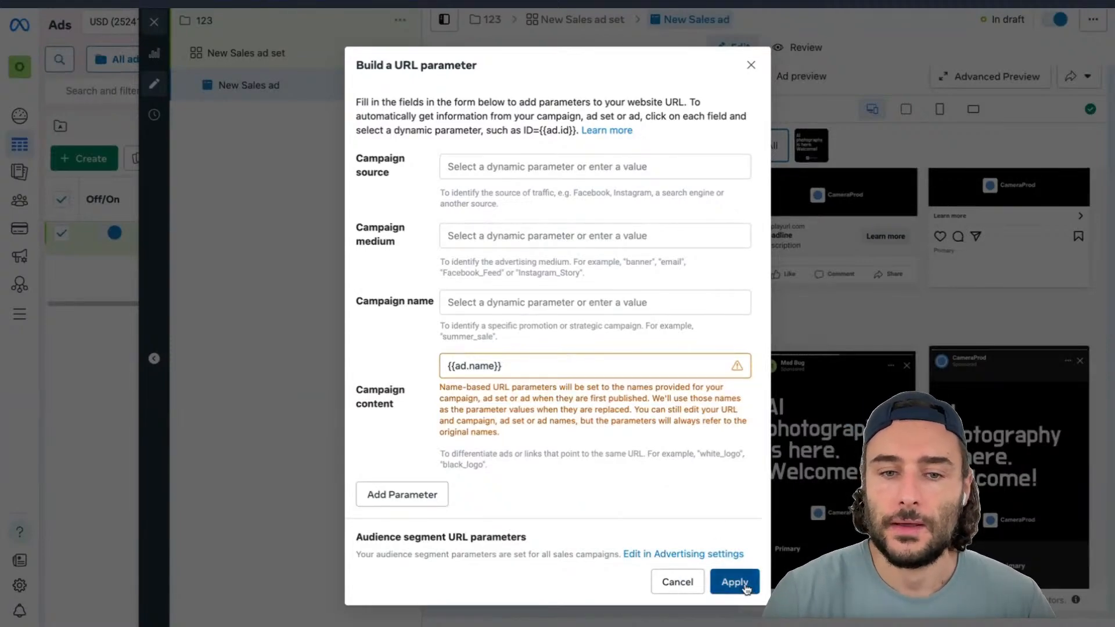
left_click(719, 580)
Examine the generated URL parameter value in the tracking section
scroll(569, 548, "down", 1)
left_click(573, 504)
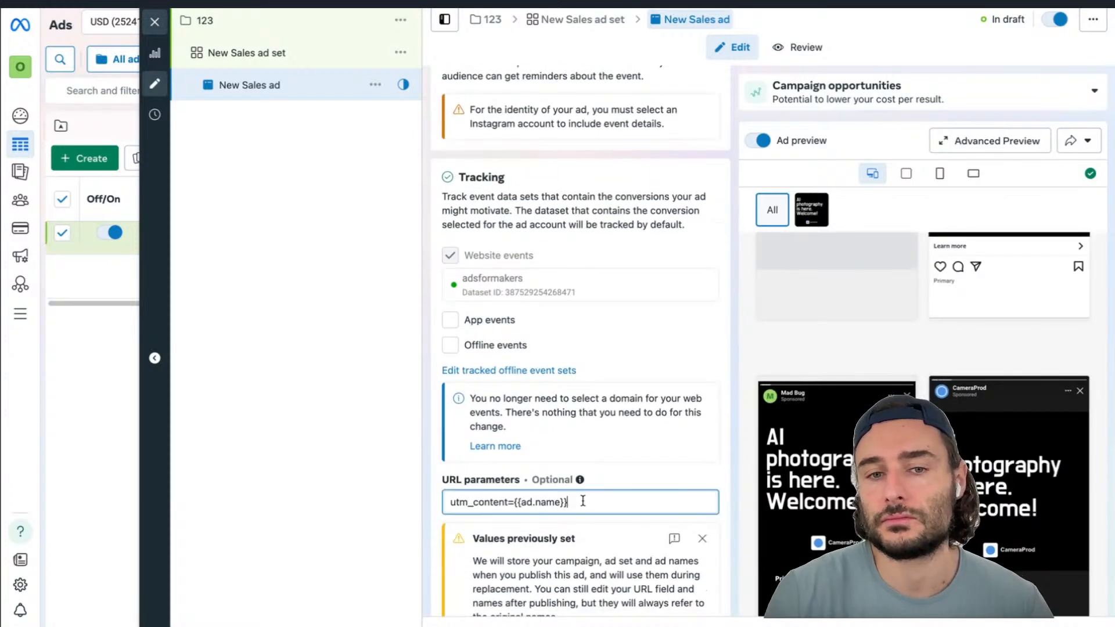
left_click_drag(574, 505, 514, 504)
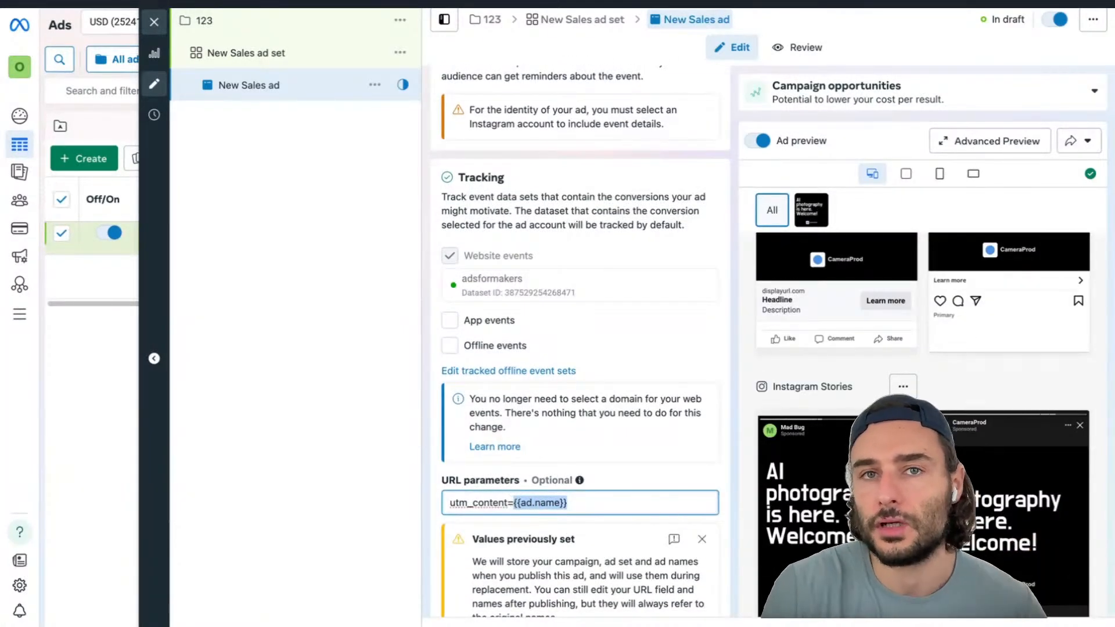
scroll(582, 479, "down", 1)
scroll(583, 476, "down", 1)
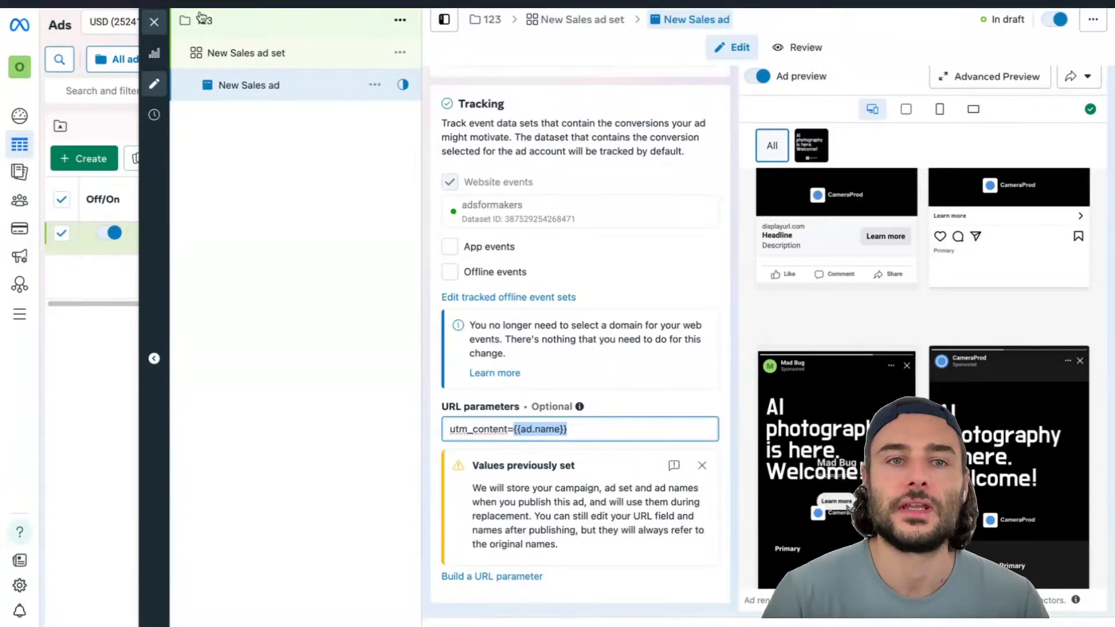
Close the editor and duplicate the New Sales ad set into the existing campaign 123
left_click(154, 22)
left_click(319, 124)
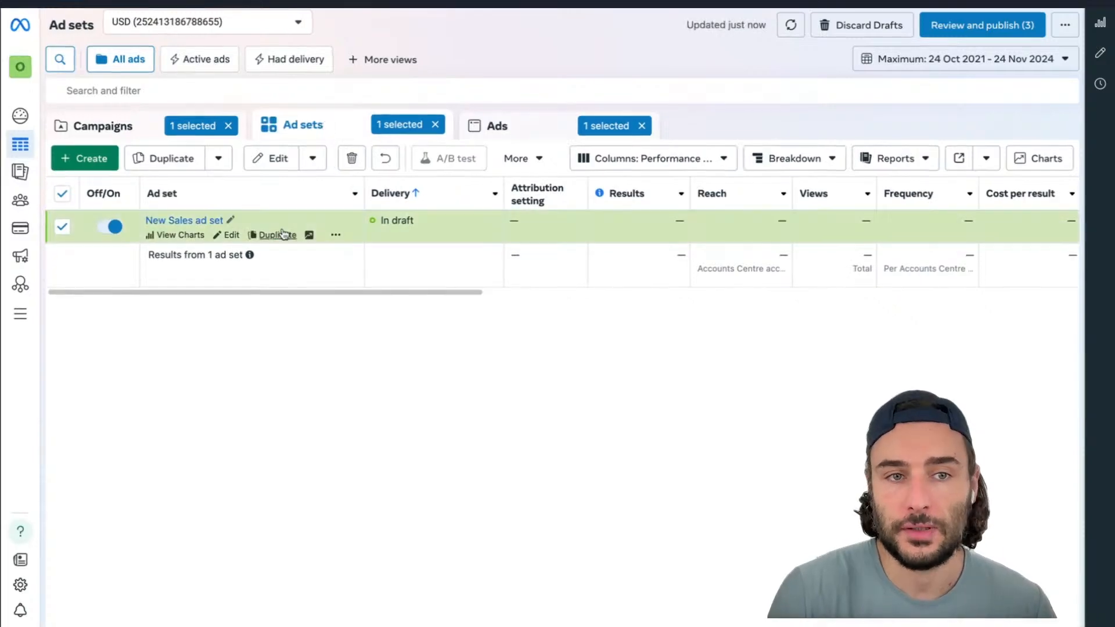
left_click(262, 234)
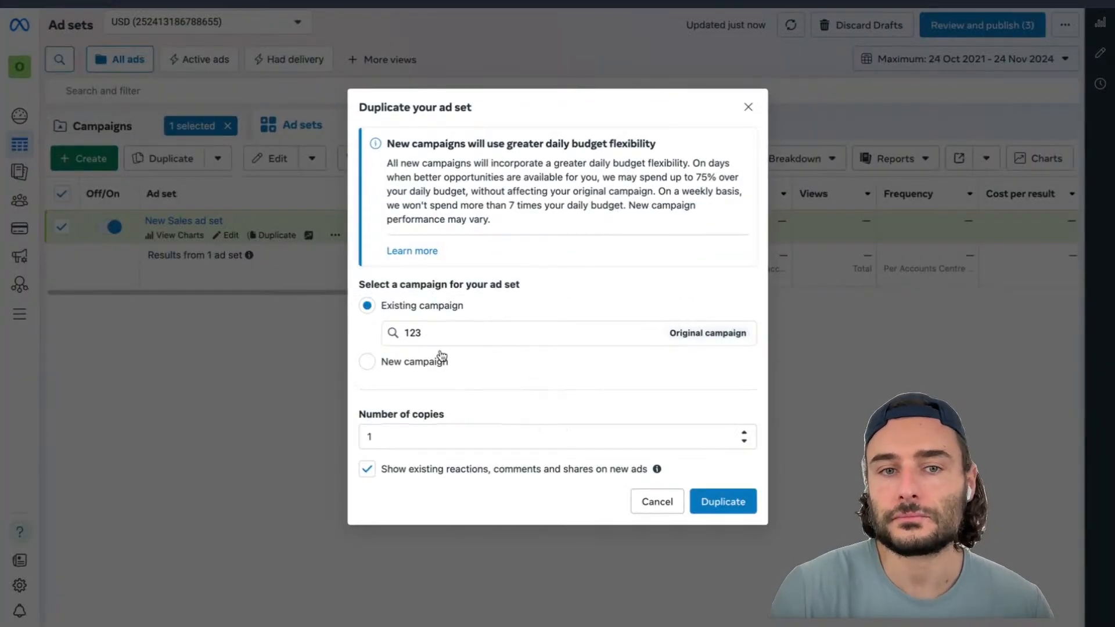
left_click(733, 500)
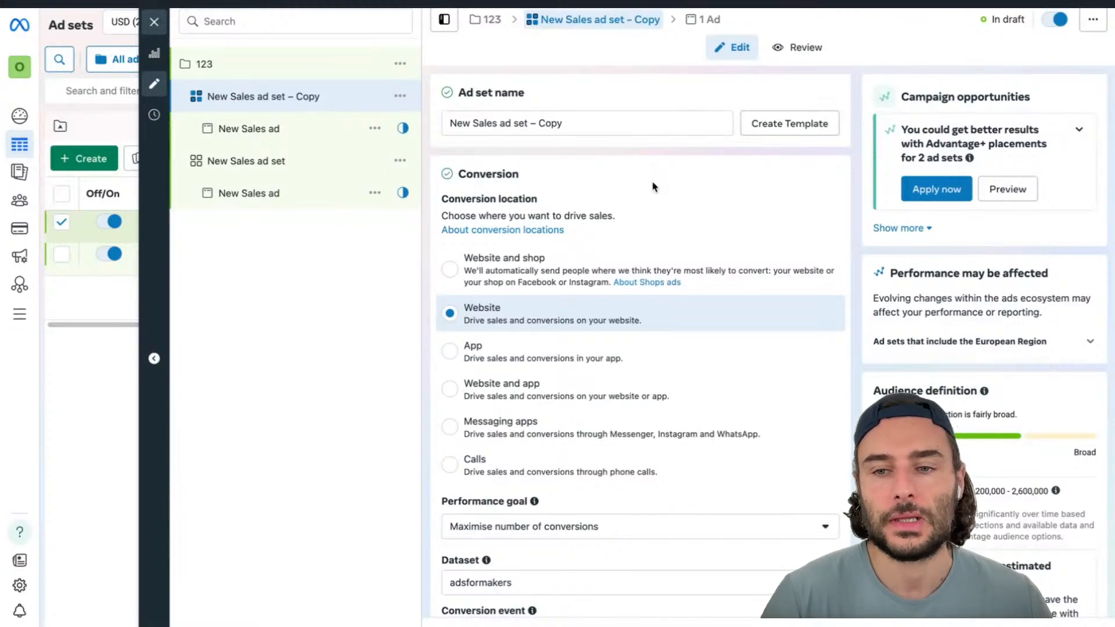
Open the cameraprod_AUG campaign's ad sets and review their spend and click performance columns
left_click(153, 24)
left_click(132, 126)
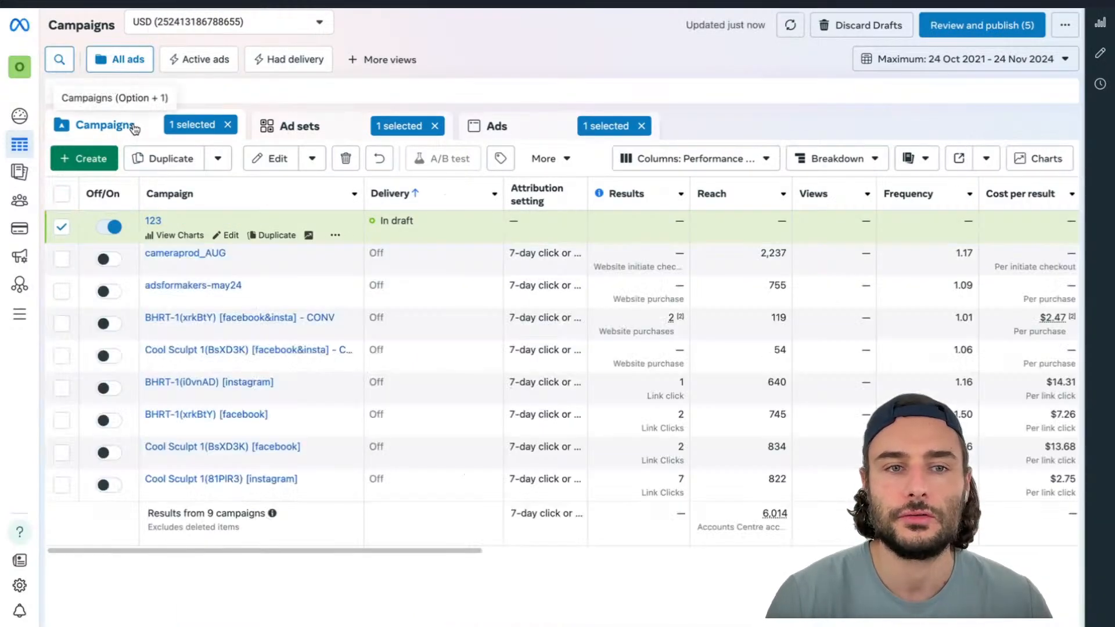
left_click(186, 253)
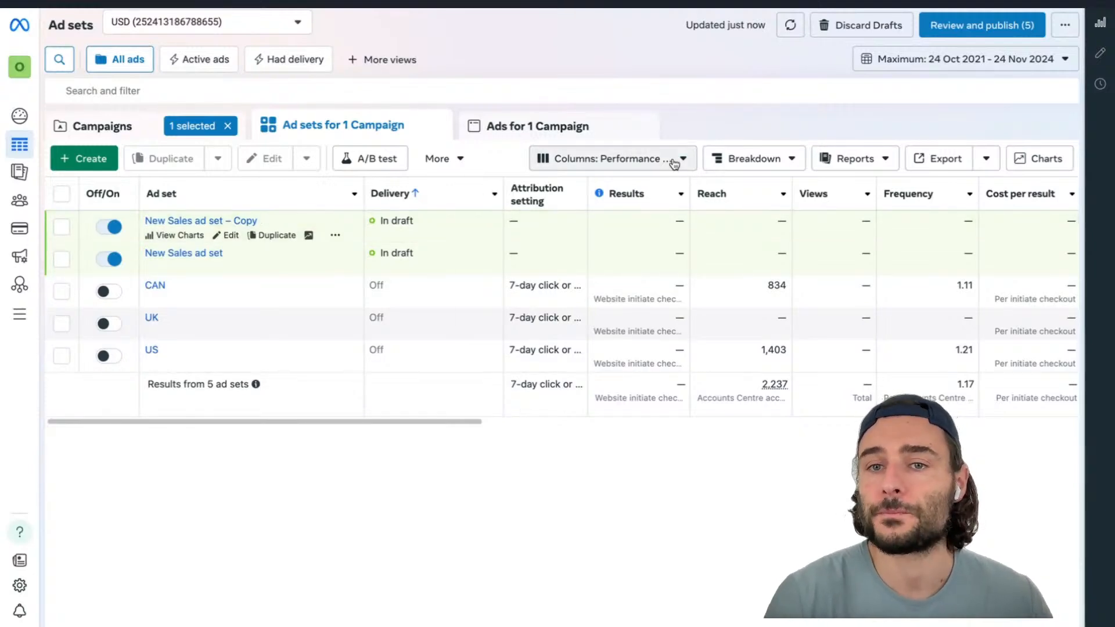
scroll(821, 248, "right", 15)
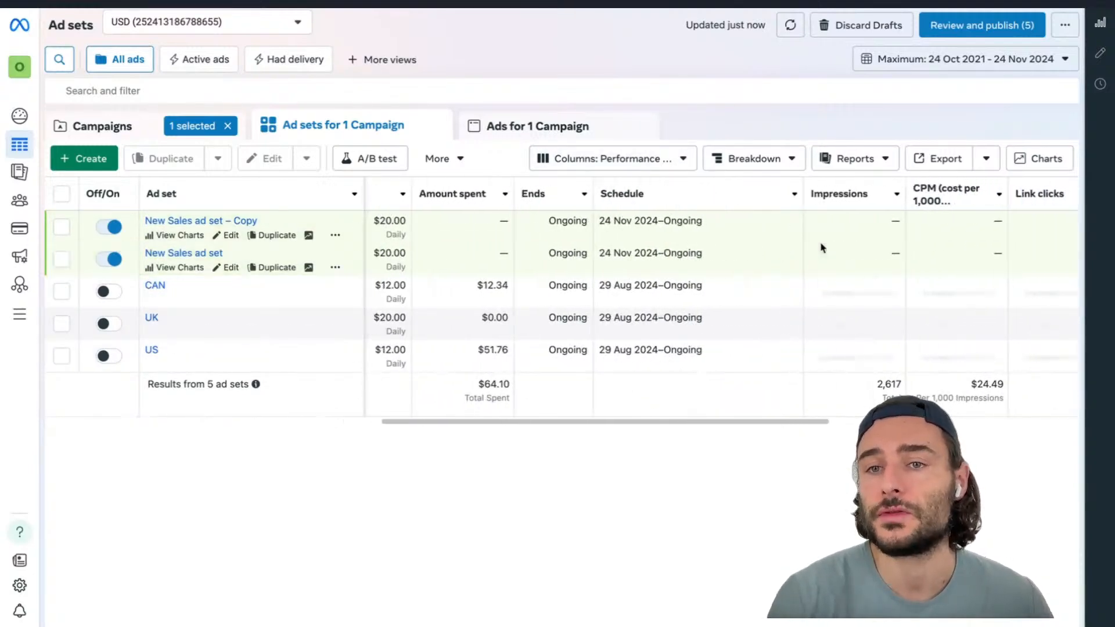
scroll(822, 248, "right", 2)
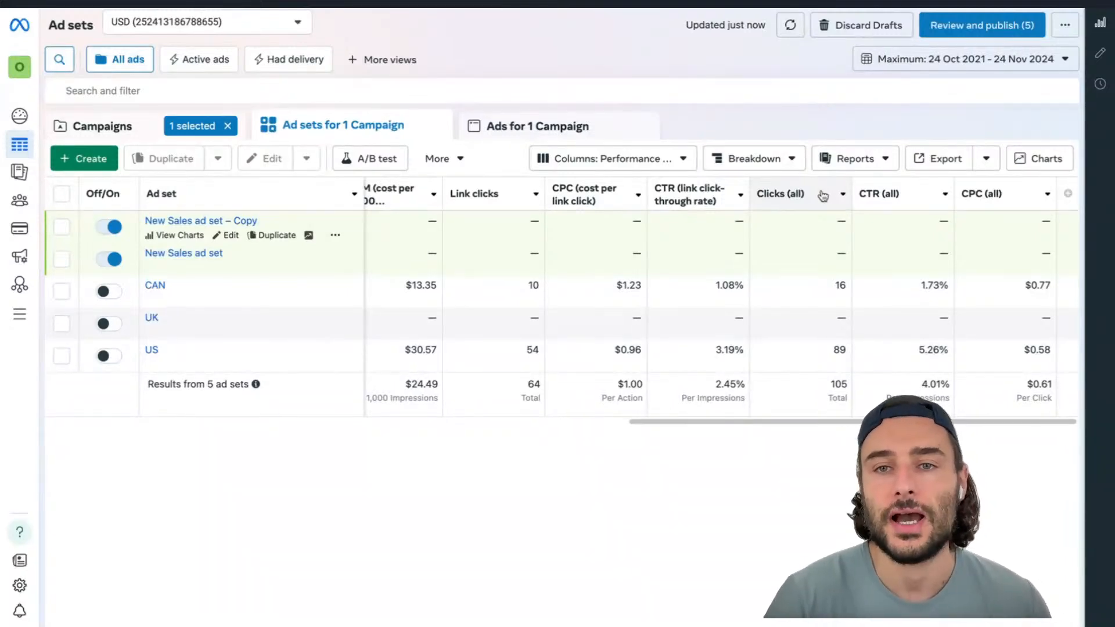
mouse_move(775, 197)
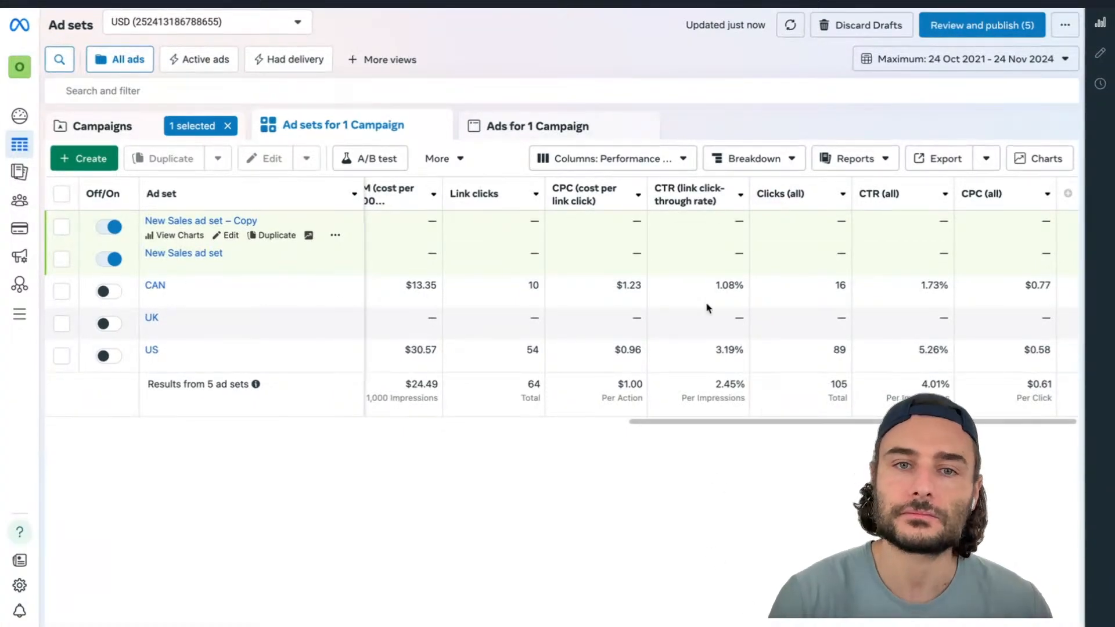
Break down the campaign's ad set results by Placement and review the per-placement rows
scroll(709, 256, "left", 4)
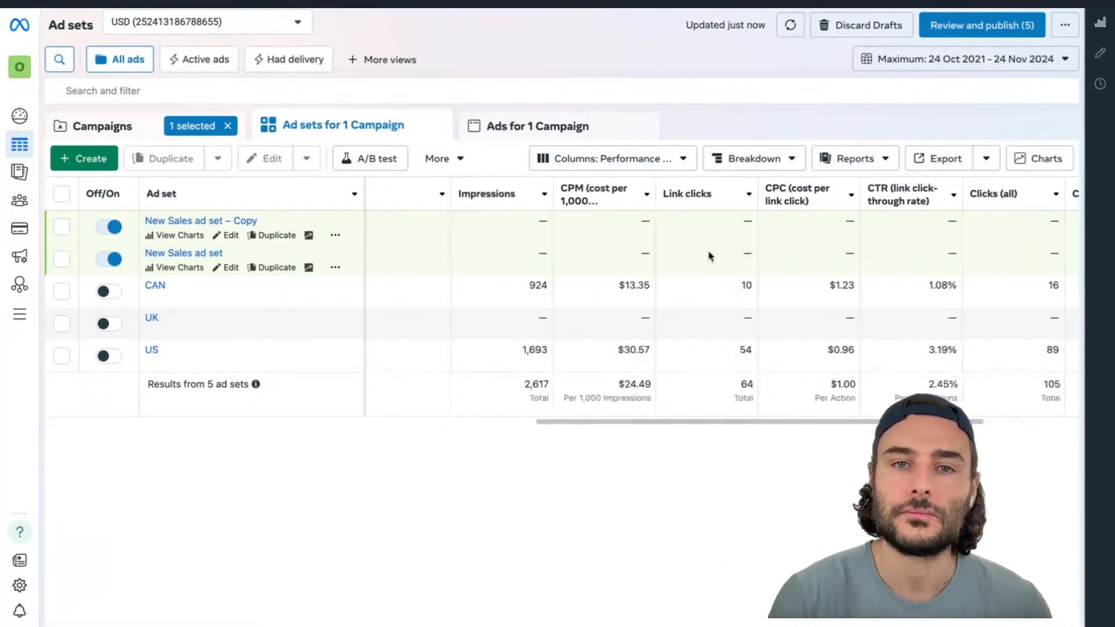
left_click(786, 159)
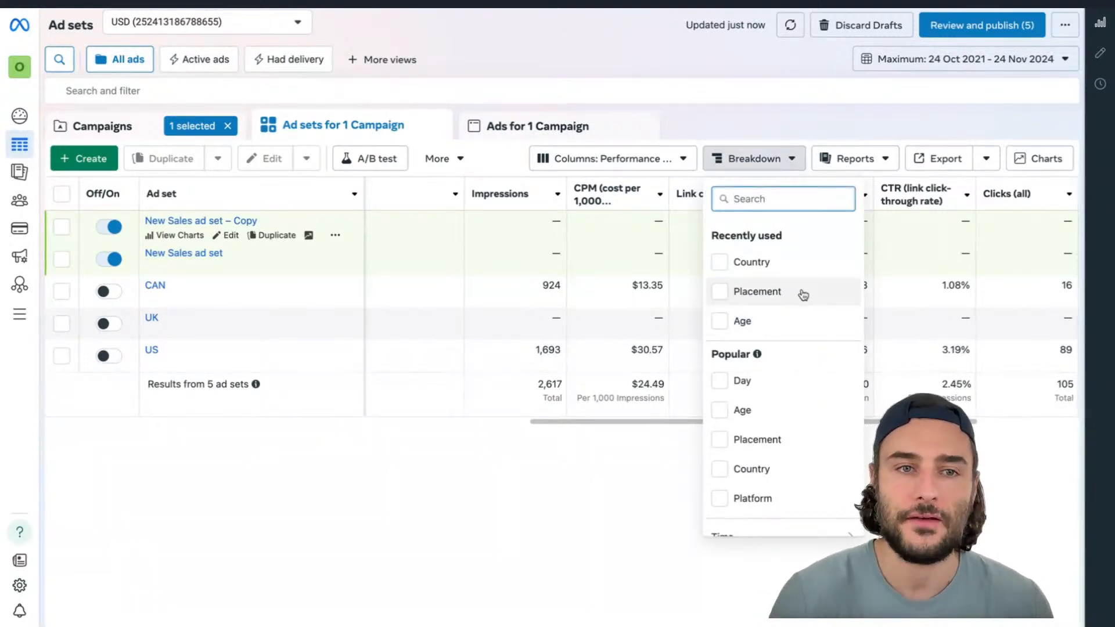
scroll(785, 260, "down", 1)
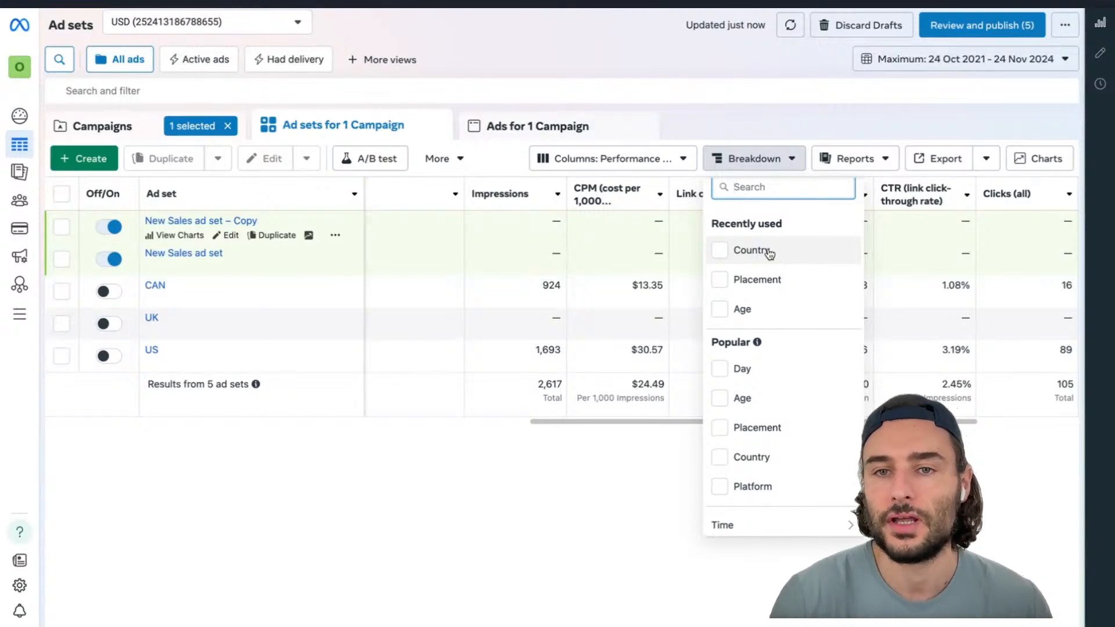
scroll(768, 284, "down", 5)
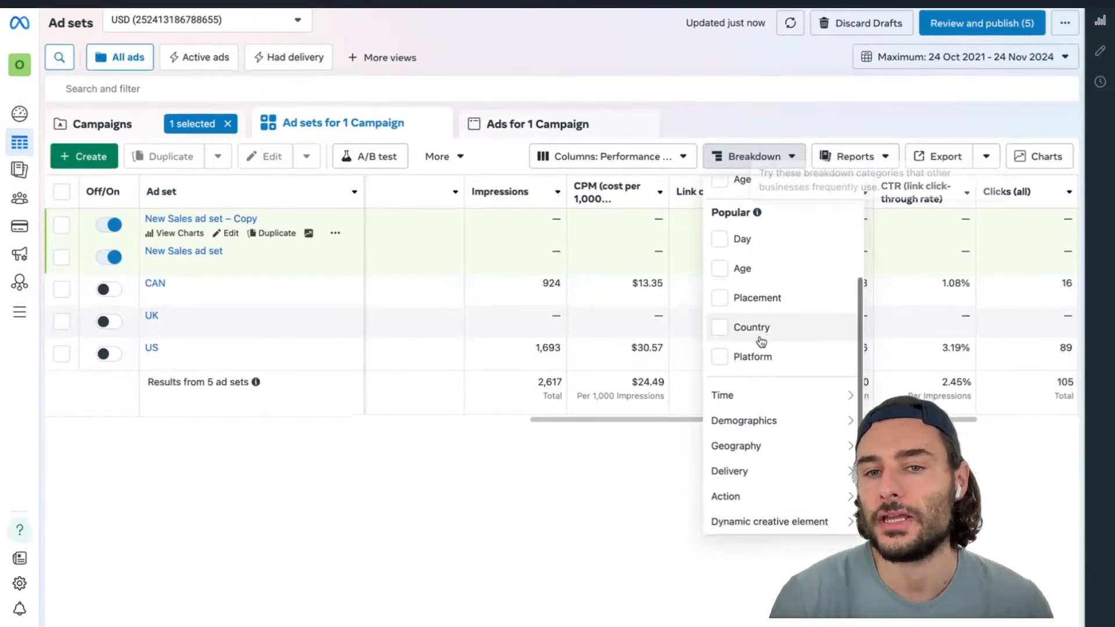
mouse_move(772, 453)
mouse_move(771, 474)
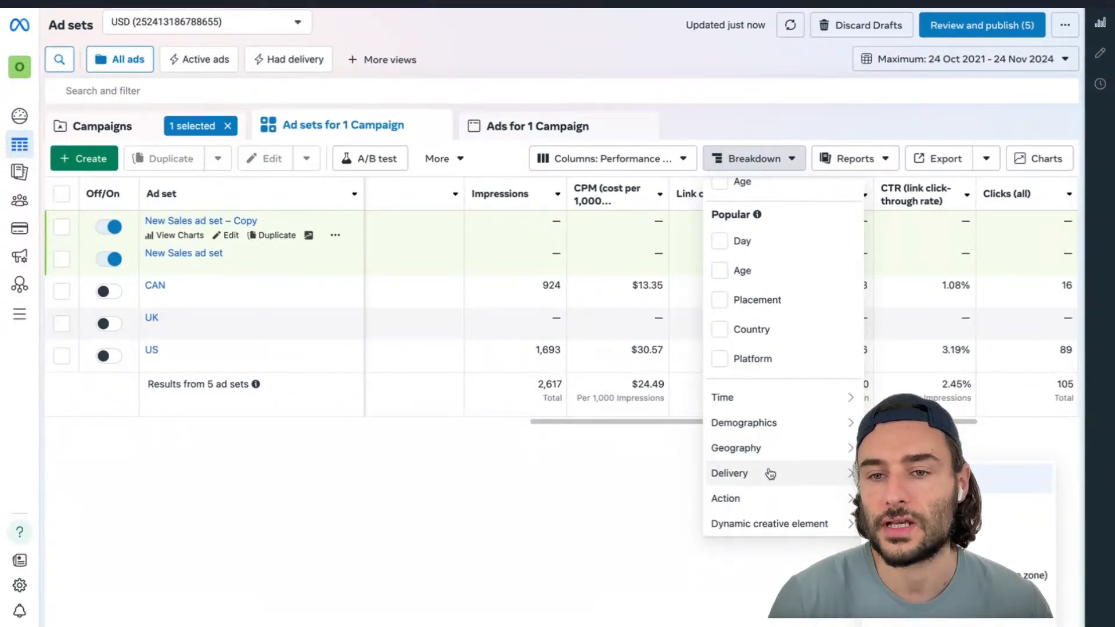
mouse_move(786, 424)
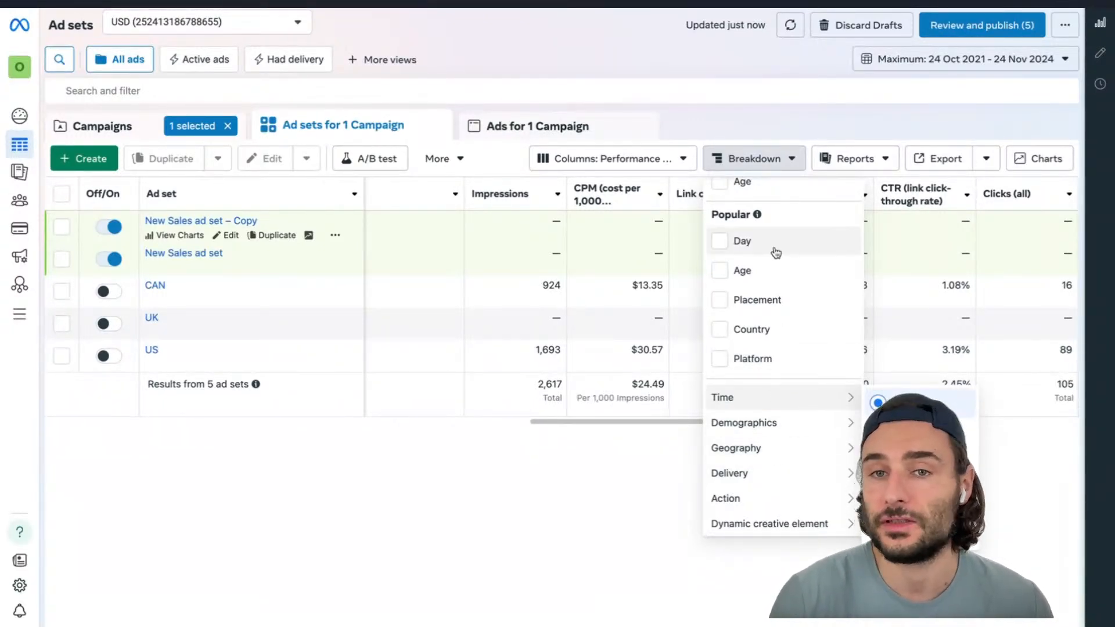
scroll(777, 253, "up", 3)
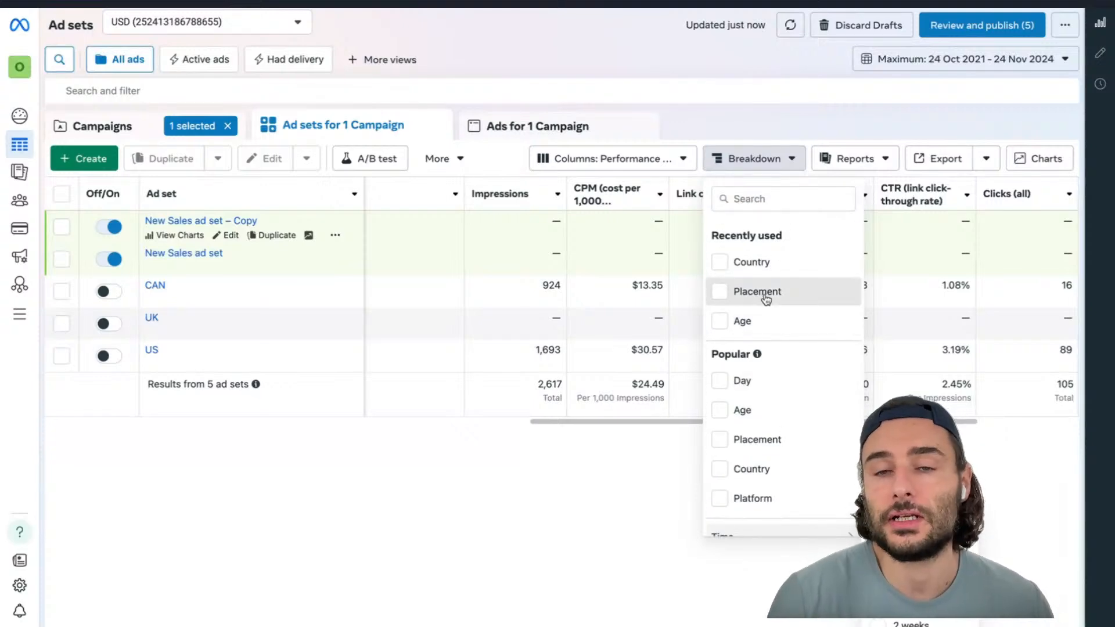
left_click(765, 296)
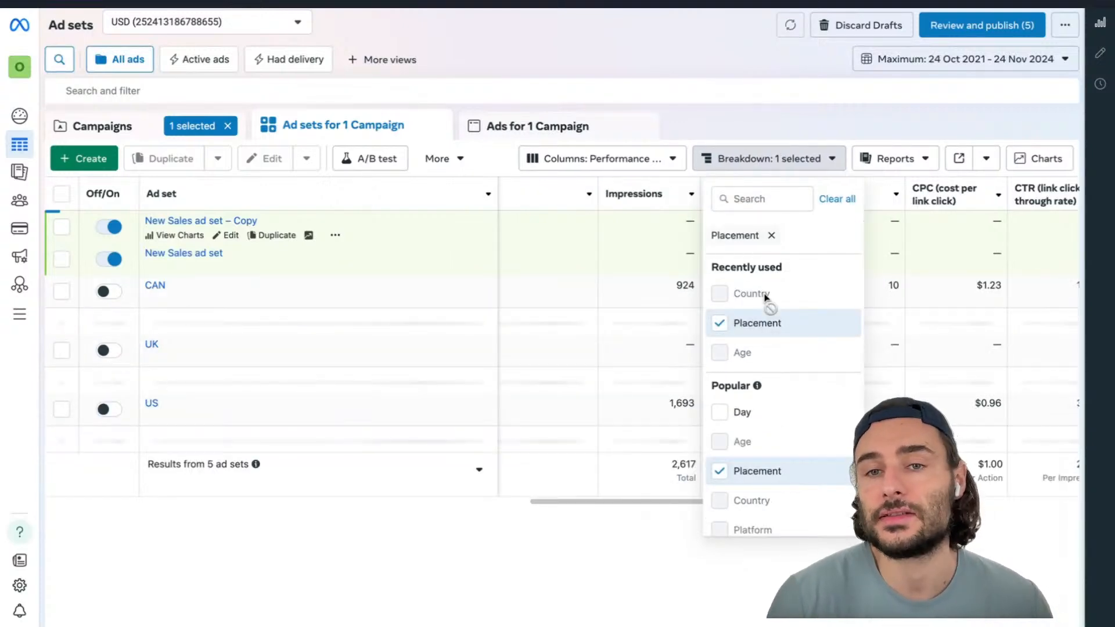
left_click(725, 124)
scroll(694, 407, "down", 2)
scroll(695, 407, "up", 1)
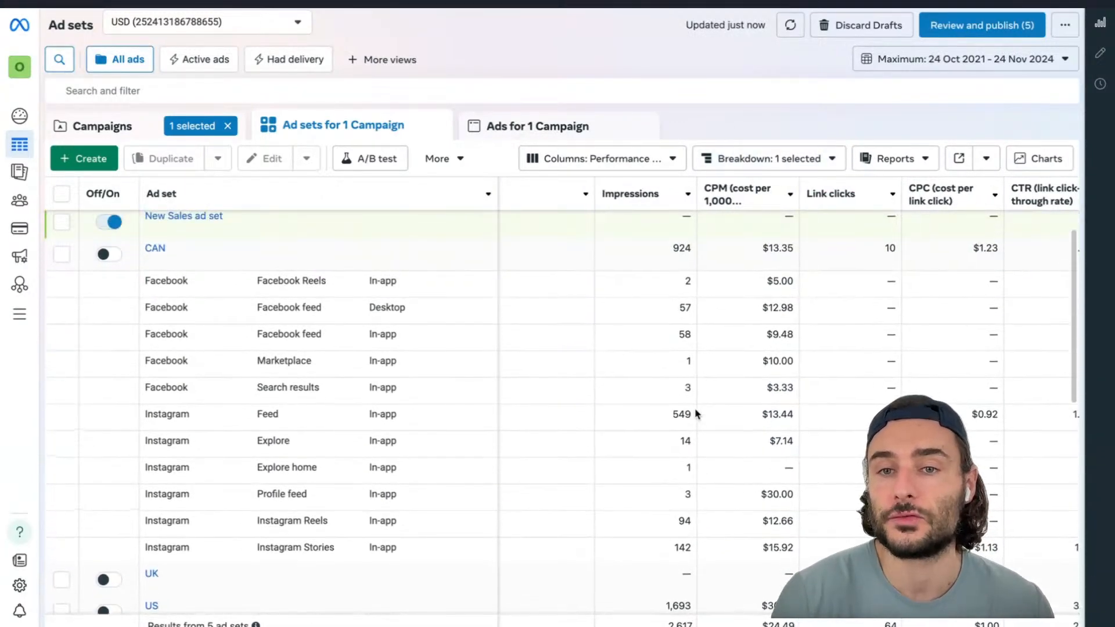
scroll(695, 412, "up", 1)
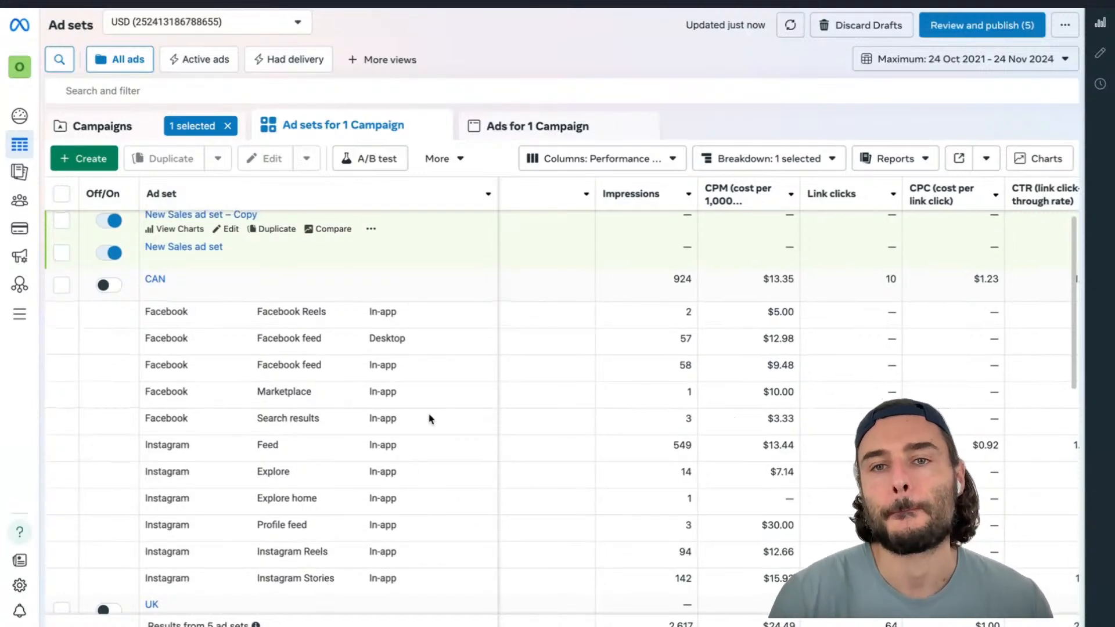
Switch the ad set breakdown from Placement to Country, then remove the breakdown
left_click(755, 169)
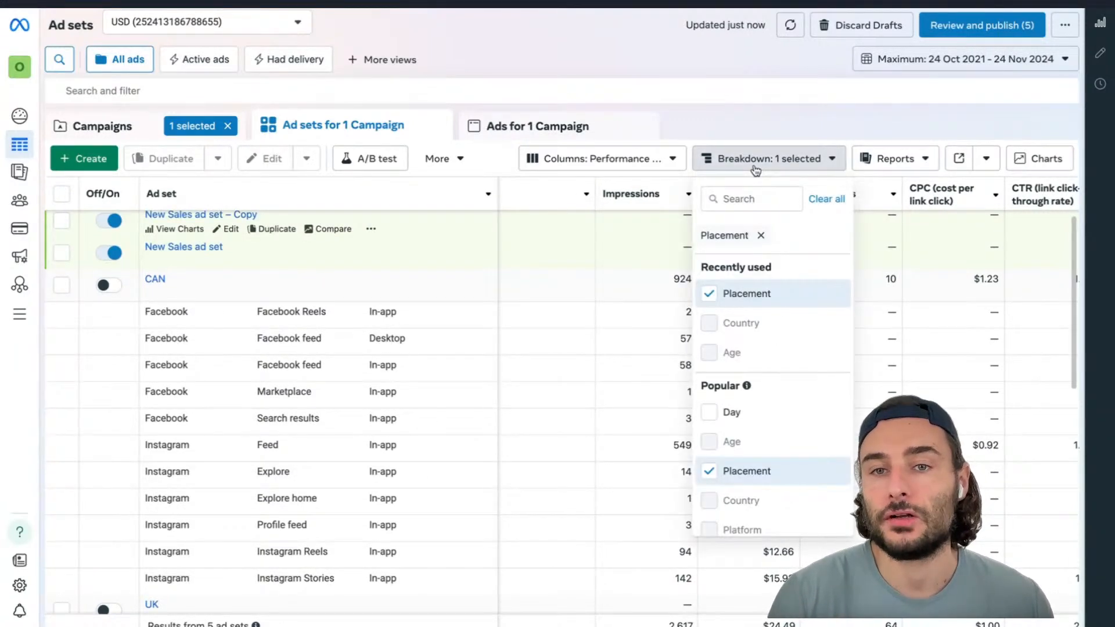
left_click(727, 324)
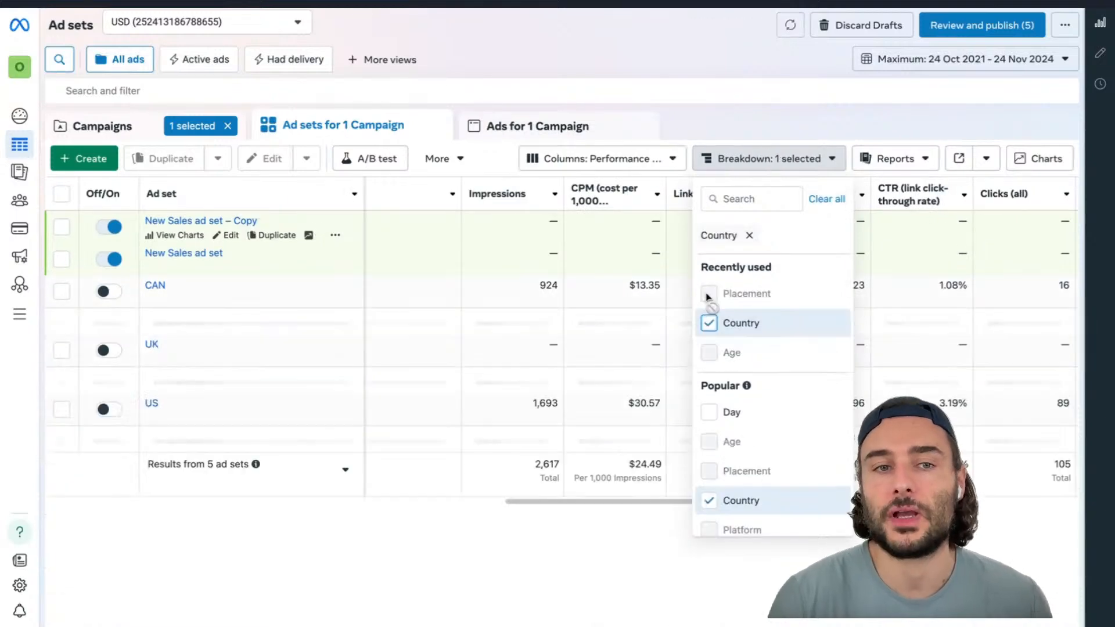
mouse_move(707, 297)
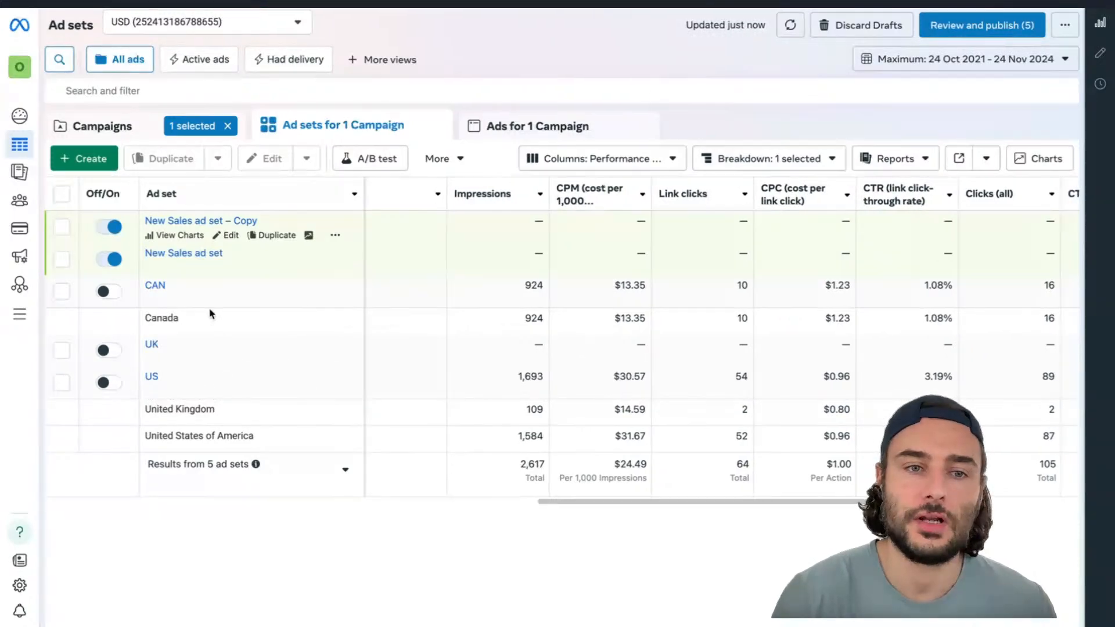
scroll(210, 314, "right", 1)
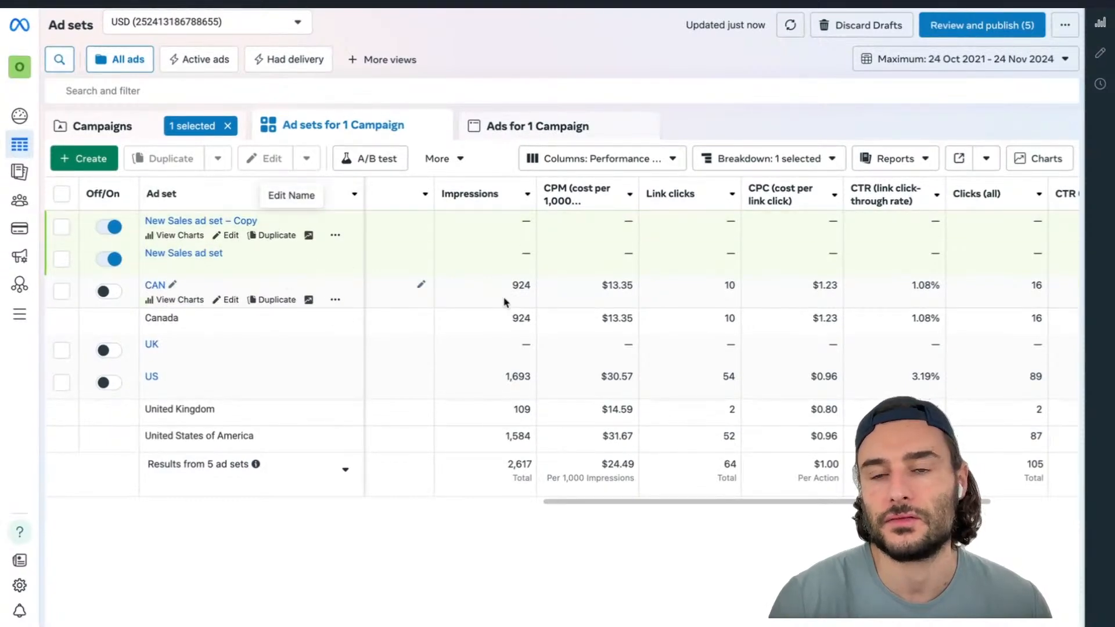
left_click(770, 158)
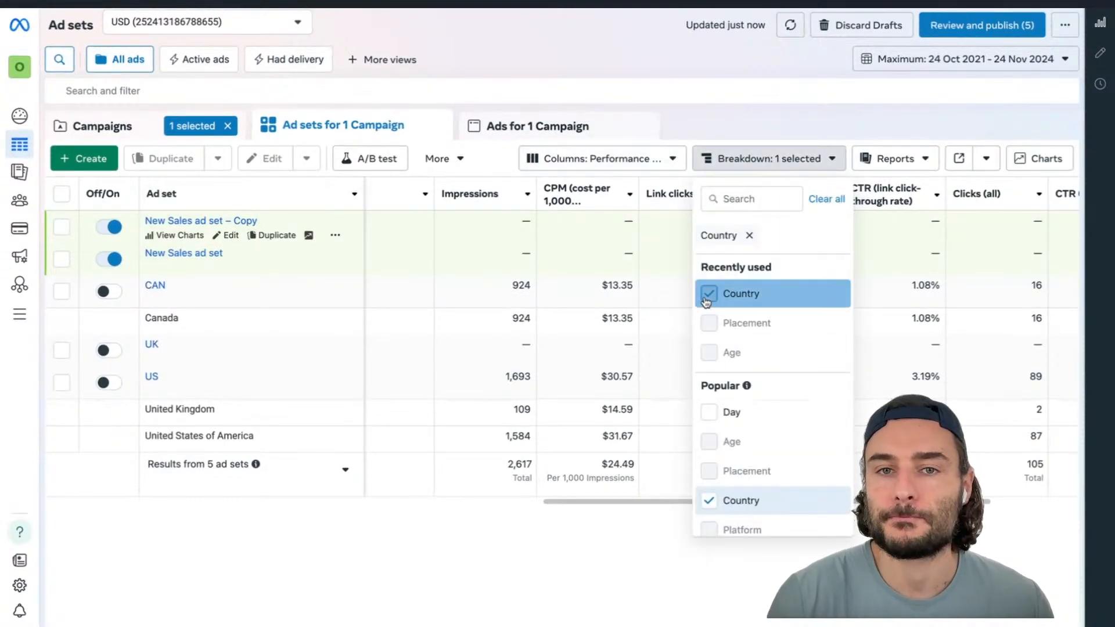
left_click(706, 300)
left_click(735, 109)
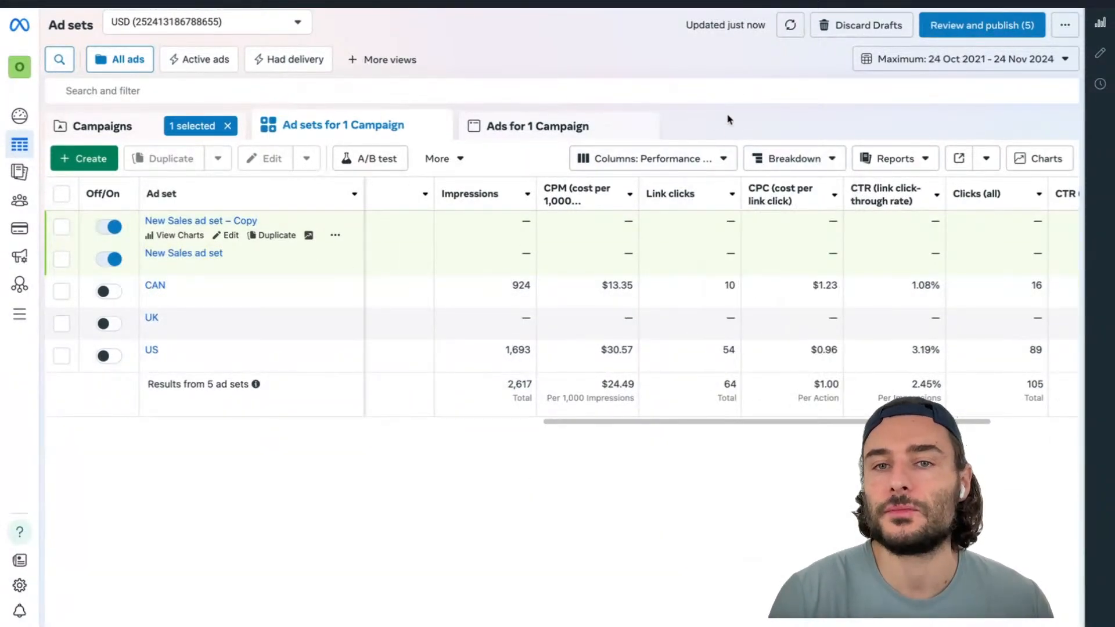
Try to add the Video plays at 75%, 95% and 50% columns to the ad set table
left_click(694, 163)
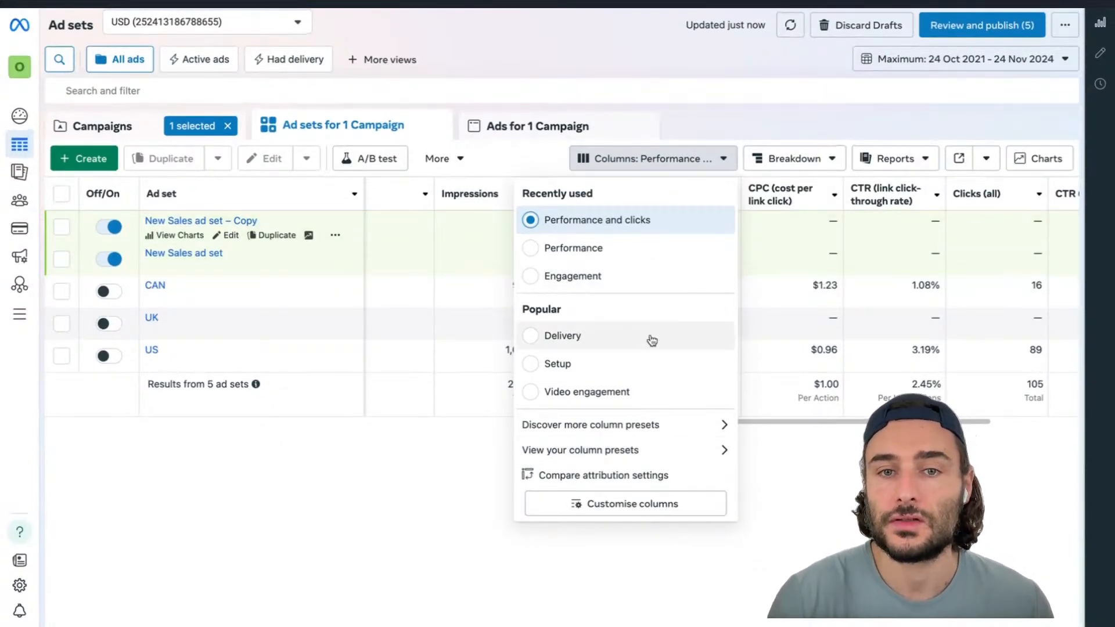
left_click(614, 513)
left_click(500, 133)
type("video")
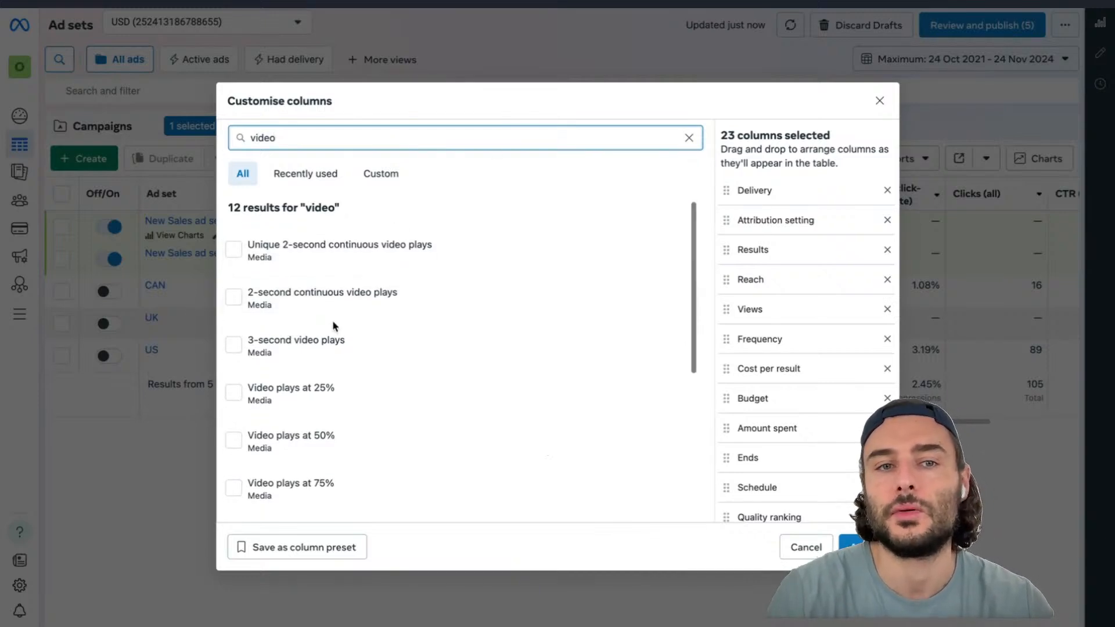
scroll(333, 324, "down", 3)
scroll(335, 327, "down", 1)
left_click(304, 272)
left_click(300, 317)
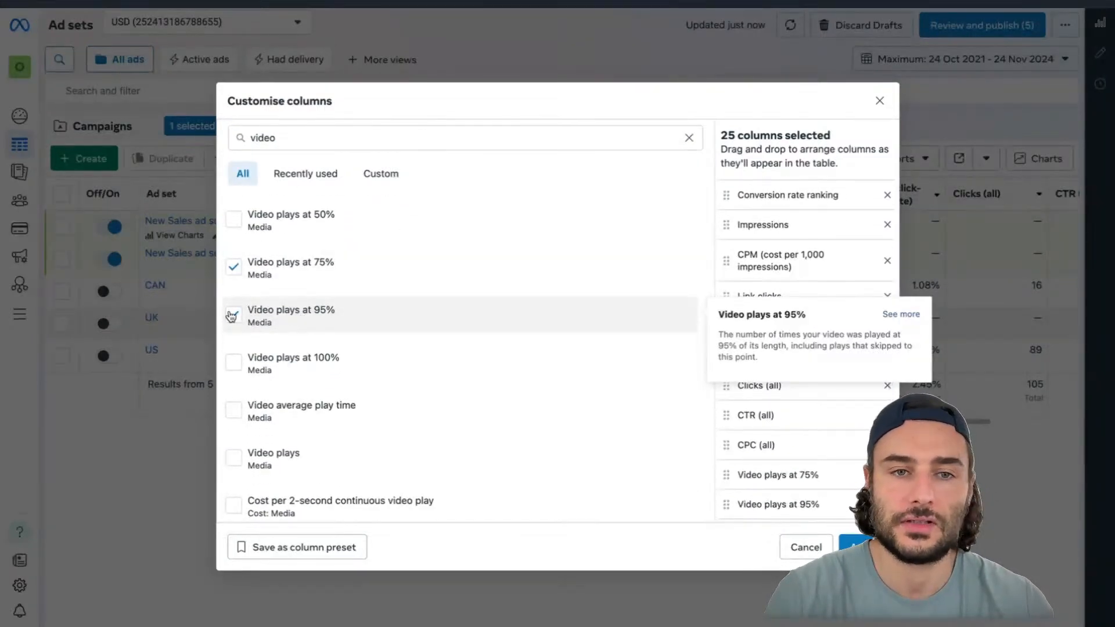
left_click(287, 230)
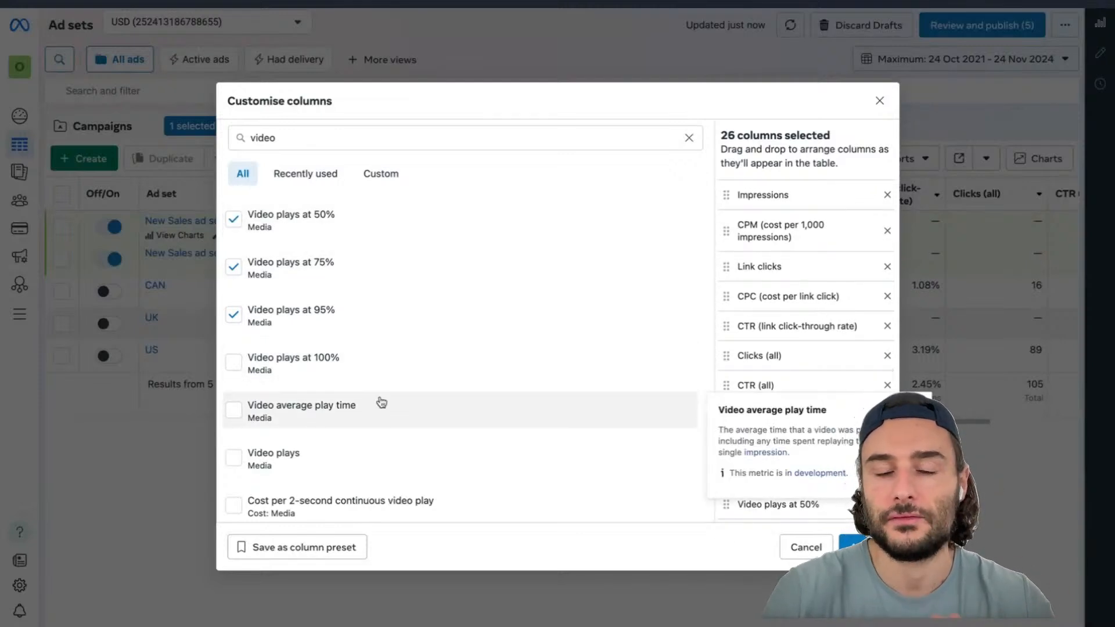
scroll(545, 401, "down", 1)
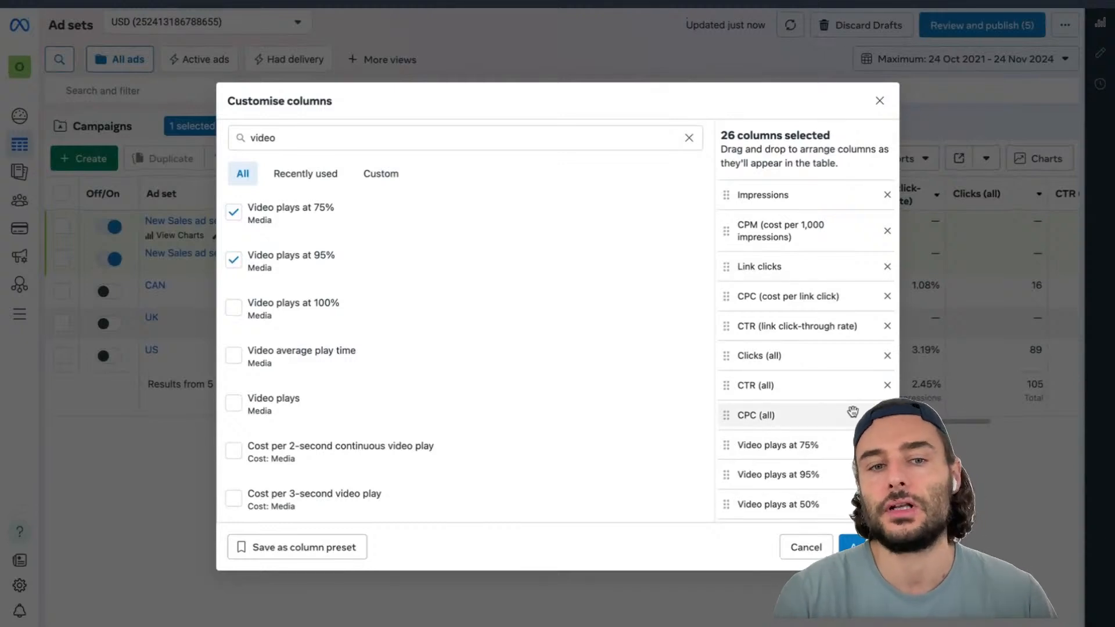
left_click(879, 102)
scroll(759, 266, "right", 3)
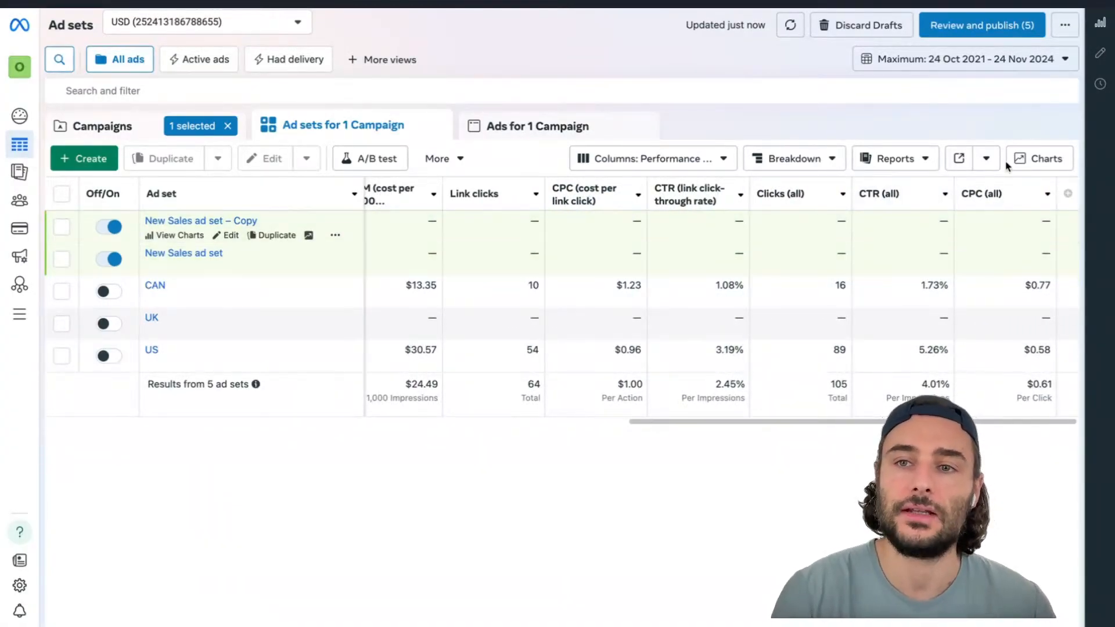
left_click(988, 163)
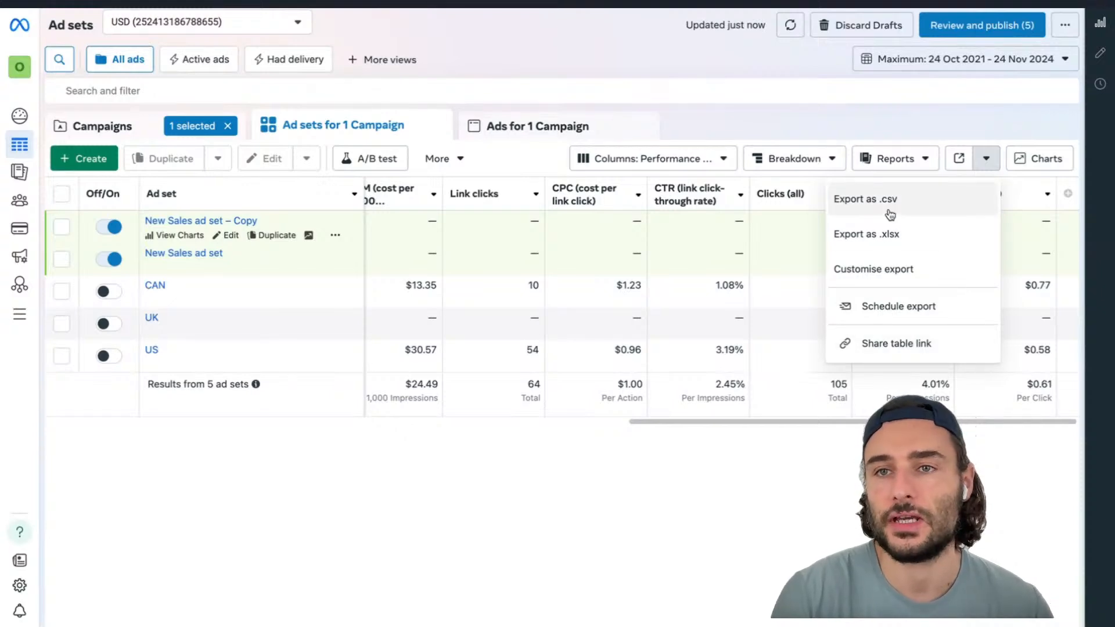
left_click(915, 471)
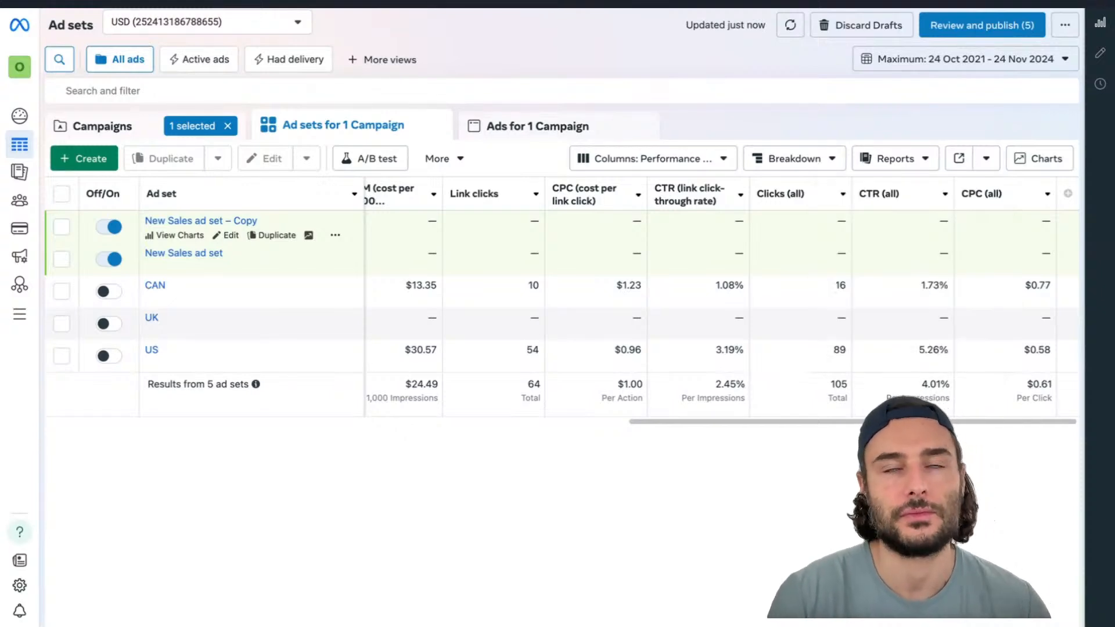